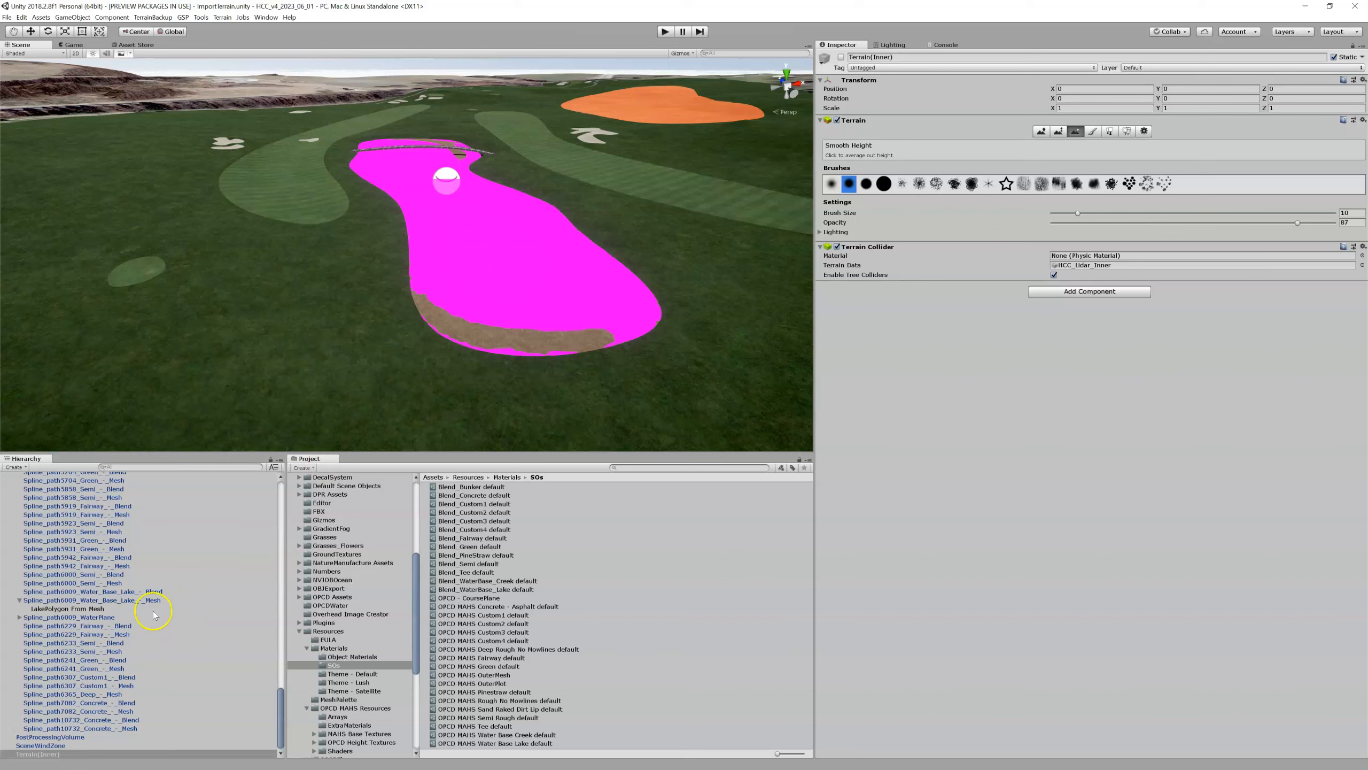
Deactivate the LakePolygon From Mesh object under the water base lake mesh and activate the Terrain(Inner) object.
{"action": "left_click", "coordinate": [109, 607]}
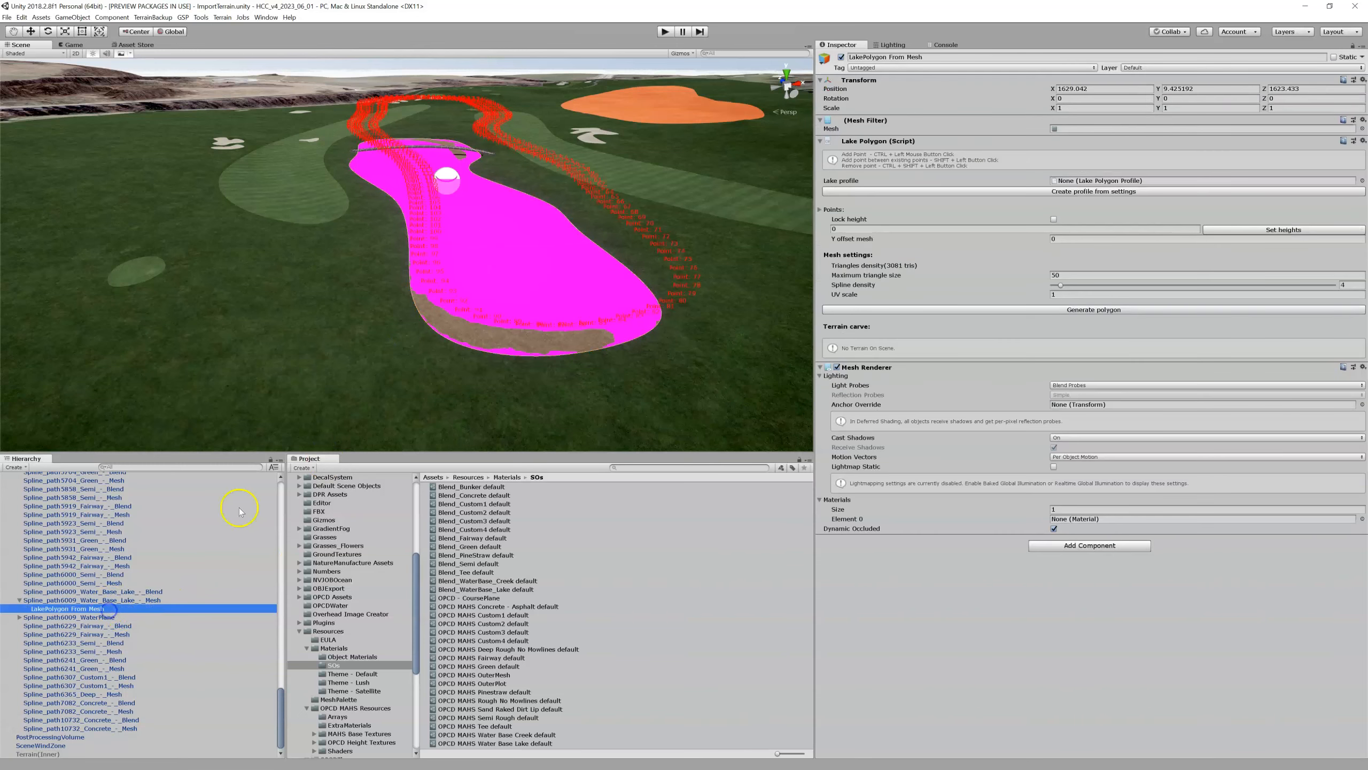
{"action": "left_click", "coordinate": [840, 57]}
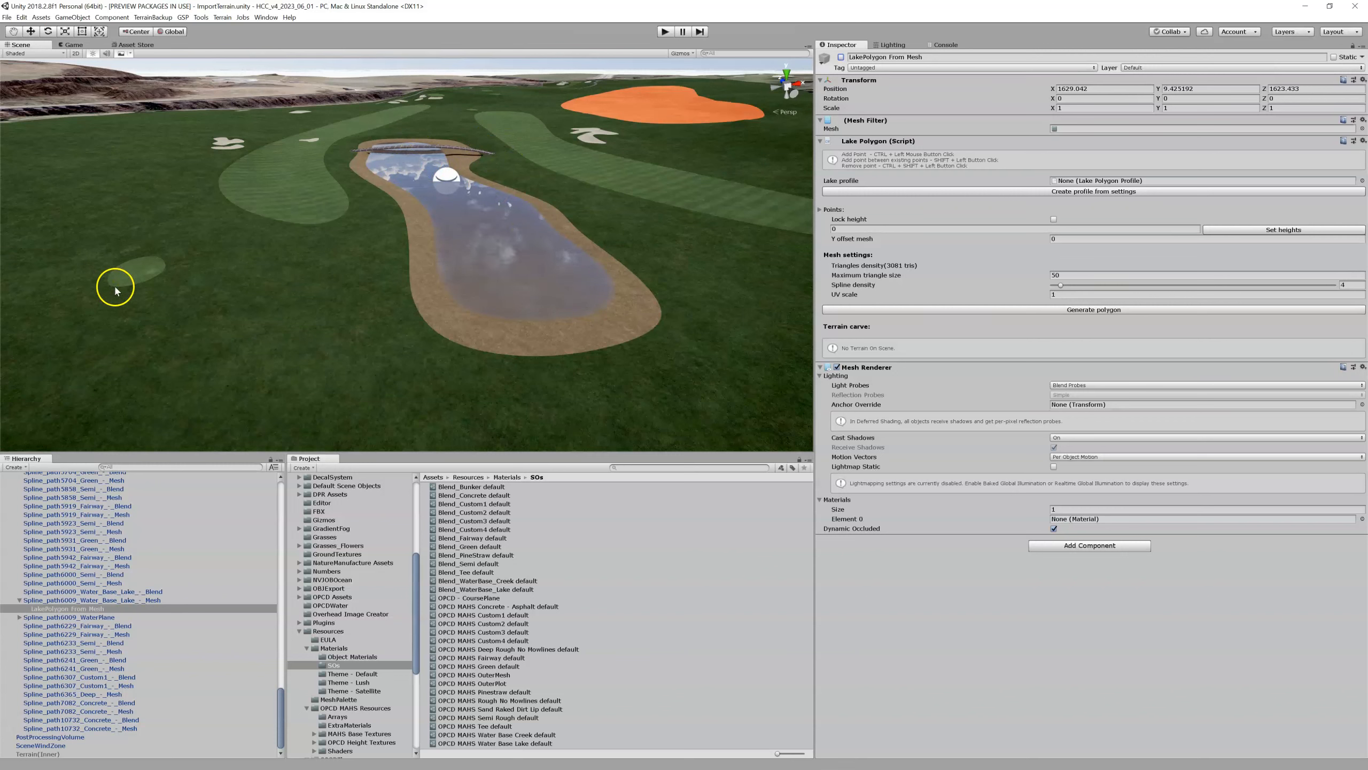
{"action": "right_click_drag", "start_coordinate": [160, 281], "coordinate": [156, 214]}
{"action": "key", "text": "w"}
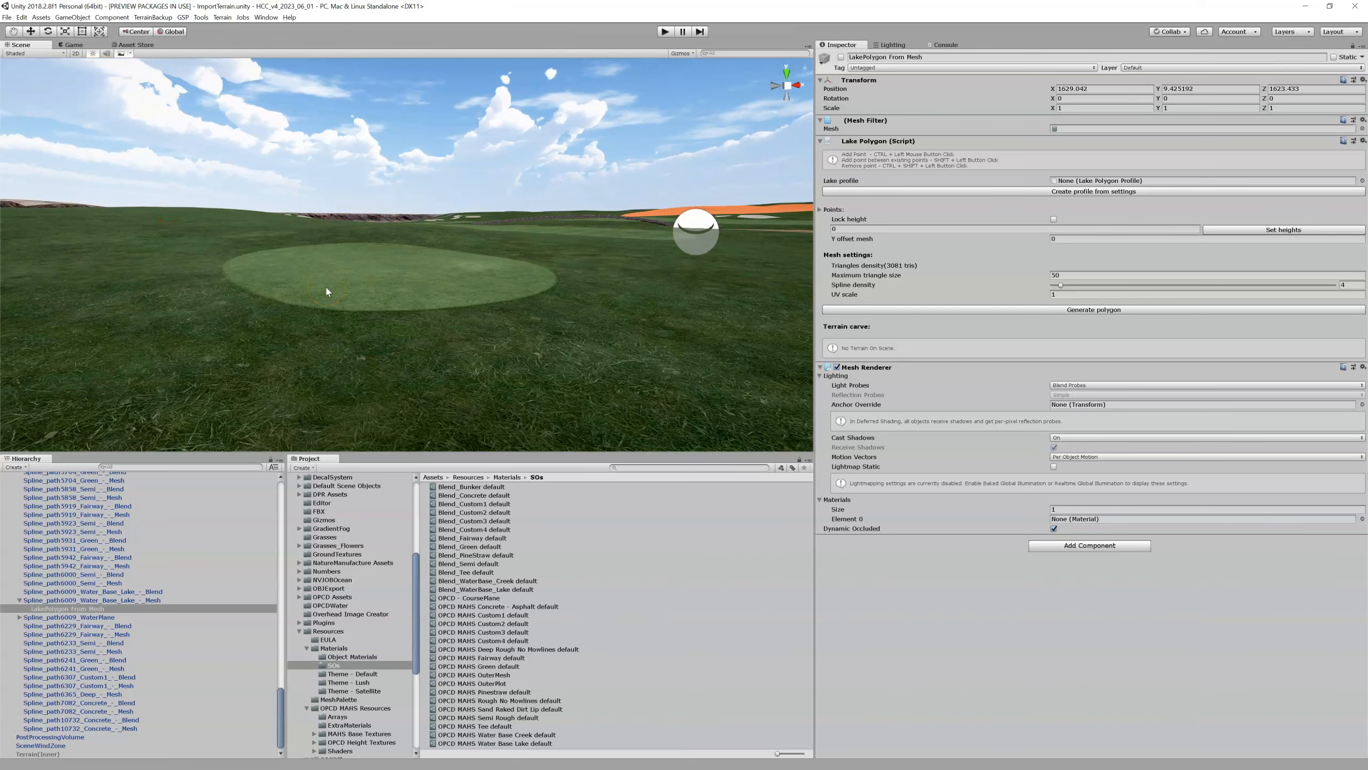
{"action": "right_click_drag", "start_coordinate": [327, 287], "coordinate": [312, 340]}
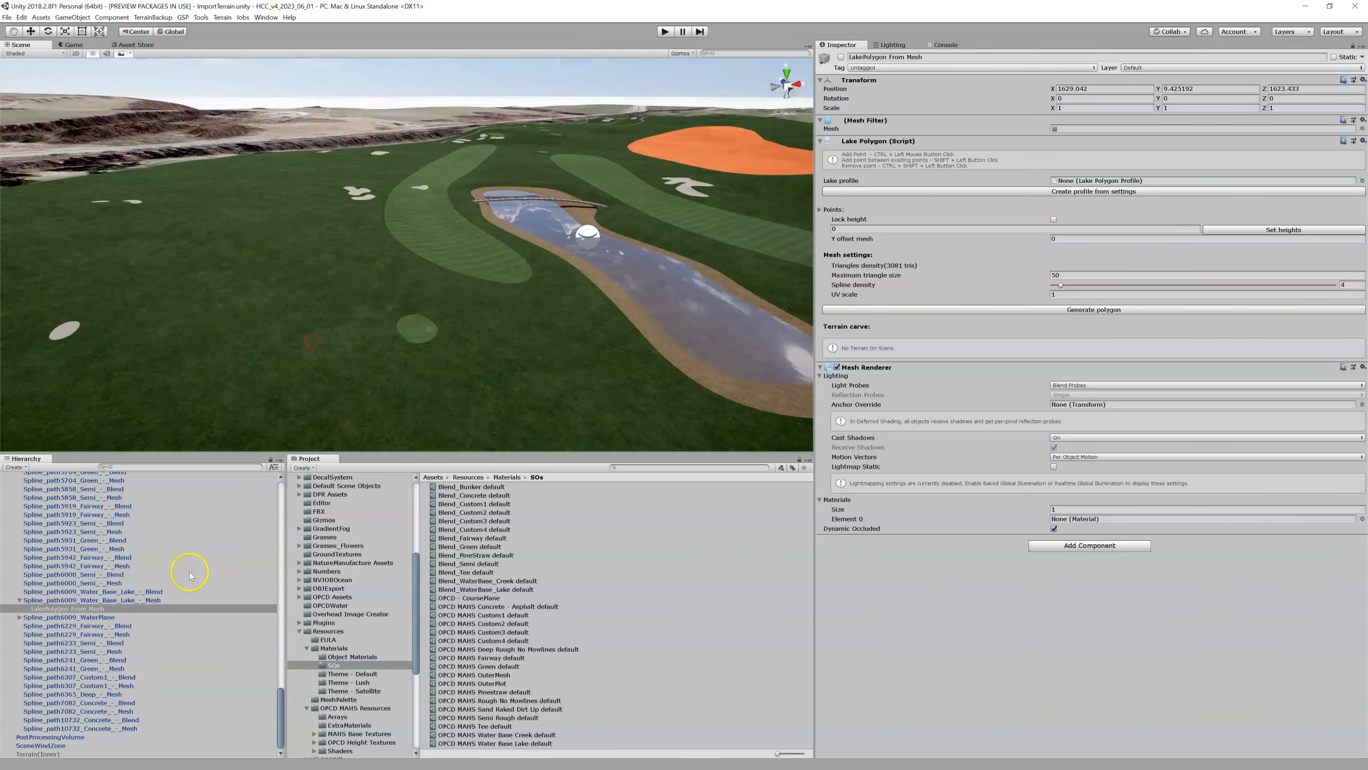
{"action": "left_click", "coordinate": [87, 753]}
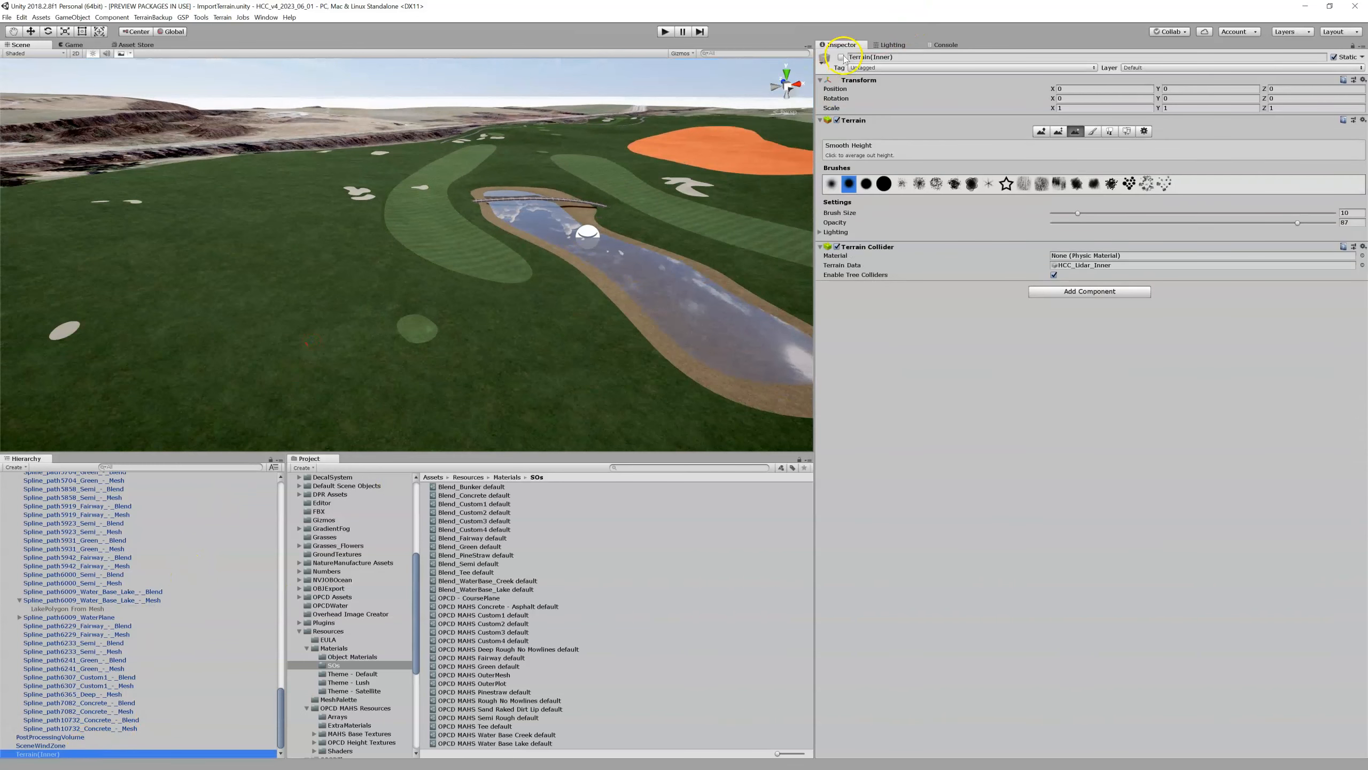
{"action": "left_click", "coordinate": [840, 57]}
Examine how the inner terrain surface meets the course meshes around the lake and its banks.
{"action": "mouse_move", "coordinate": [466, 330]}
{"action": "right_mouse_down"}
{"action": "mouse_move", "coordinate": [550, 376]}
{"action": "mouse_move", "coordinate": [488, 391]}
{"action": "mouse_move", "coordinate": [507, 399]}
{"action": "mouse_move", "coordinate": [489, 322]}
{"action": "right_mouse_up"}
{"action": "key", "text": "w"}
{"action": "key", "text": "s"}
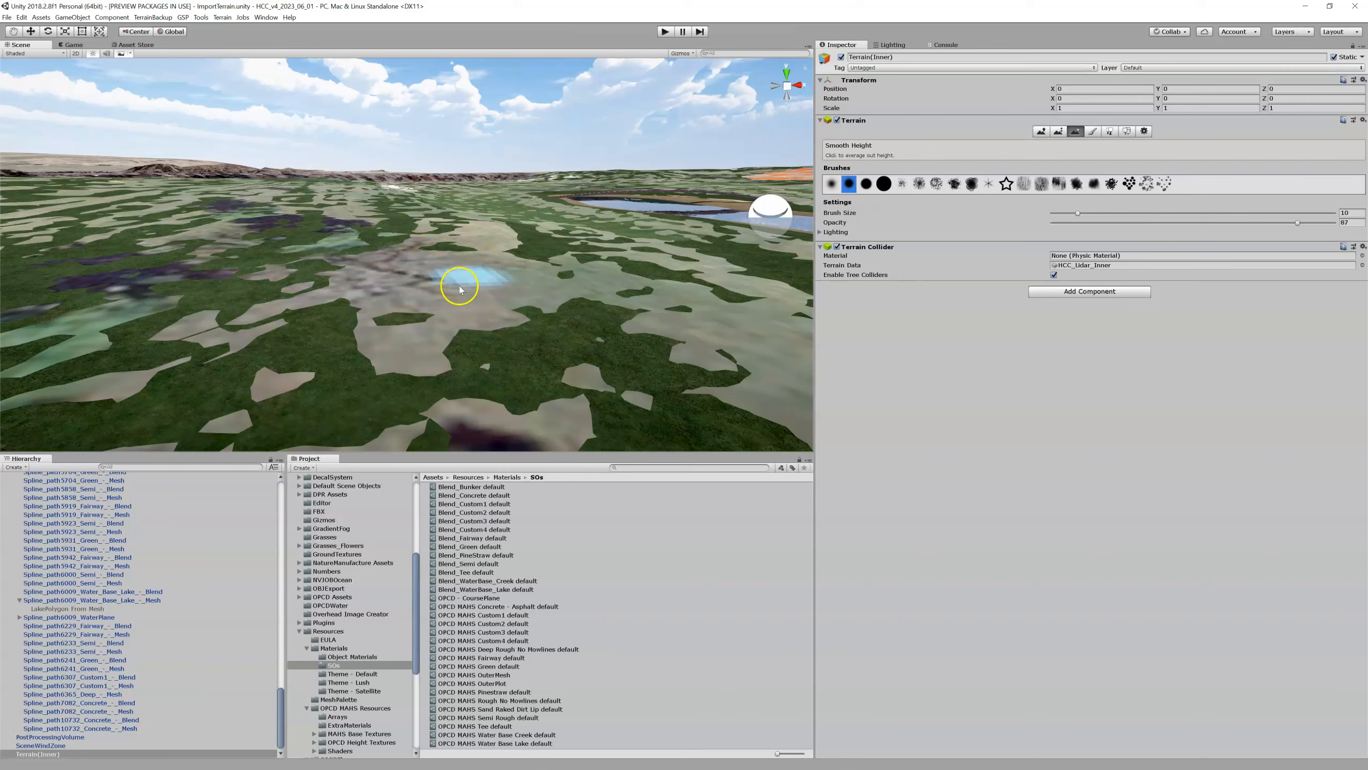
{"action": "right_click_drag", "start_coordinate": [413, 277], "coordinate": [533, 315]}
{"action": "key", "text": "s"}
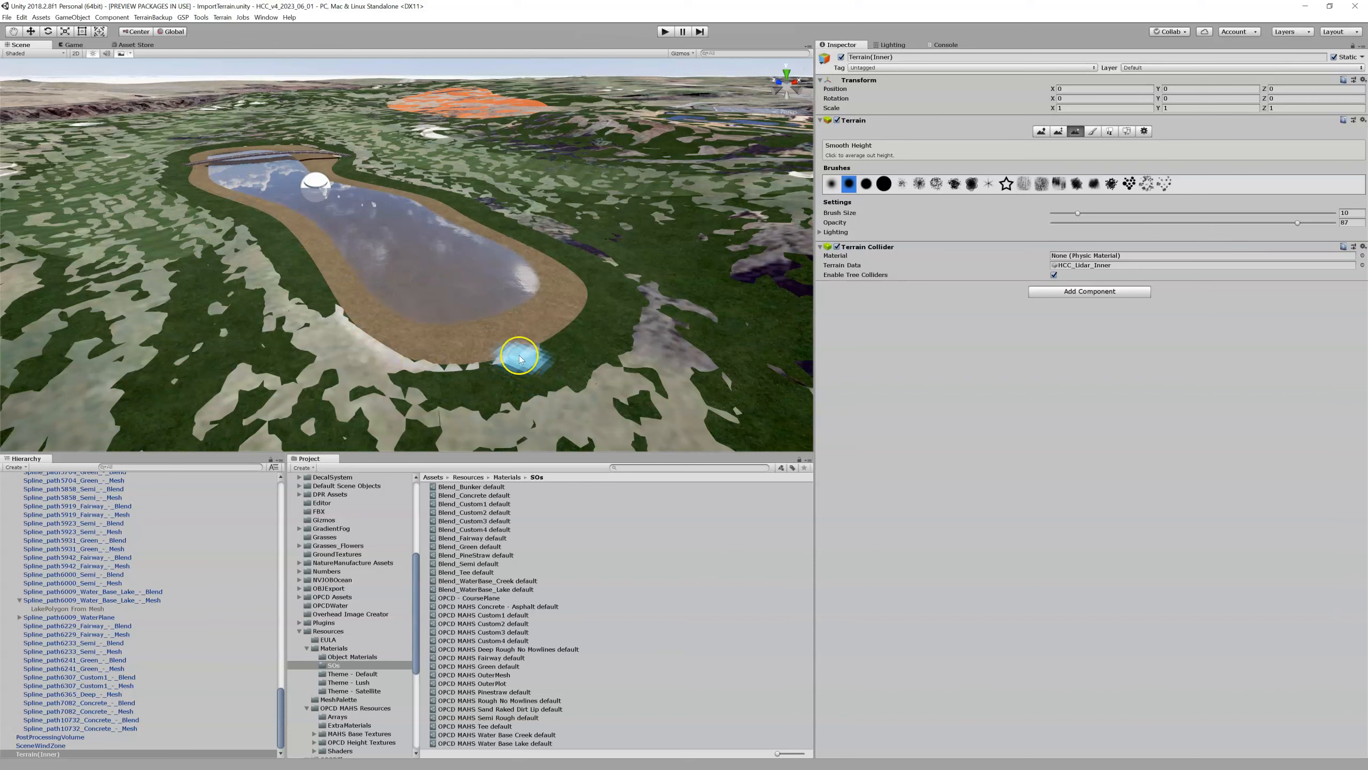
{"action": "right_click_drag", "start_coordinate": [393, 293], "coordinate": [251, 281]}
{"action": "left_click_drag", "start_coordinate": [266, 269], "coordinate": [273, 277]}
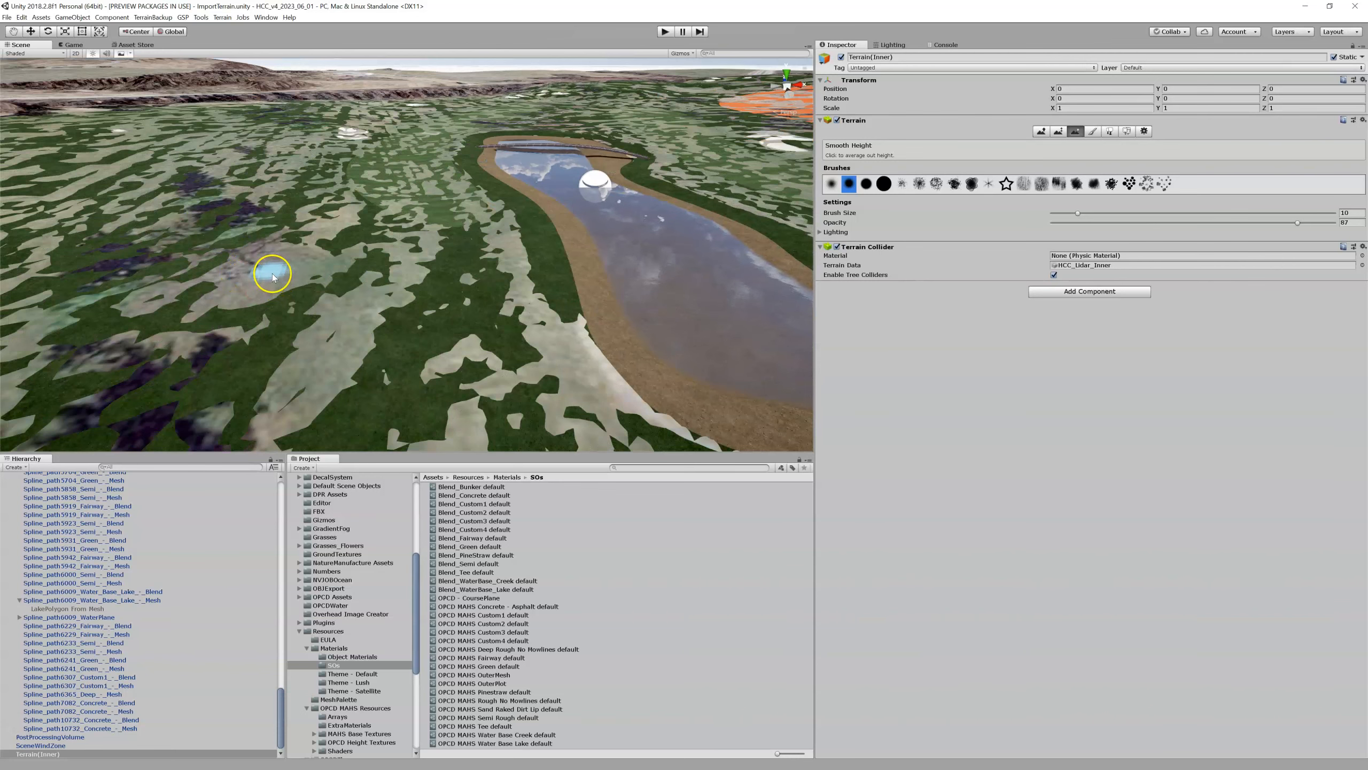
{"action": "right_click_drag", "start_coordinate": [558, 247], "coordinate": [586, 300]}
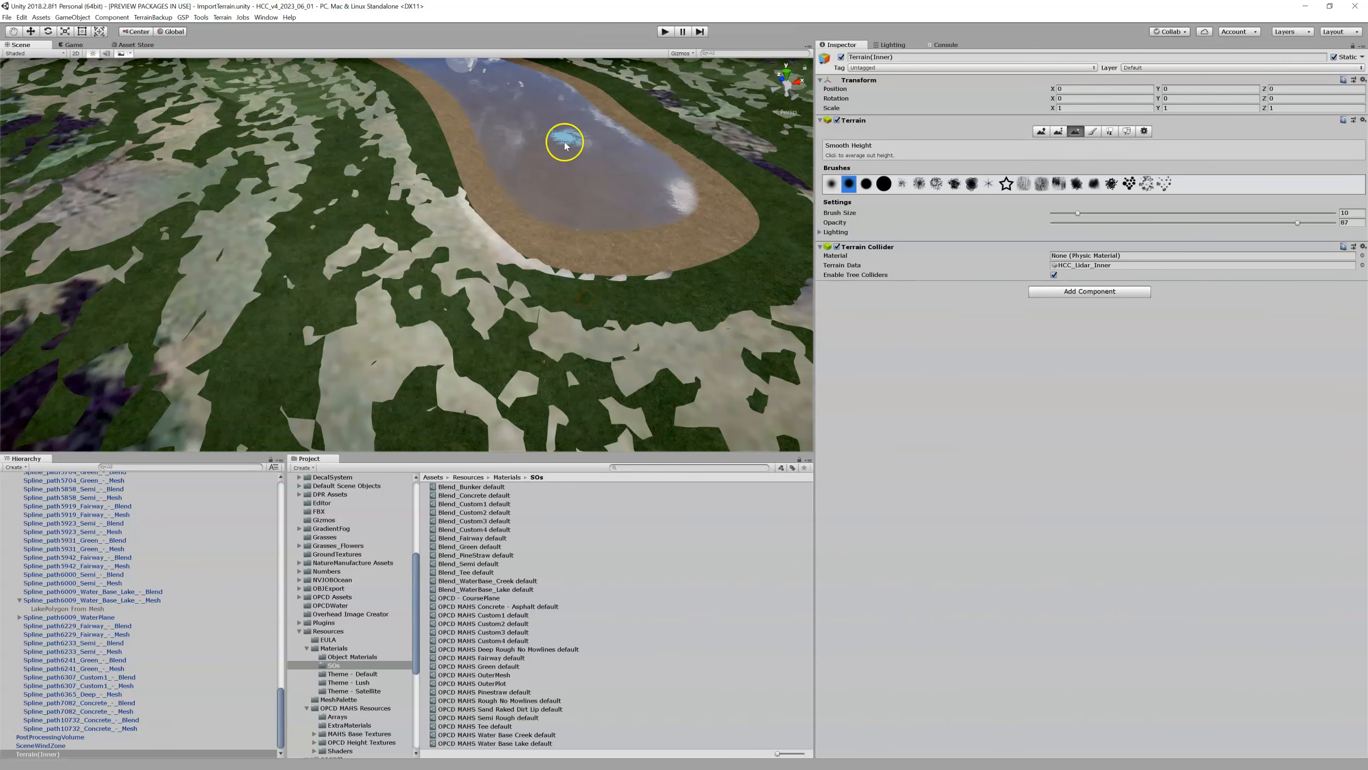
{"action": "right_click_drag", "start_coordinate": [620, 229], "coordinate": [589, 181]}
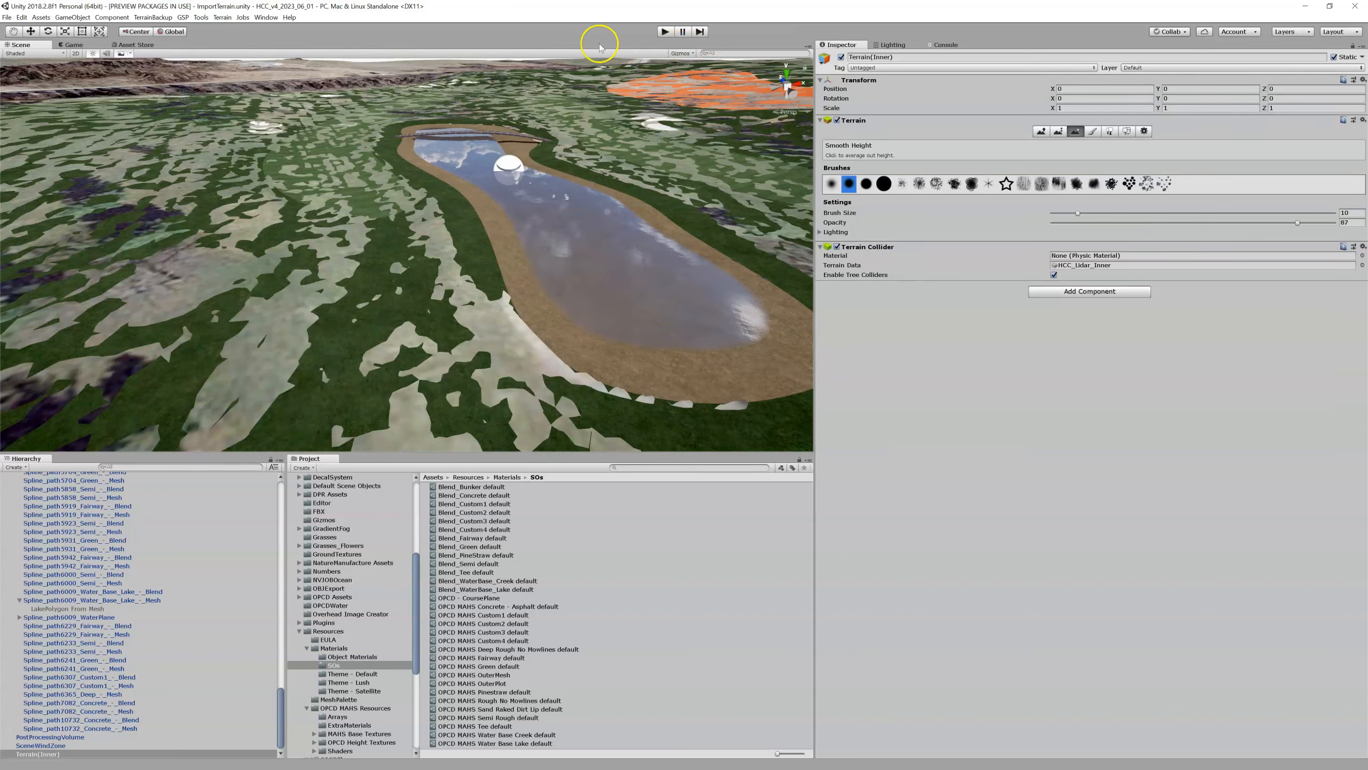
Start a terrain export to OBJ and assign Terrain(Inner) as the terrain to export.
{"action": "left_click", "coordinate": [222, 16]}
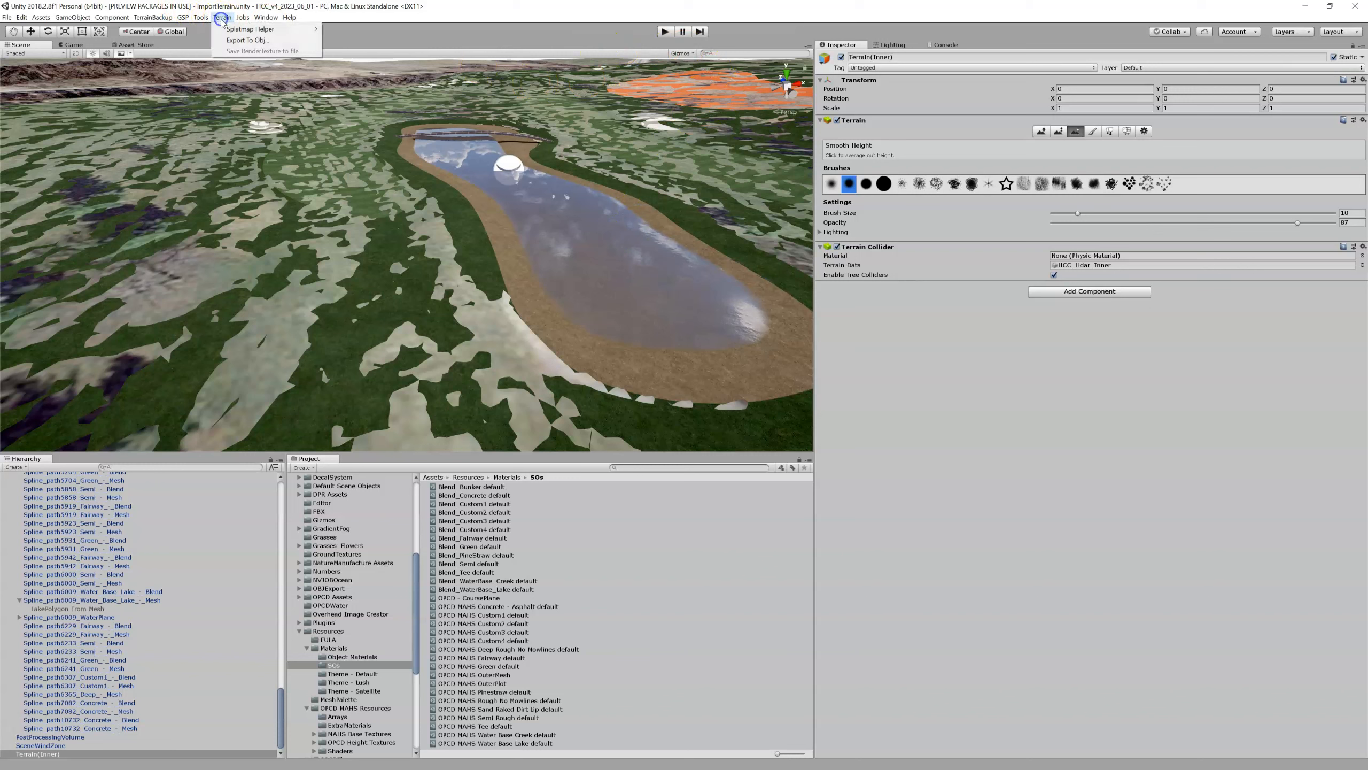
{"action": "left_click", "coordinate": [241, 42]}
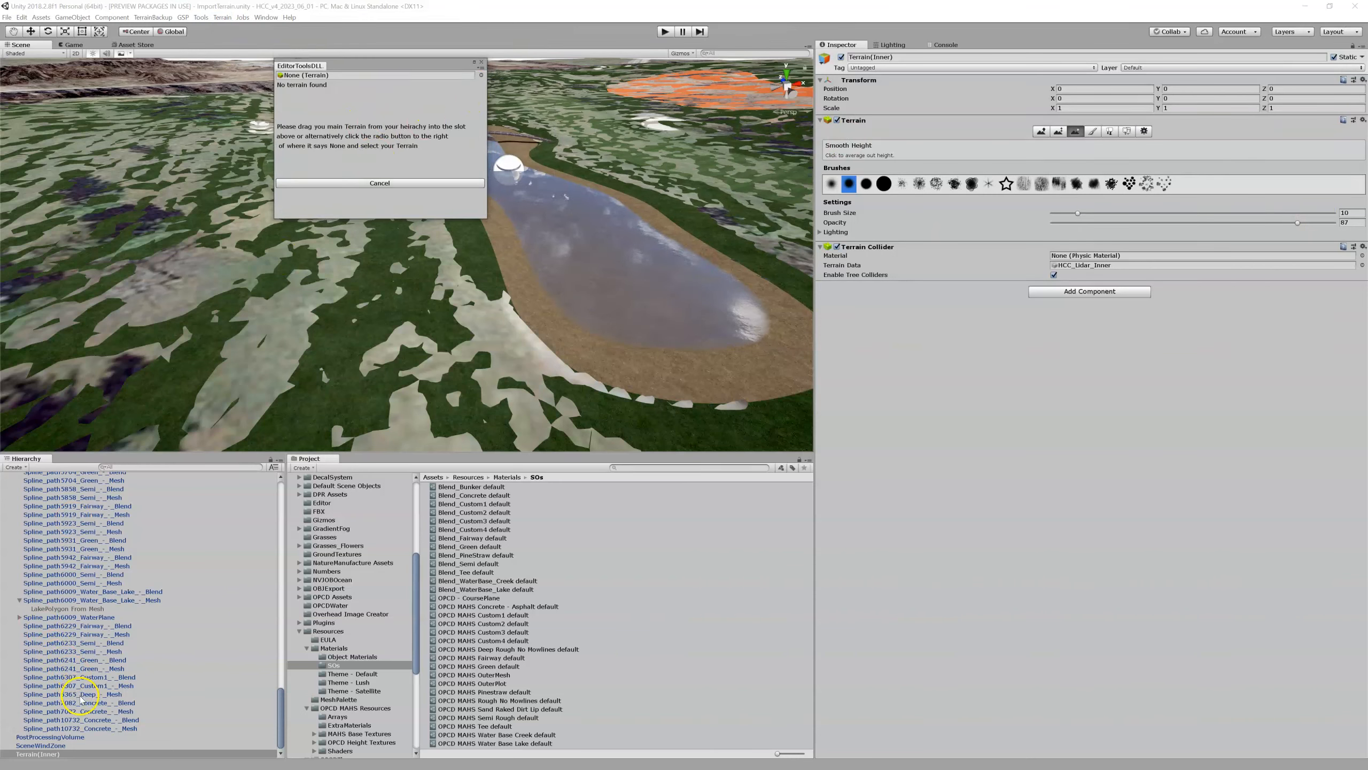
{"action": "left_click_drag", "start_coordinate": [57, 757], "coordinate": [385, 144]}
{"action": "left_click_drag", "start_coordinate": [357, 79], "coordinate": [357, 79]}
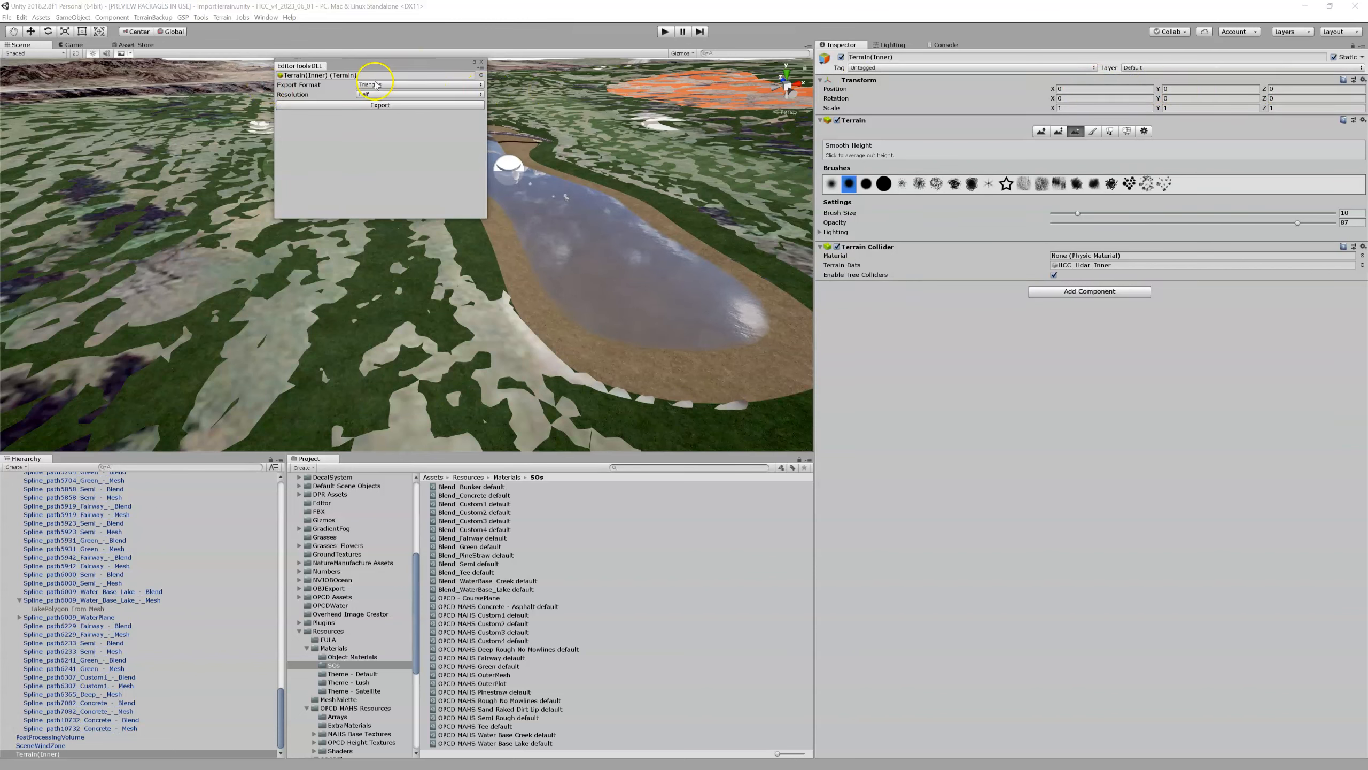
Run the export and choose D:\OPCD Projects\HCC\Hershey OPCD\terrain as the destination folder.
{"action": "left_click", "coordinate": [346, 107]}
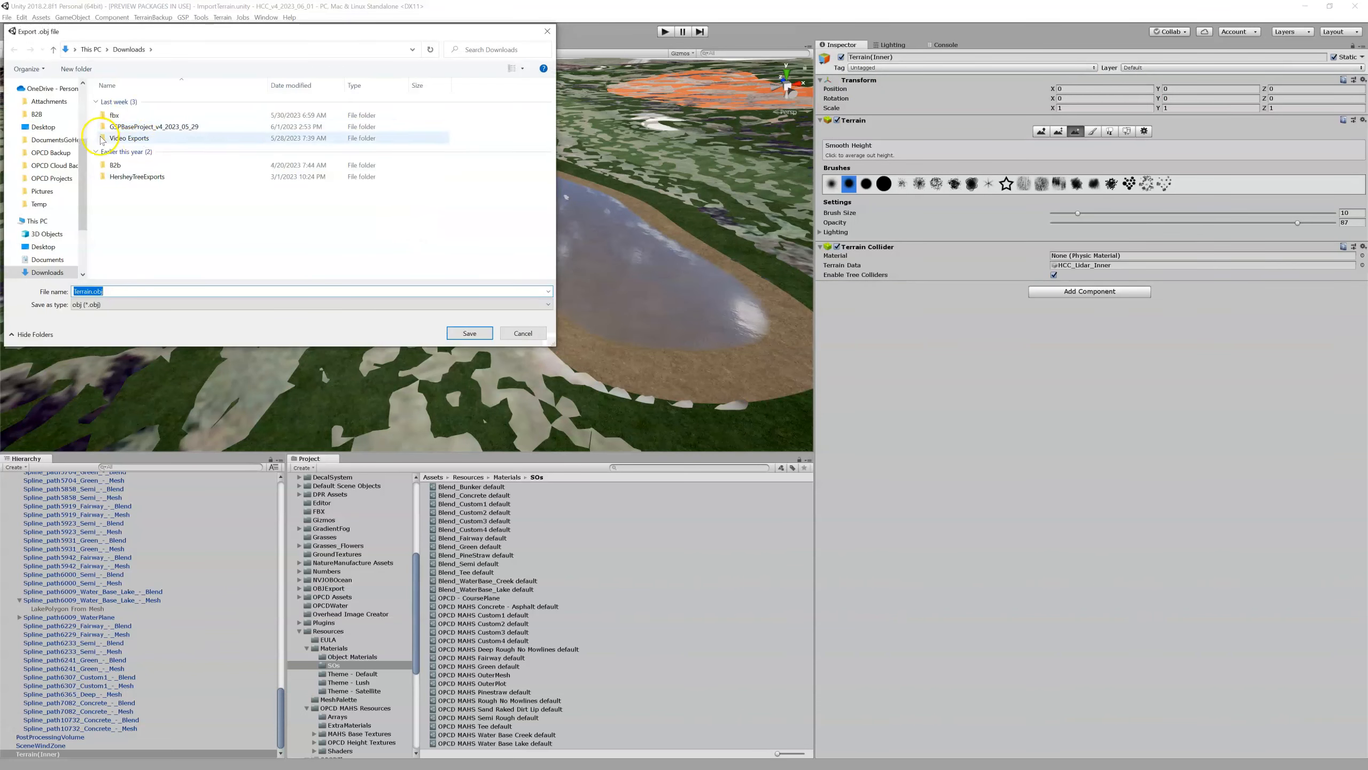
{"action": "scroll", "coordinate": [83, 216], "scroll_direction": "down", "scroll_amount": 3}
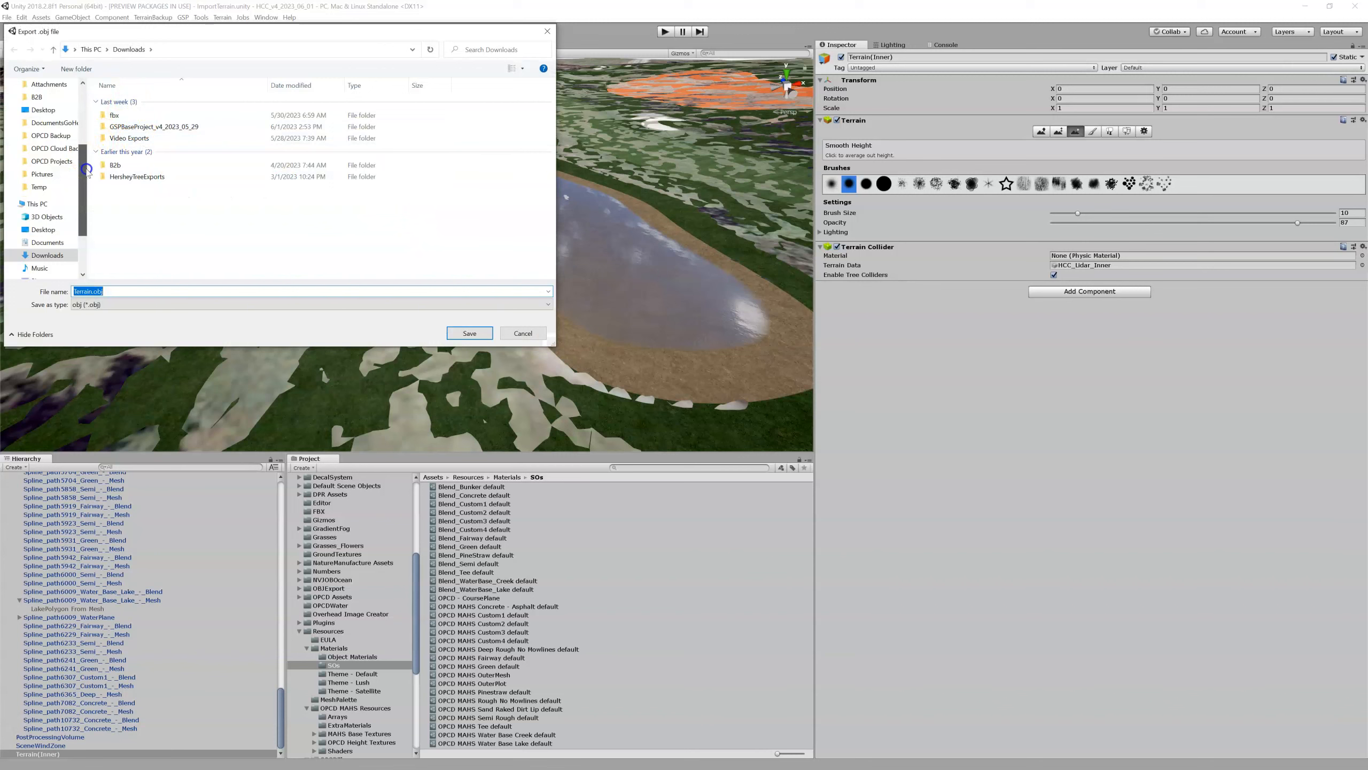
{"action": "left_click", "coordinate": [37, 243]}
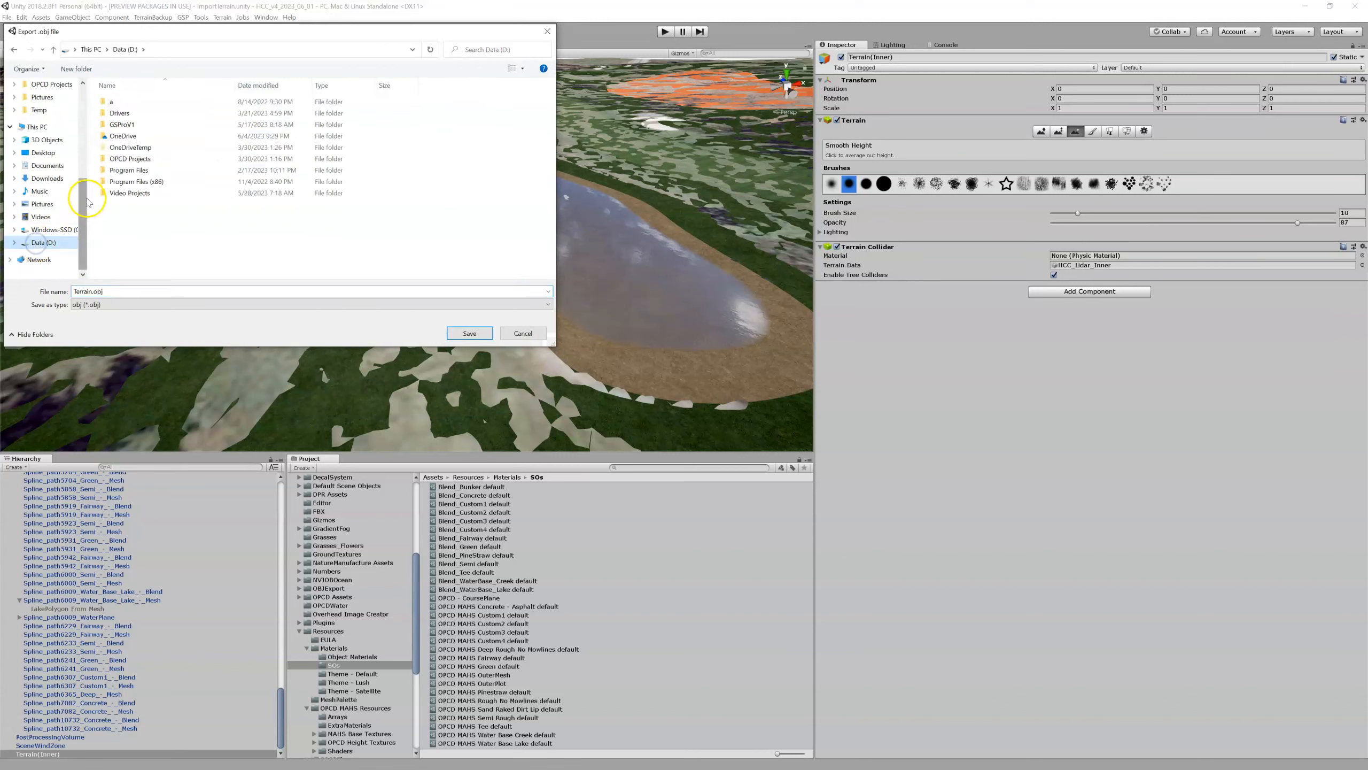
{"action": "left_click", "coordinate": [128, 159]}
{"action": "double_click", "coordinate": [129, 159]}
{"action": "double_click", "coordinate": [119, 104]}
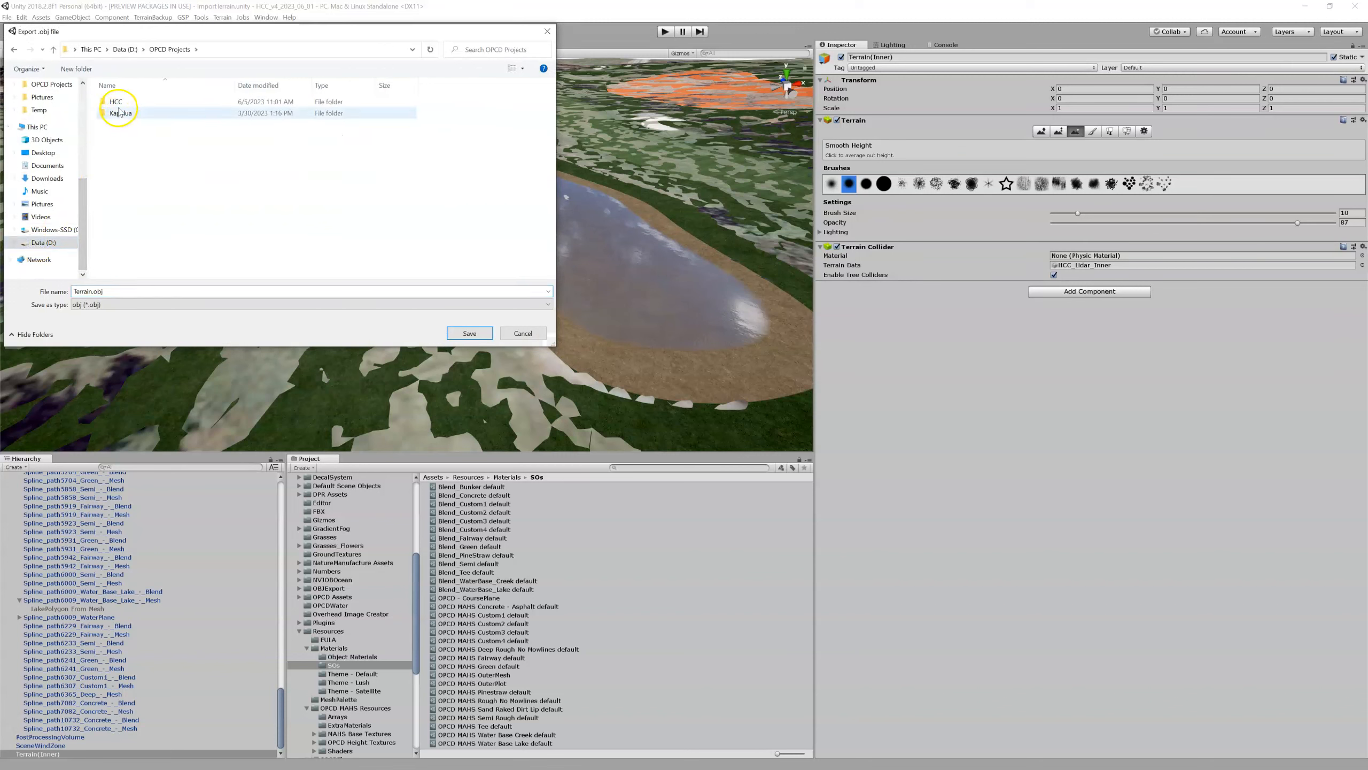
{"action": "double_click", "coordinate": [136, 136]}
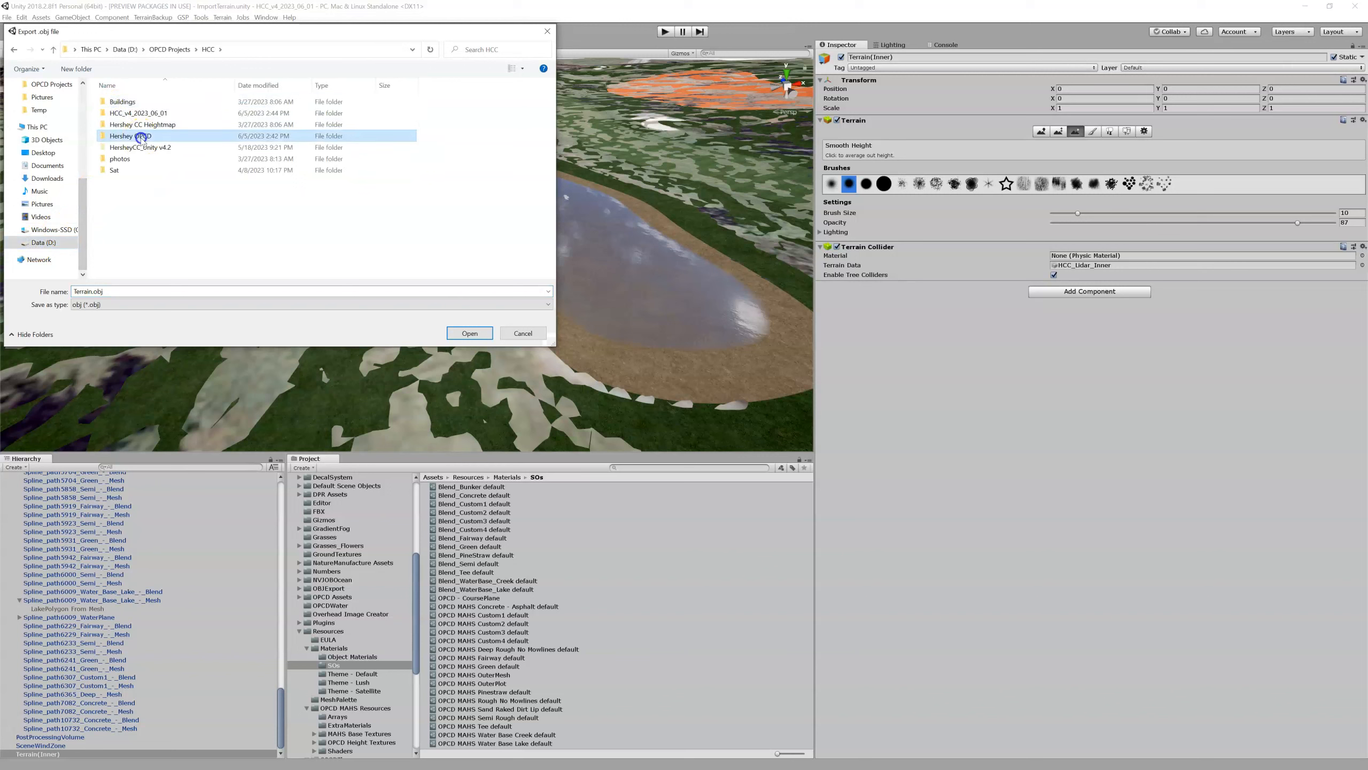
{"action": "left_click", "coordinate": [141, 137]}
{"action": "double_click", "coordinate": [142, 138]}
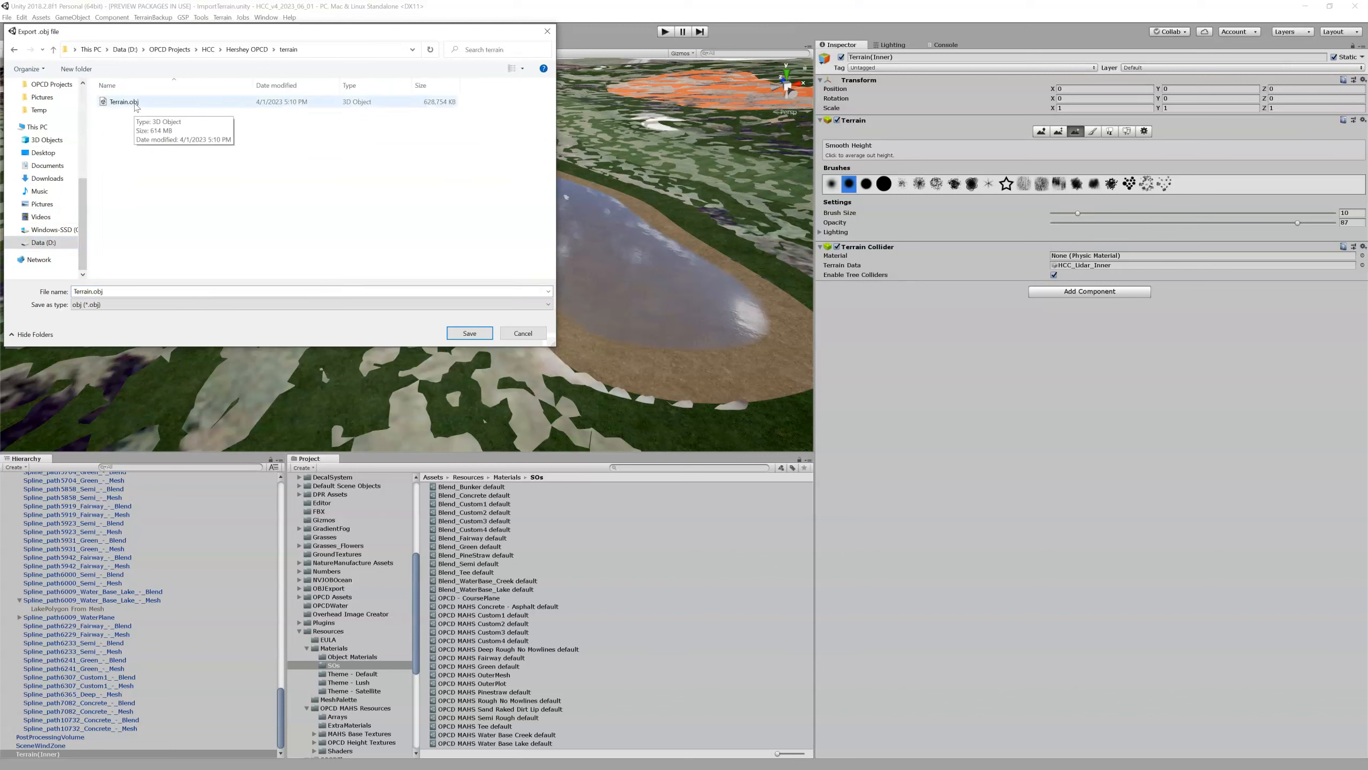
Save the exported terrain as Terrain.obj, replacing the existing file of that name.
{"action": "left_click", "coordinate": [168, 163]}
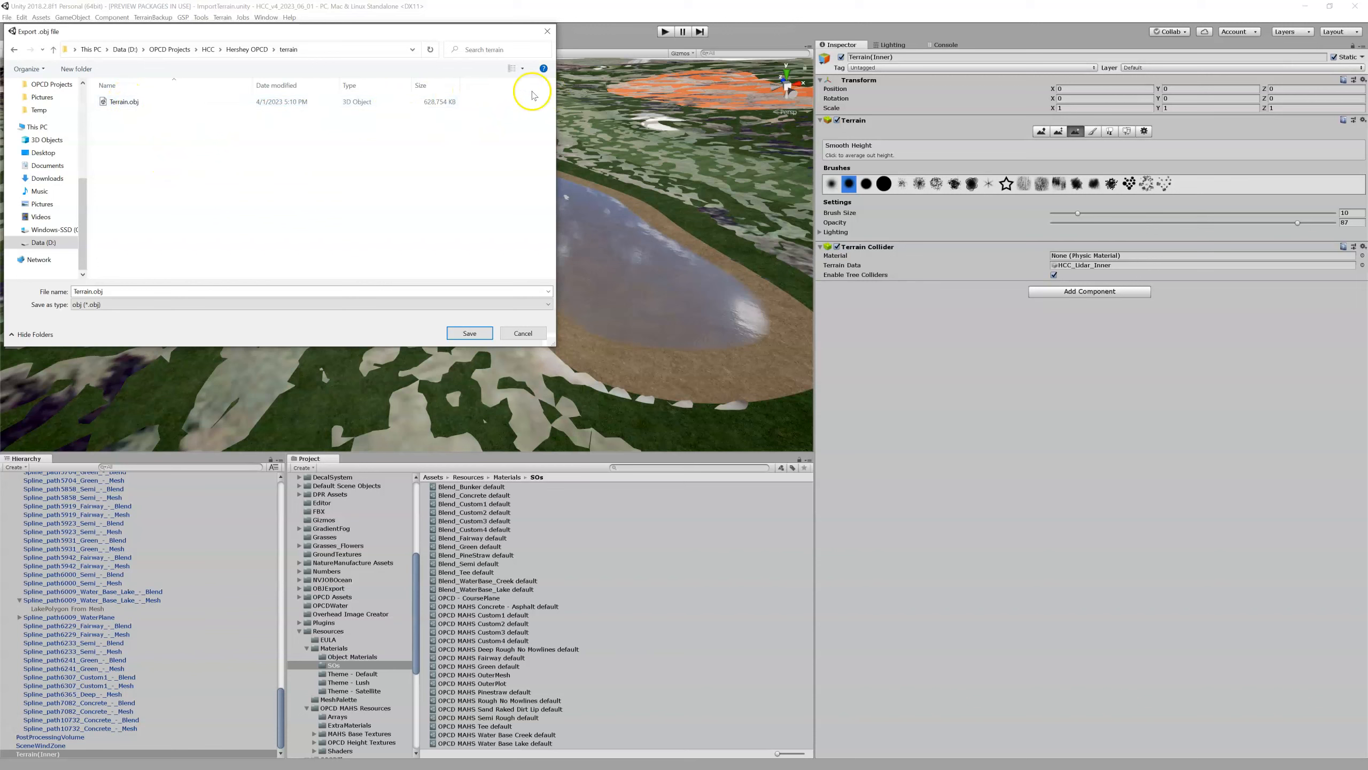
{"action": "double_click", "coordinate": [134, 102]}
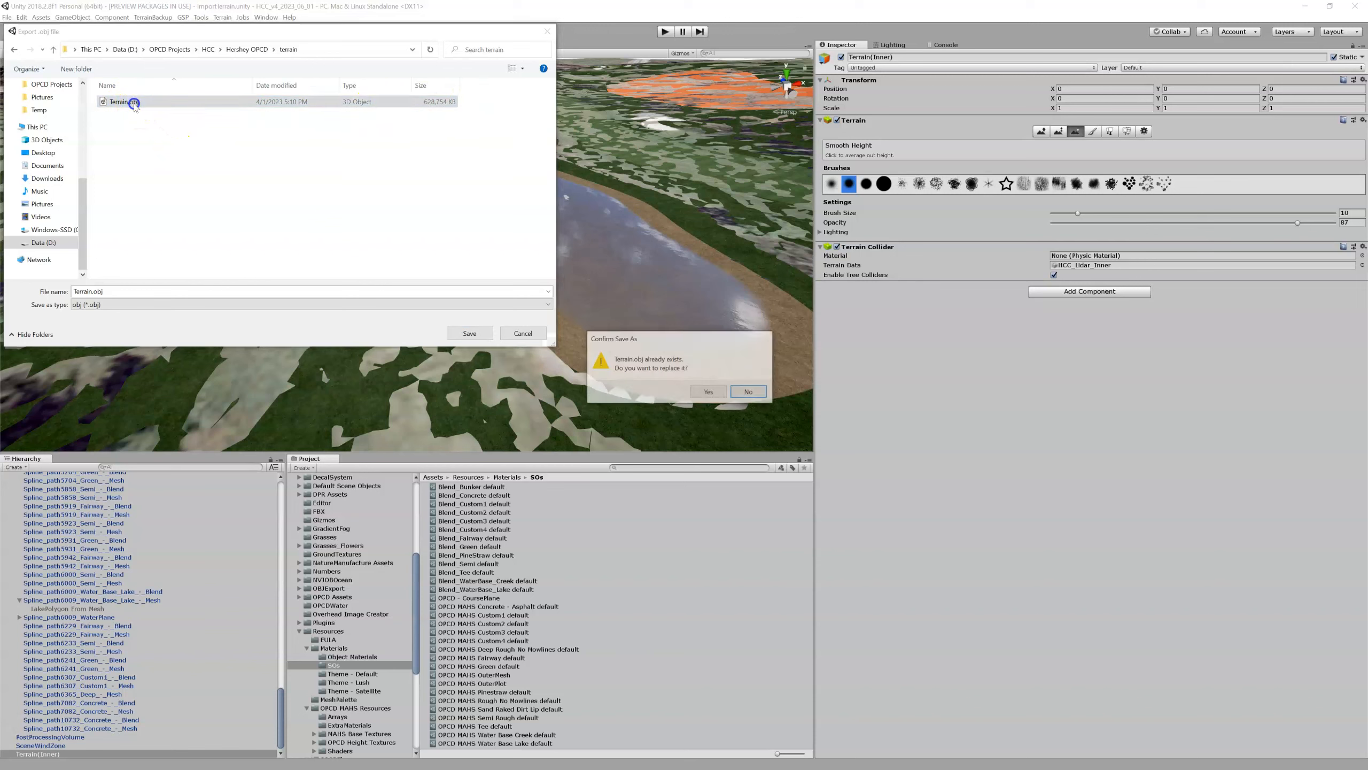
{"action": "left_click", "coordinate": [709, 392]}
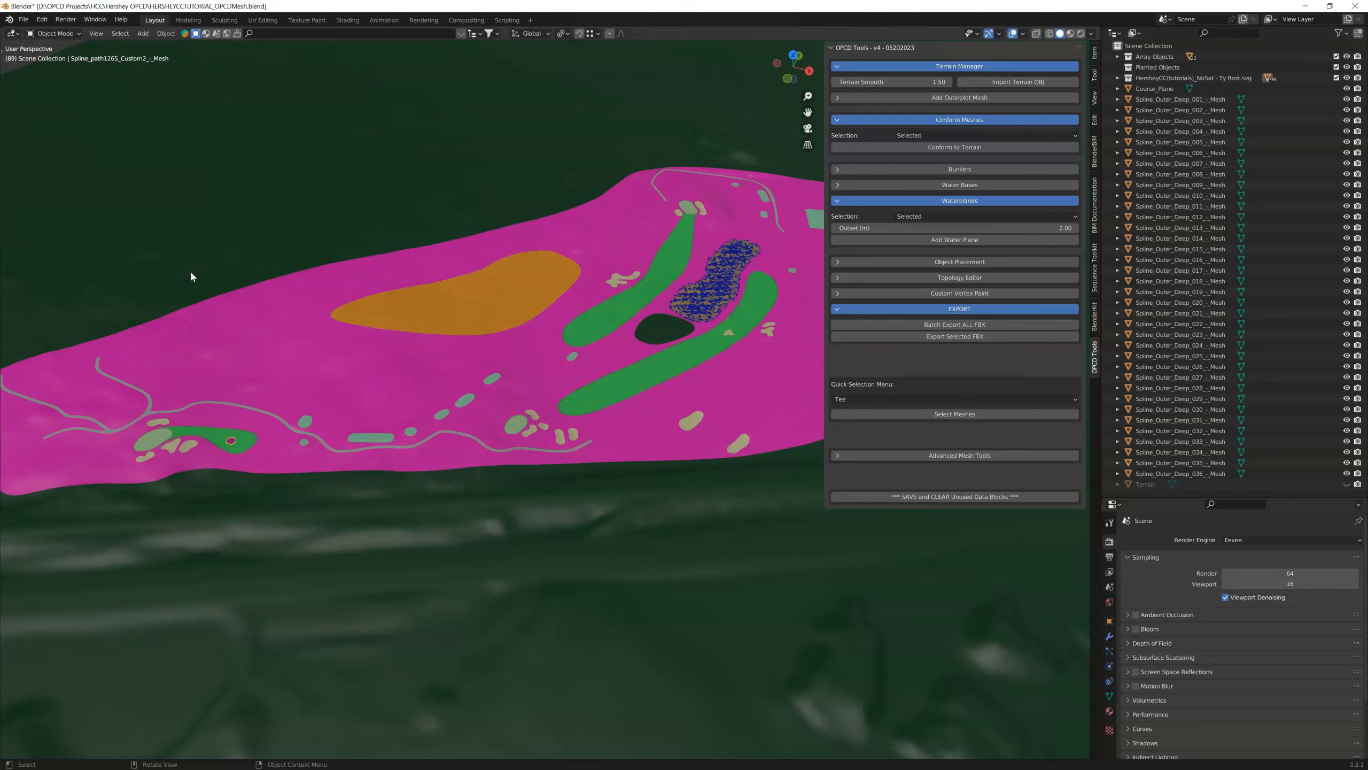
In Blender, toggle the visibility of the existing Terrain object to compare it with the course meshes, leaving it hidden.
{"action": "left_click", "coordinate": [191, 262]}
{"action": "left_click", "coordinate": [582, 234]}
{"action": "right_click", "coordinate": [487, 259]}
{"action": "scroll", "coordinate": [287, 283], "scroll_direction": "down", "scroll_amount": 4}
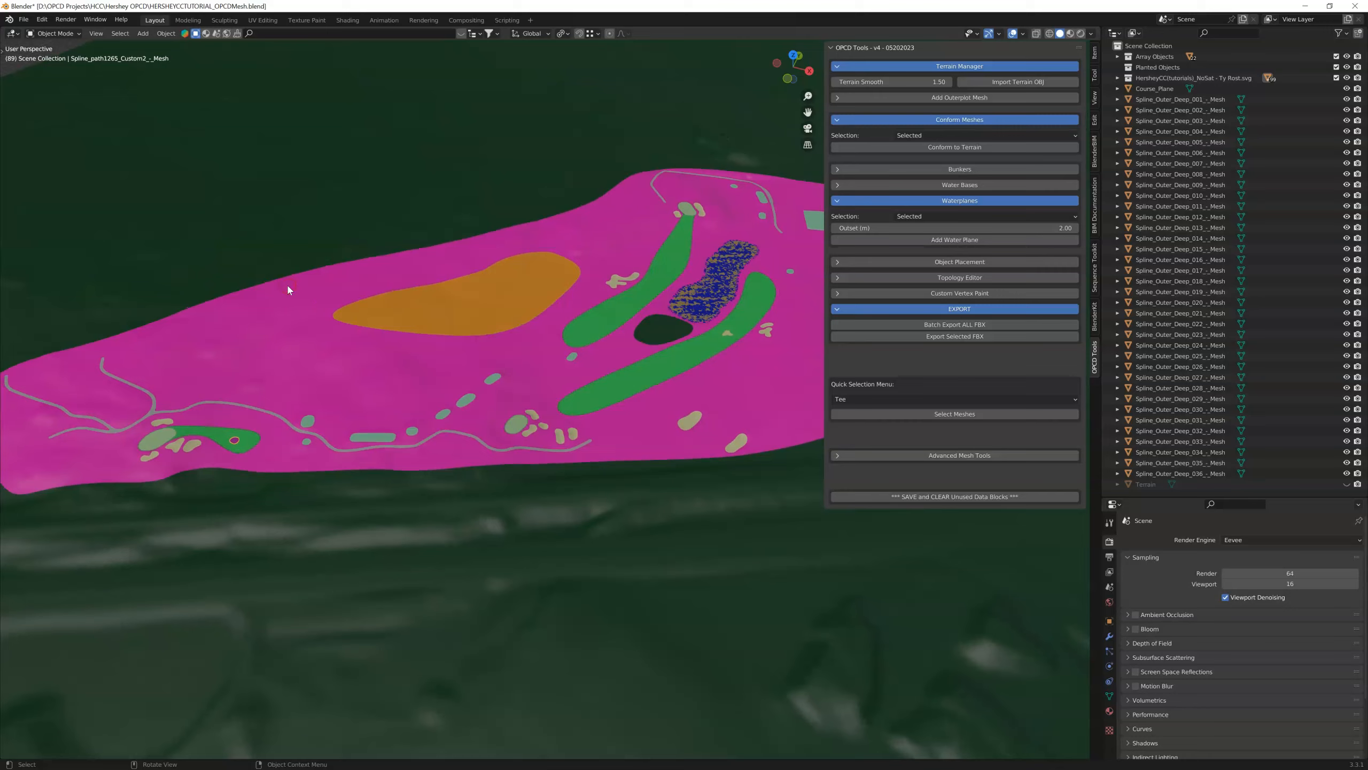
{"action": "middle_click_drag", "start_coordinate": [288, 287], "coordinate": [350, 322]}
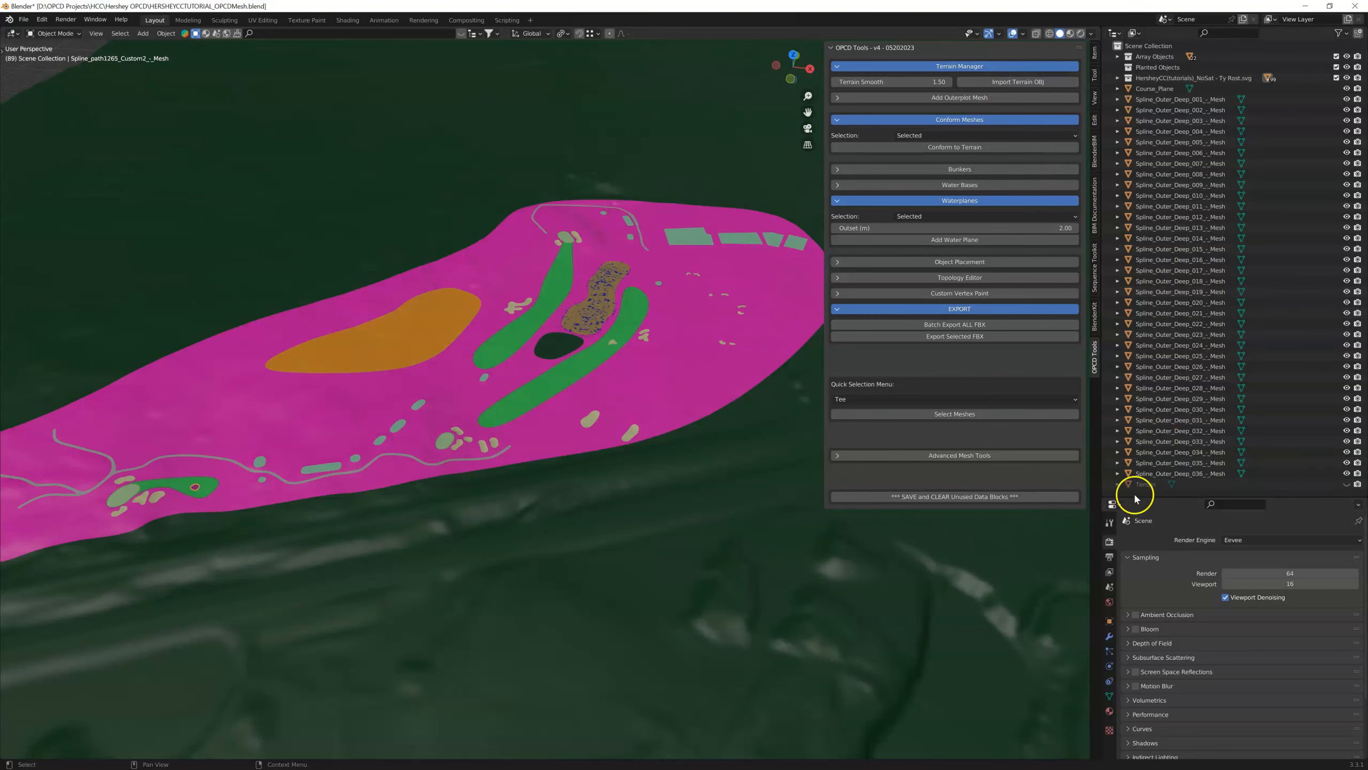
{"action": "left_click", "coordinate": [1346, 484]}
{"action": "left_click", "coordinate": [1346, 483]}
{"action": "left_click", "coordinate": [1347, 483]}
{"action": "left_click", "coordinate": [1346, 484]}
{"action": "left_click", "coordinate": [1347, 484]}
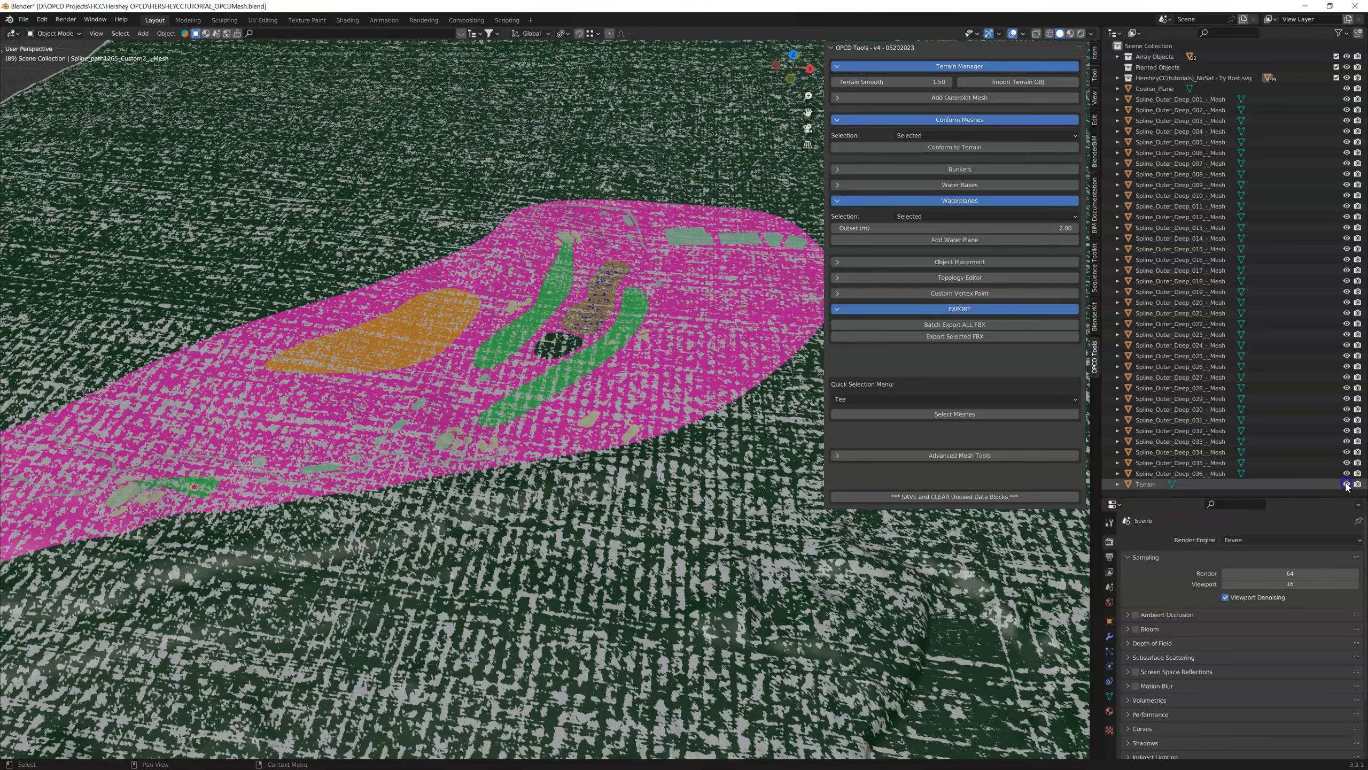
{"action": "left_click", "coordinate": [1346, 483]}
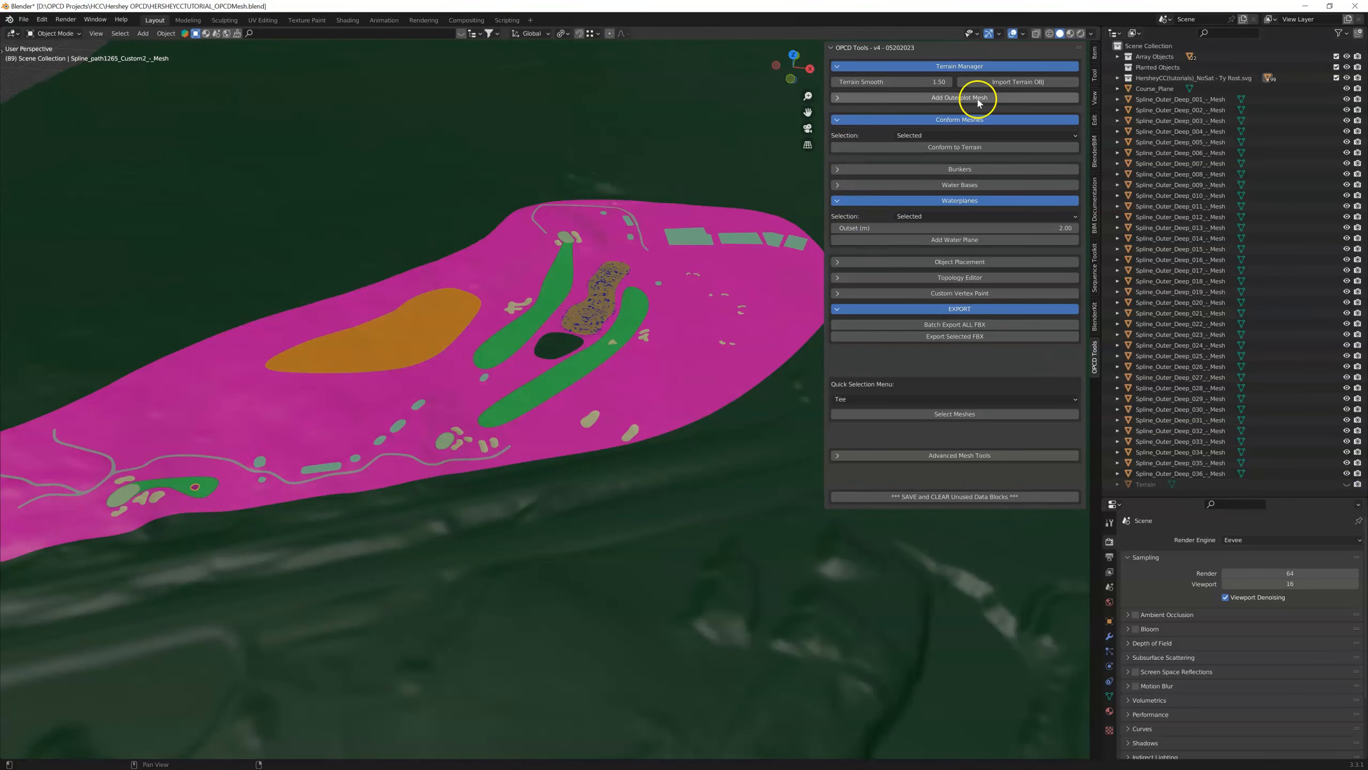
Import Terrain.obj from the Hershey OPCD terrain folder with the Import Terrain OBJ command.
{"action": "left_click", "coordinate": [986, 81]}
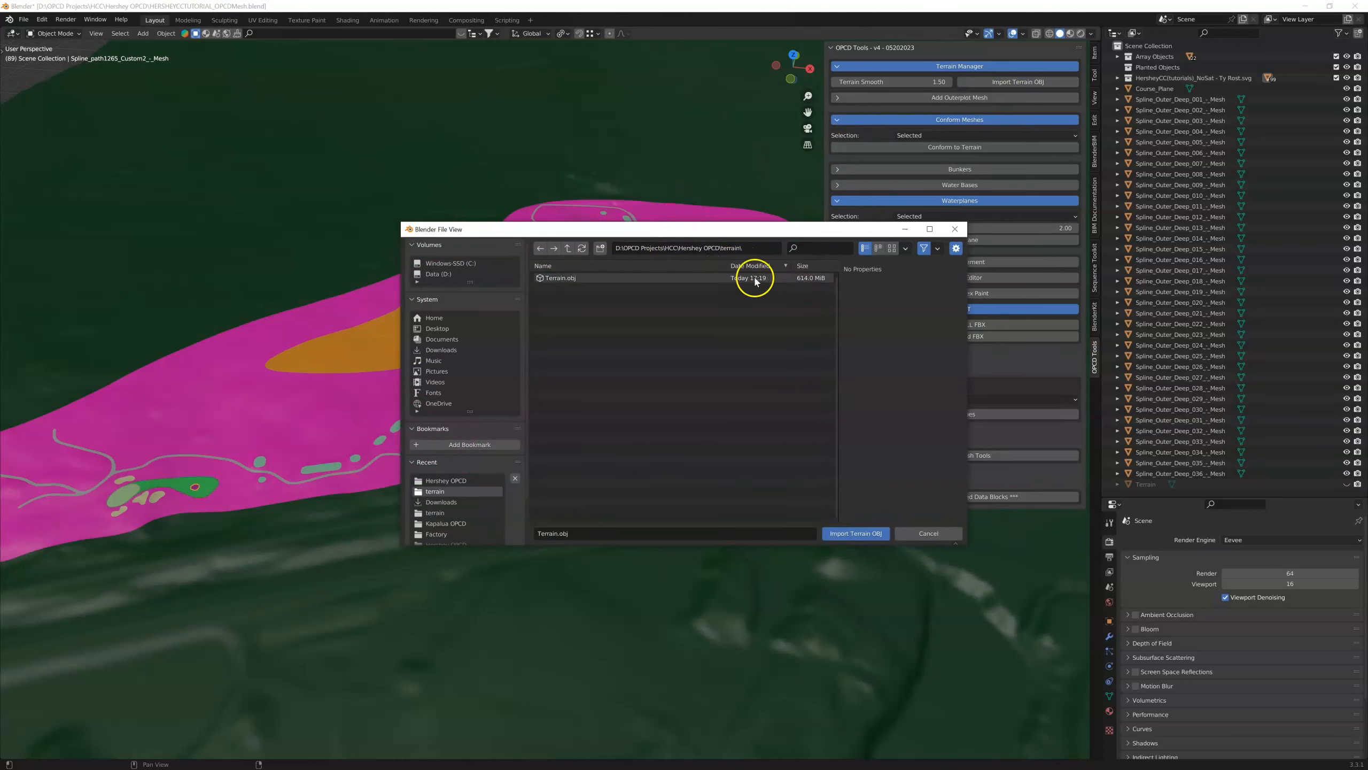
{"action": "double_click", "coordinate": [563, 279]}
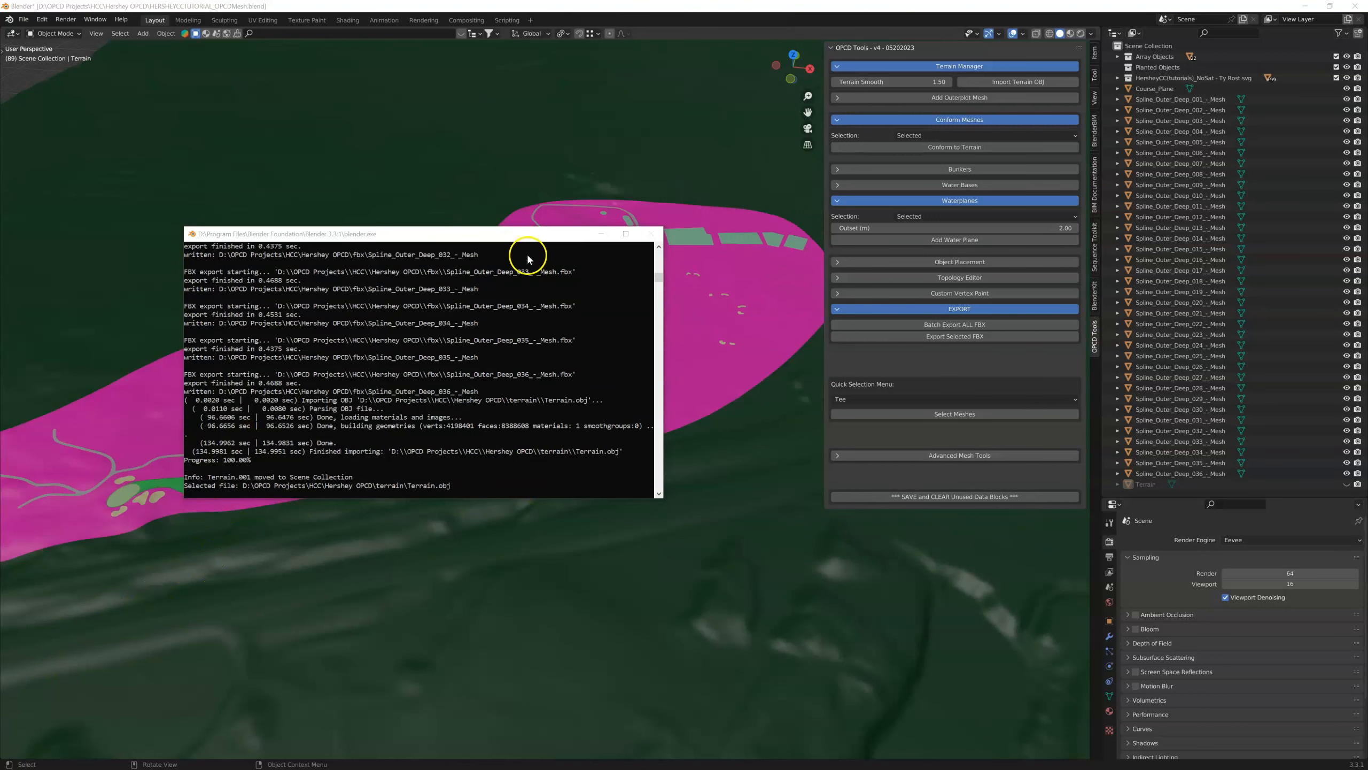
{"action": "left_click_drag", "start_coordinate": [527, 238], "coordinate": [572, 501]}
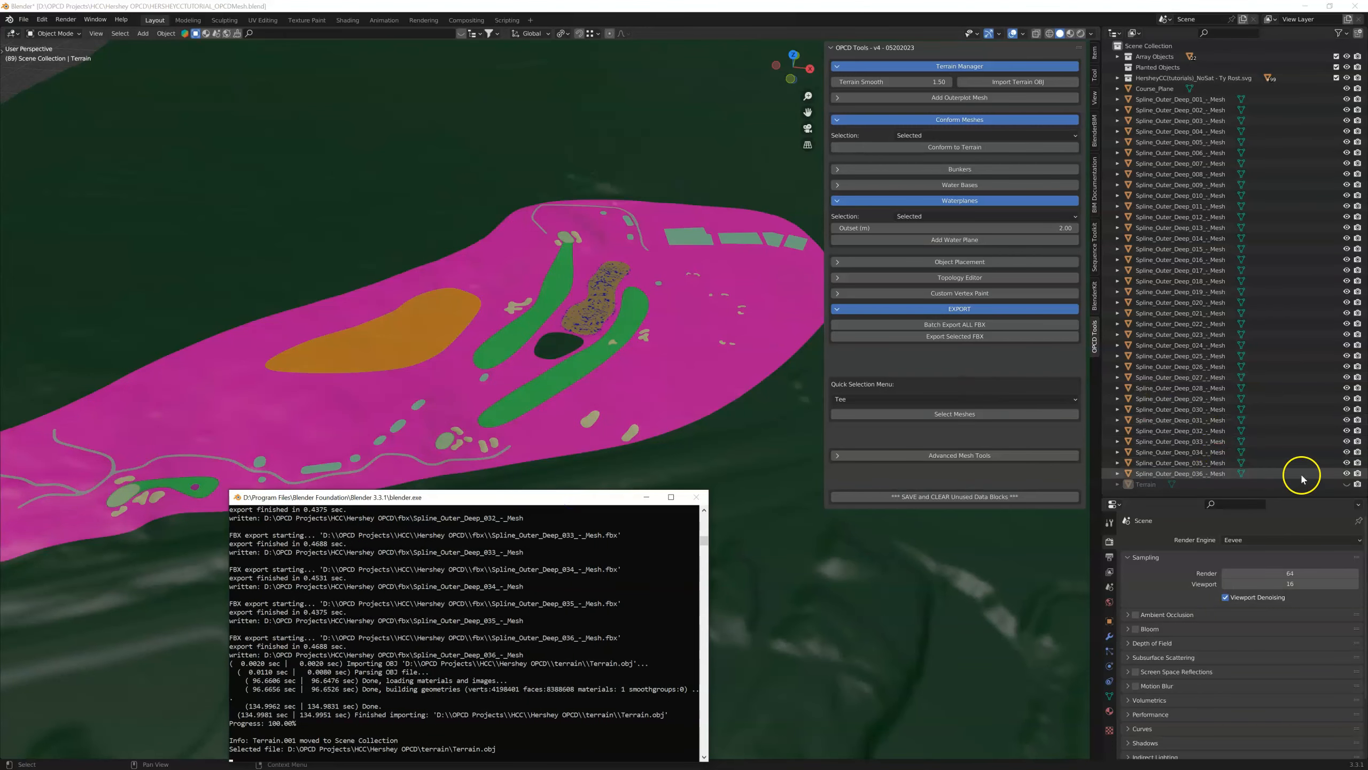
Set the Conform Meshes scope to Selected and select a bunker blend mesh near the rounded end of the course.
{"action": "right_click", "coordinate": [496, 359]}
{"action": "middle_click_drag", "start_coordinate": [559, 373], "coordinate": [563, 376]}
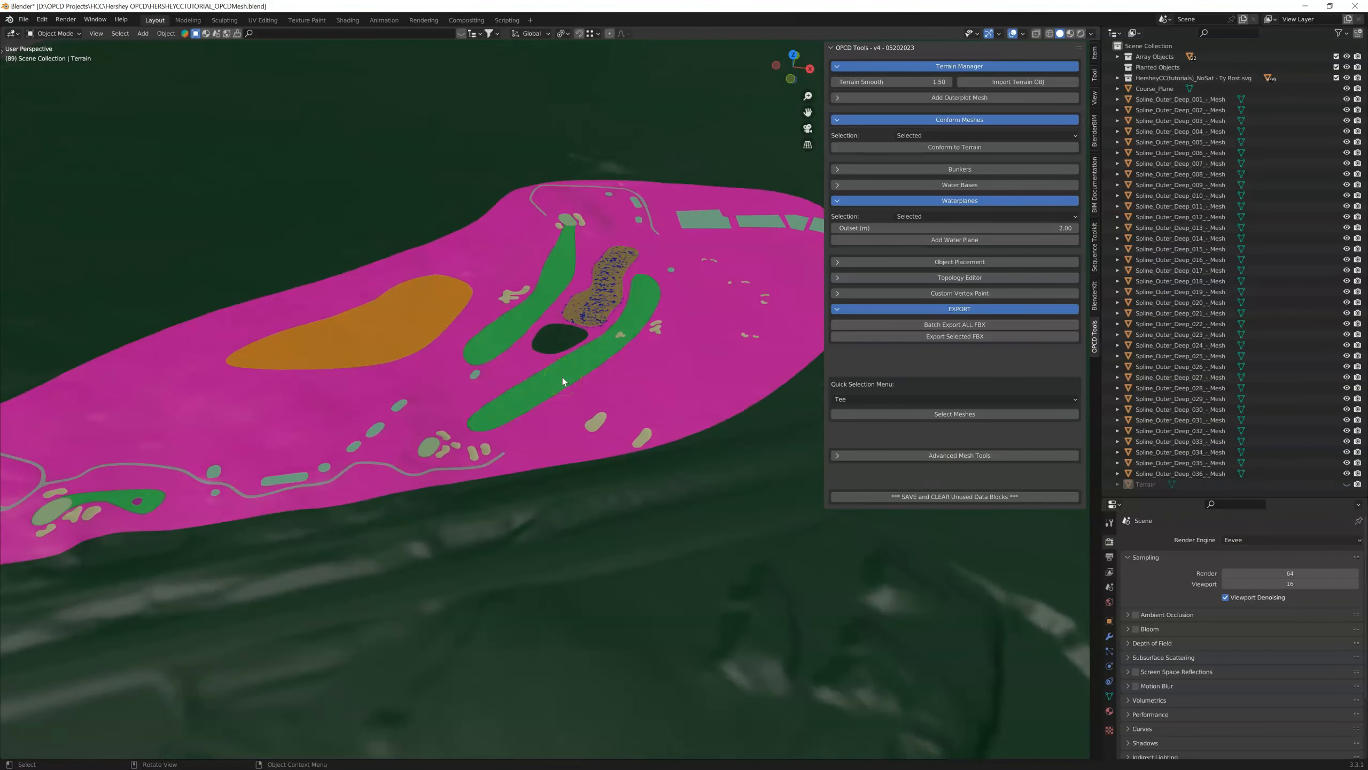
{"action": "scroll", "coordinate": [562, 376], "scroll_direction": "up", "scroll_amount": 2}
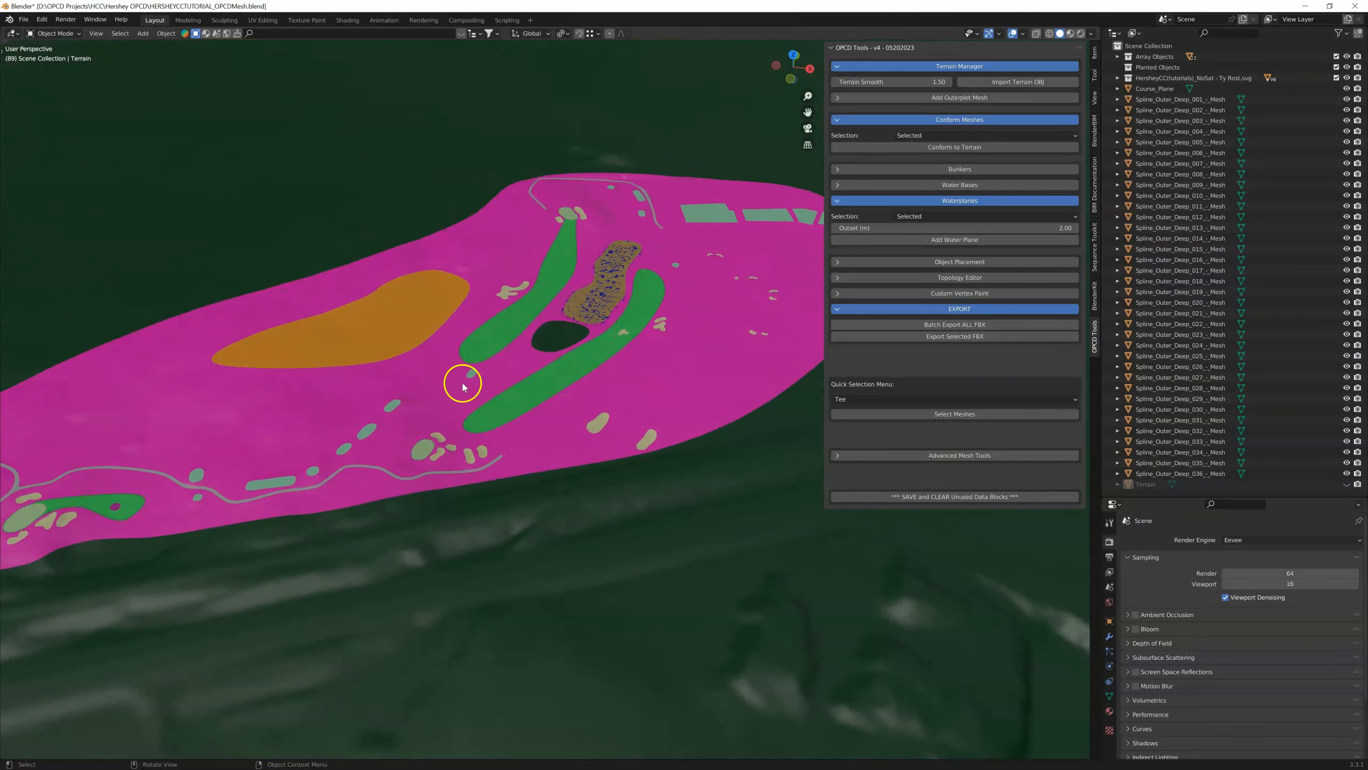
{"action": "mouse_move", "coordinate": [391, 364]}
{"action": "middle_mouse_down"}
{"action": "mouse_move", "coordinate": [339, 376]}
{"action": "mouse_move", "coordinate": [409, 360]}
{"action": "middle_mouse_up"}
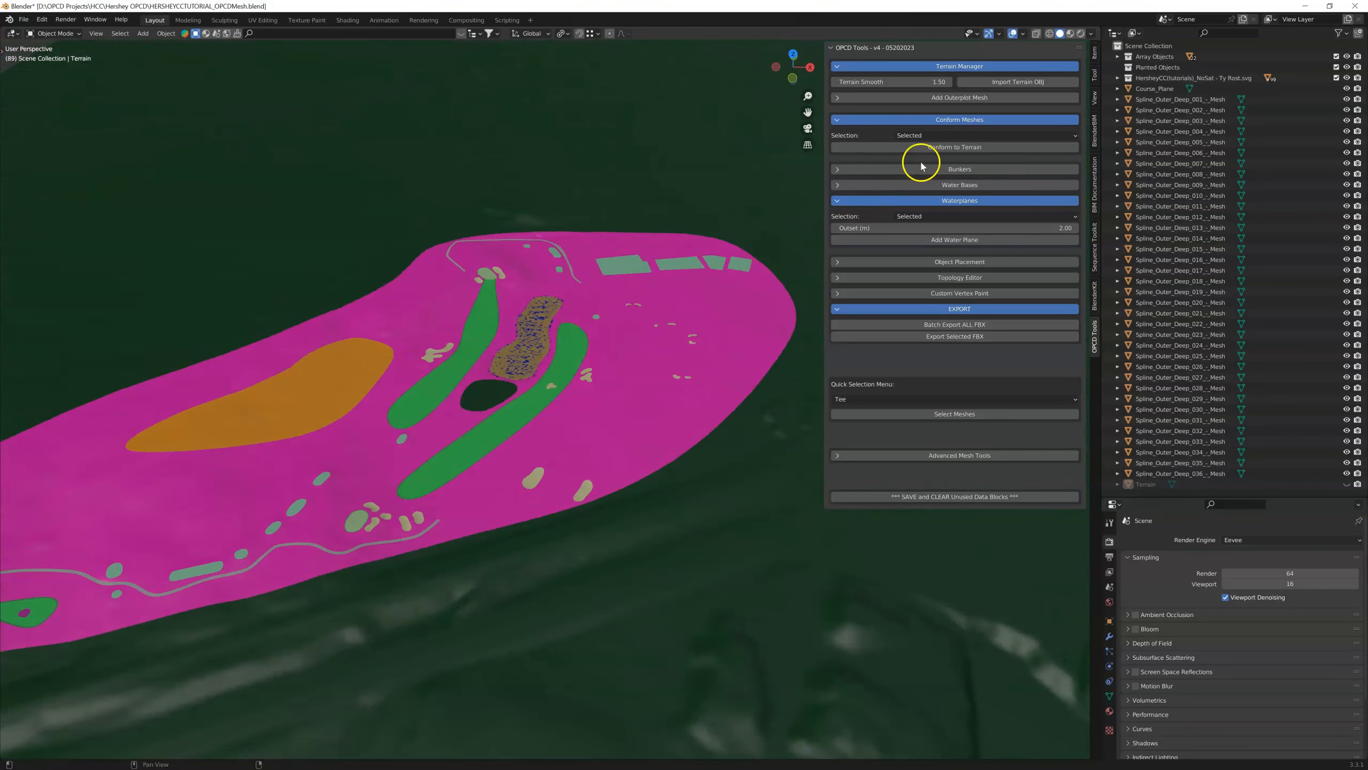
{"action": "left_click", "coordinate": [938, 136]}
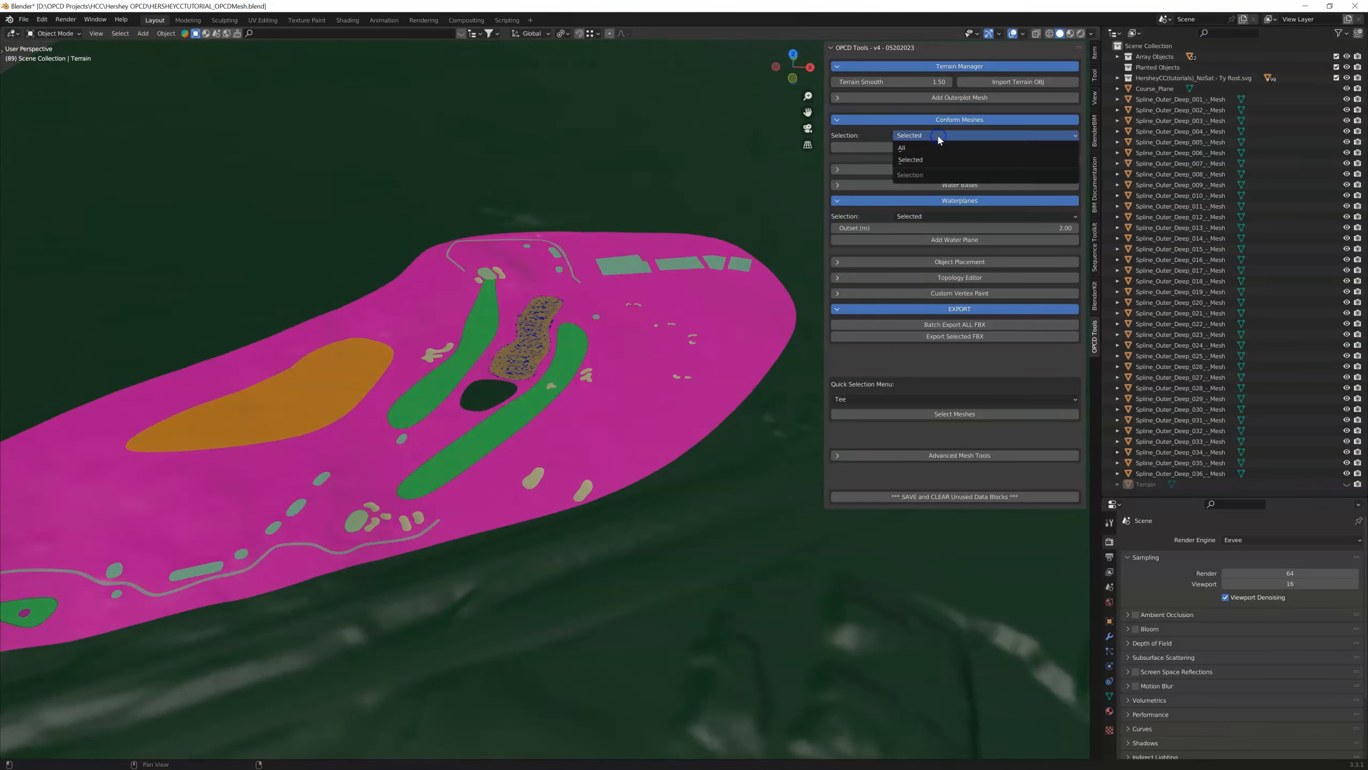
{"action": "left_click", "coordinate": [921, 167]}
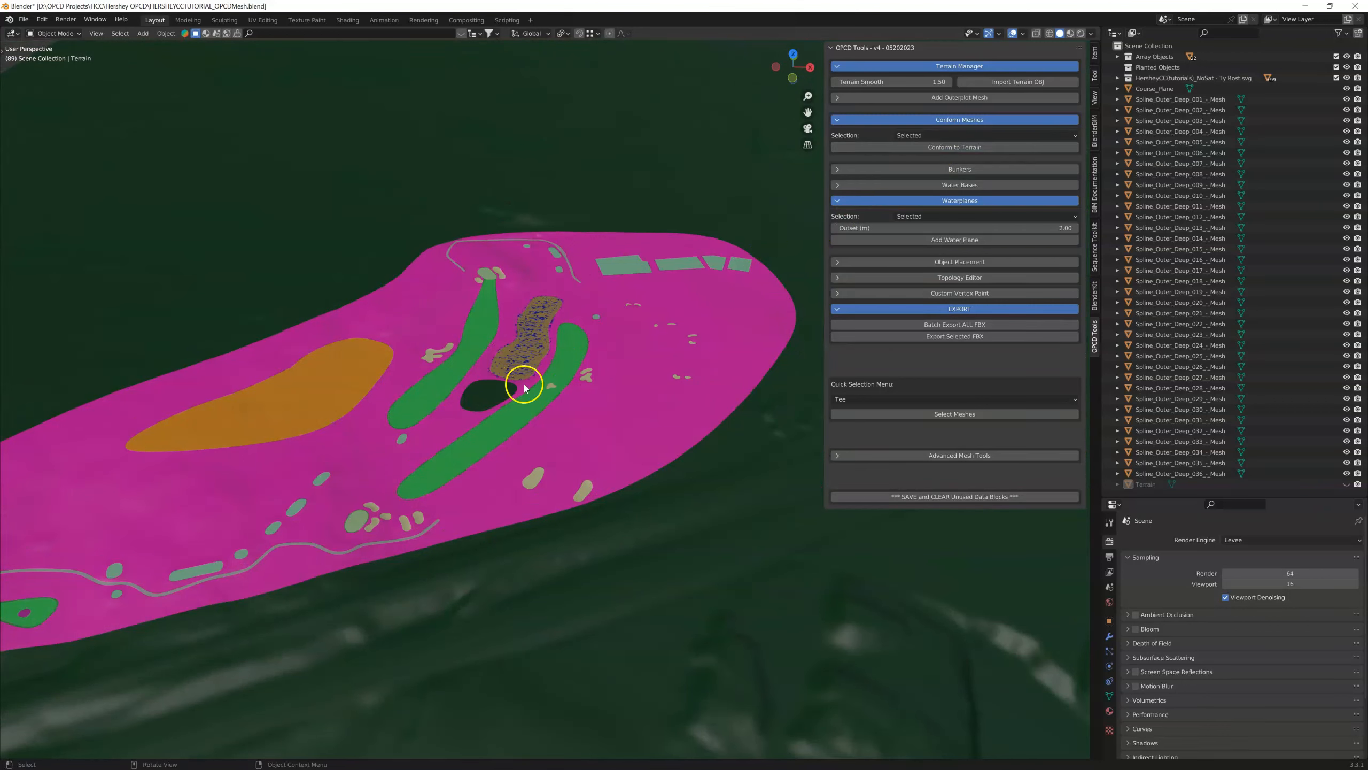
{"action": "left_click", "coordinate": [694, 339]}
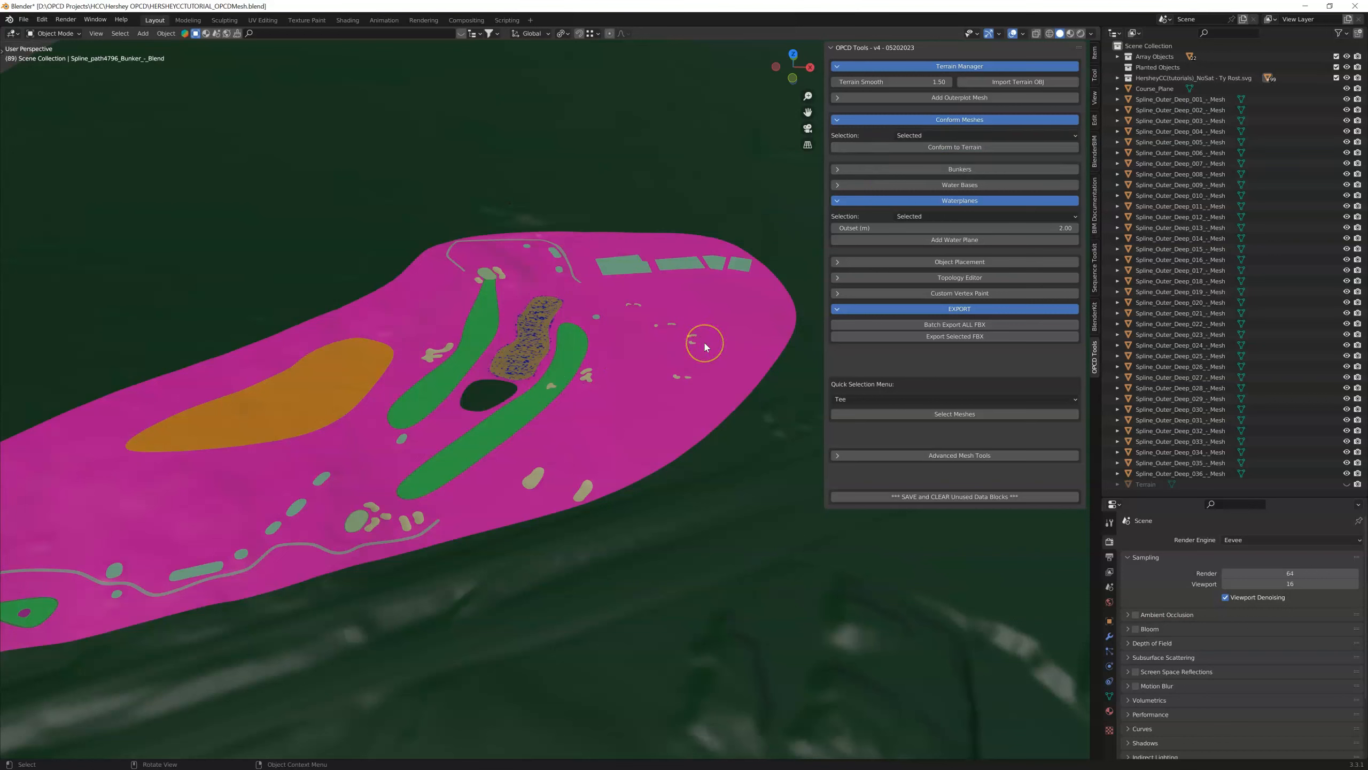
Set the Conform Meshes selection to All and conform all course meshes to the terrain.
{"action": "left_click", "coordinate": [703, 340], "text": "shift"}
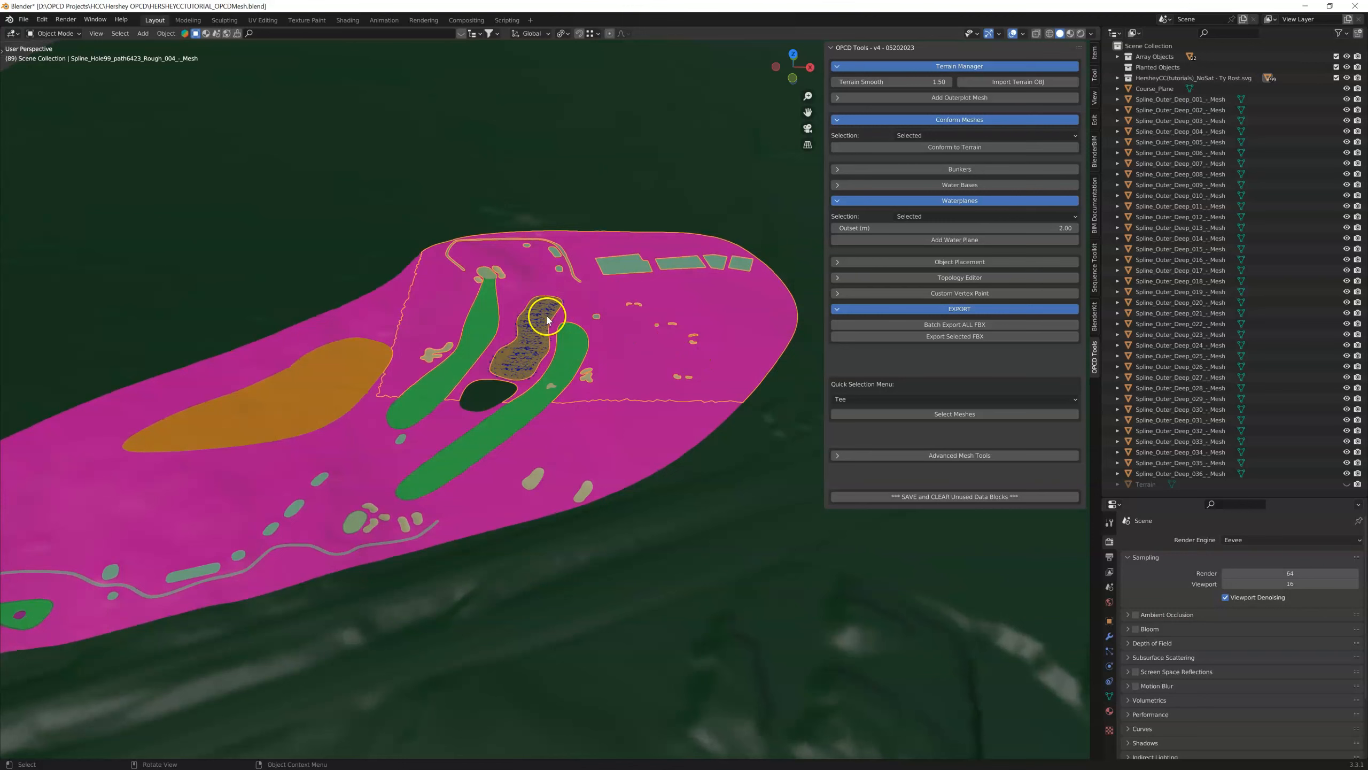
{"action": "left_click", "coordinate": [349, 334]}
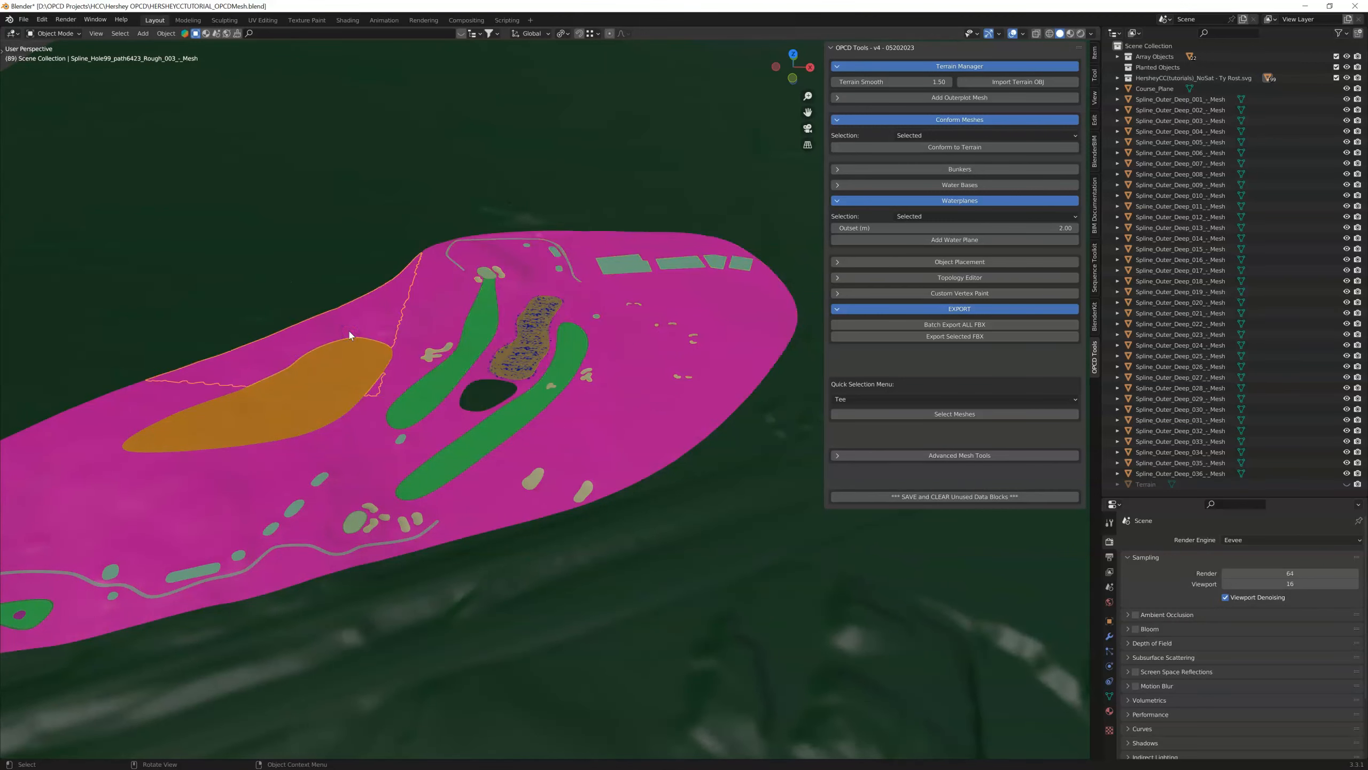
{"action": "left_click", "coordinate": [901, 136]}
{"action": "left_click", "coordinate": [905, 149]}
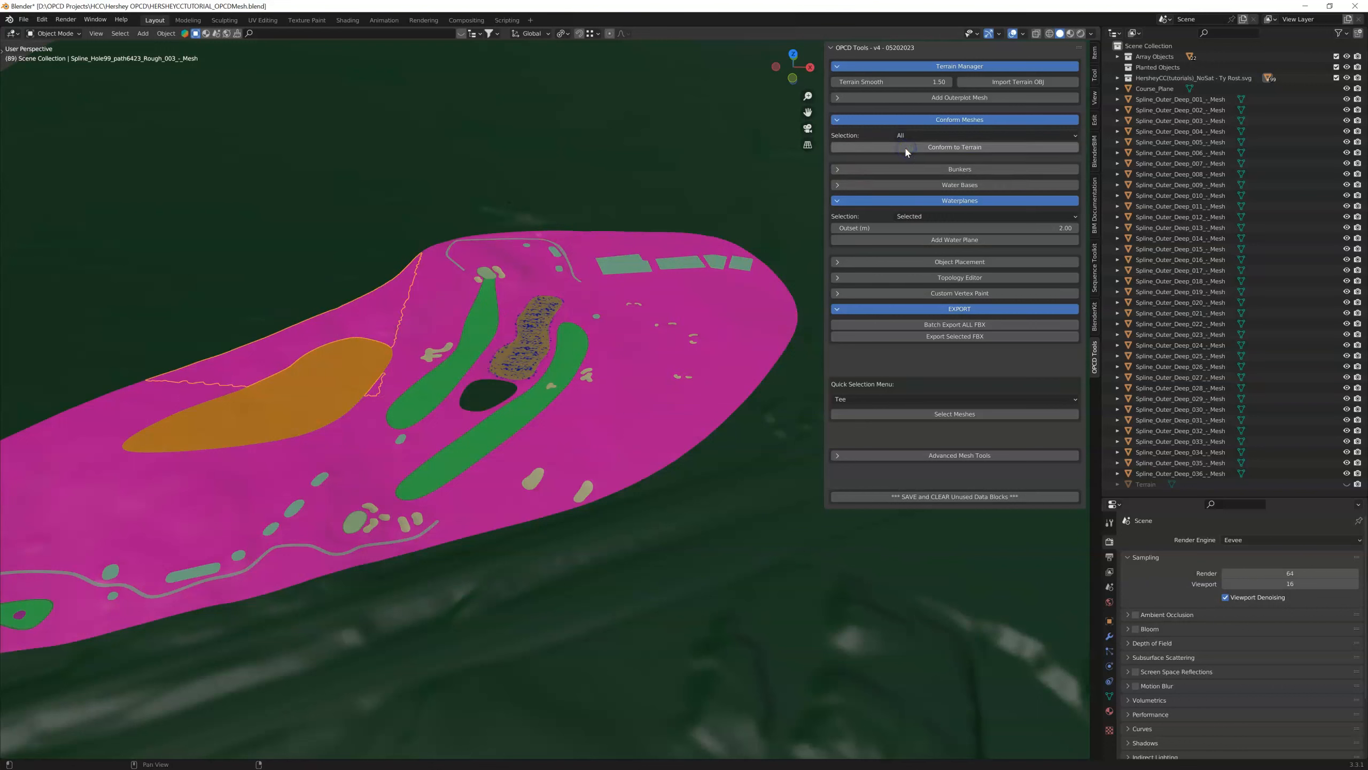
{"action": "left_click", "coordinate": [938, 151]}
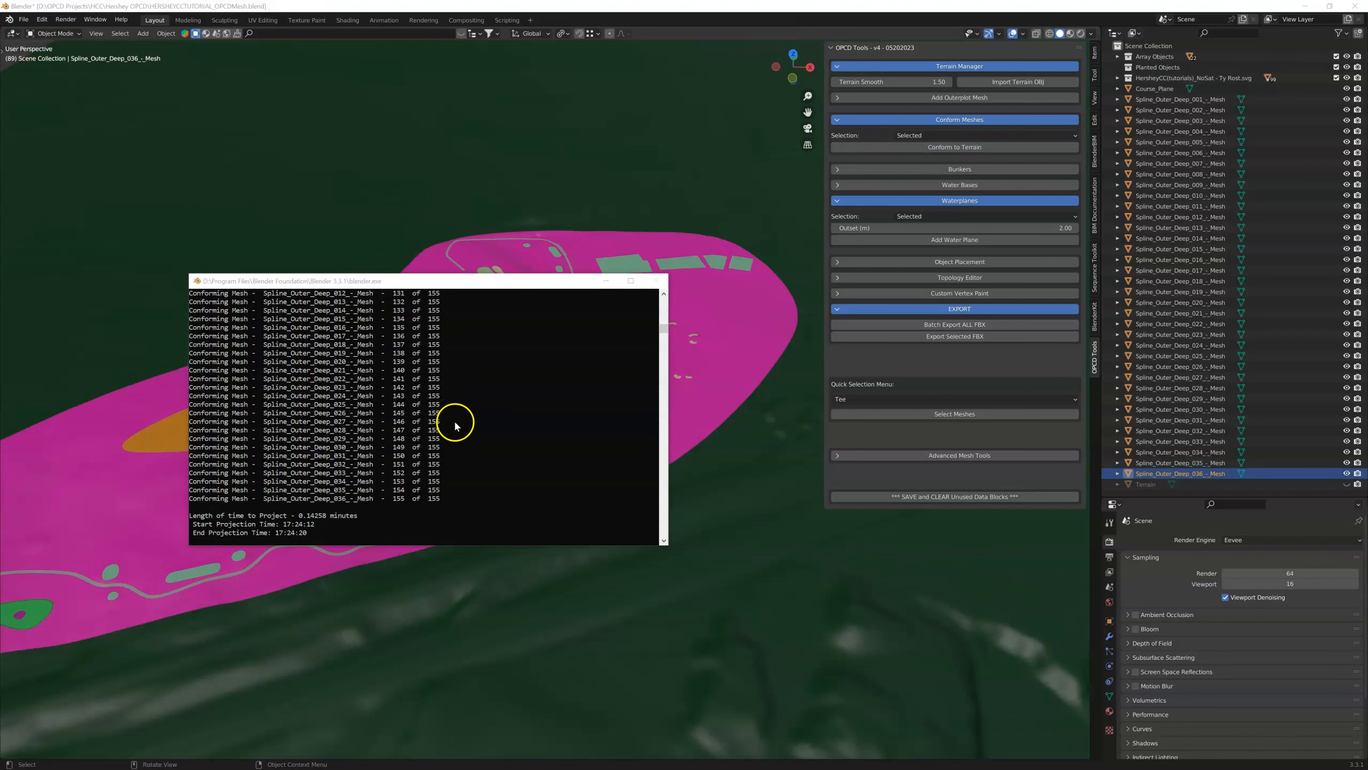
{"action": "left_click", "coordinate": [607, 281]}
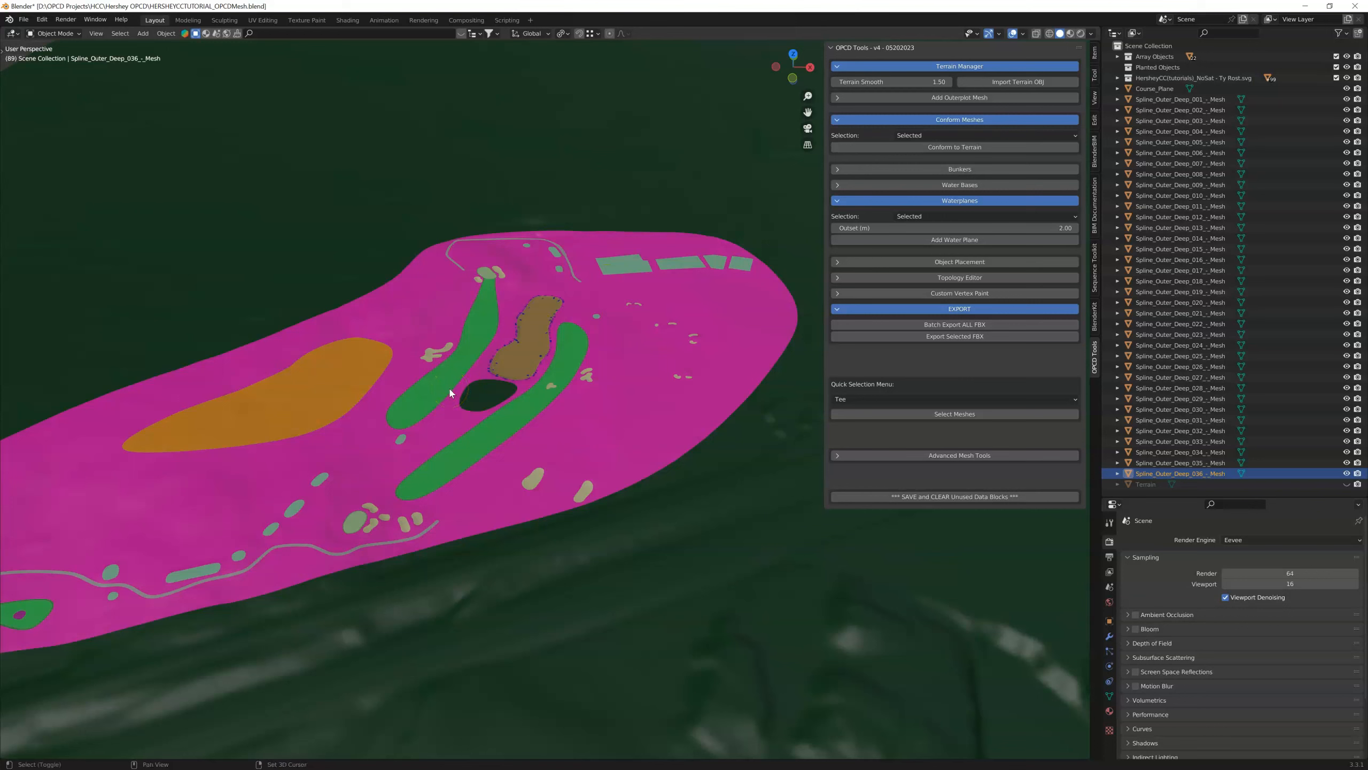
Fly in close to the lake between the two fairways to examine how its water plane fits the conformed lake bed.
{"action": "key", "text": "shift+w"}
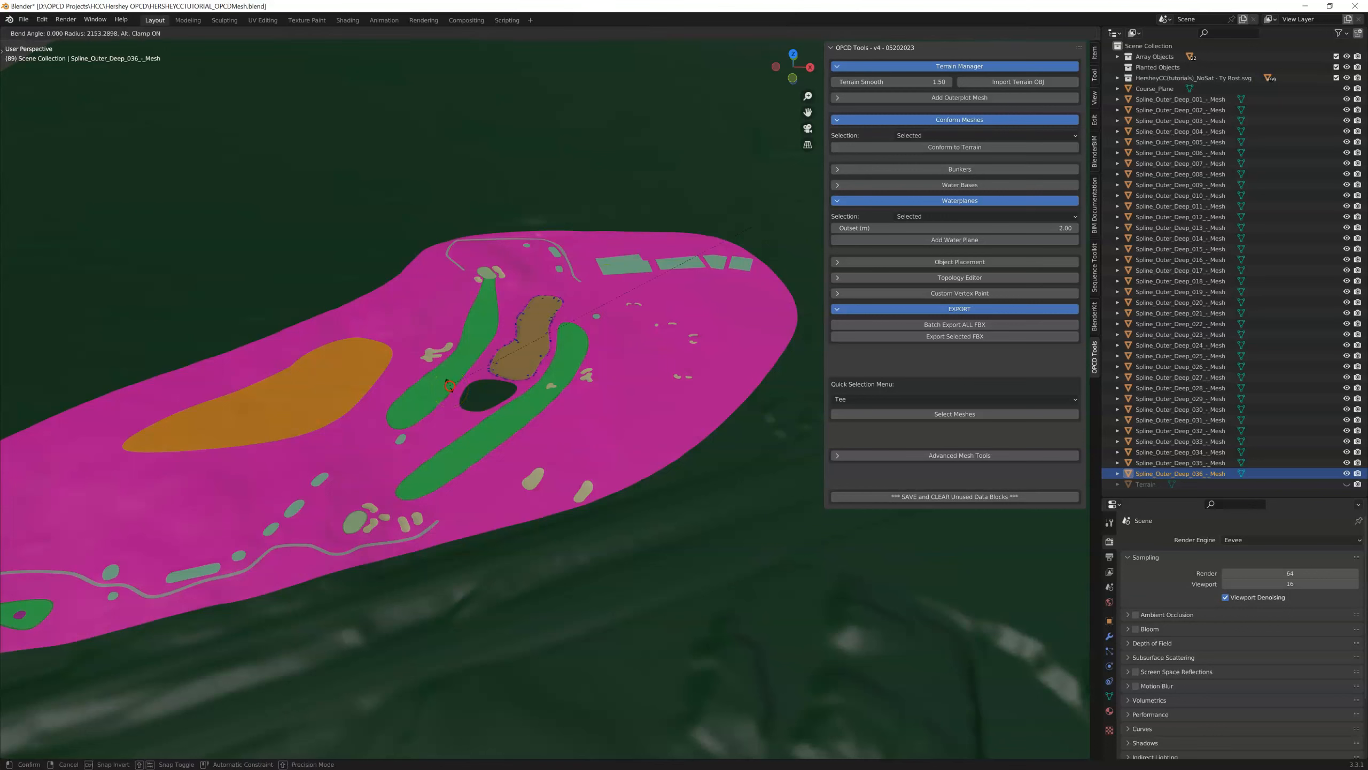
{"action": "right_click", "coordinate": [483, 382]}
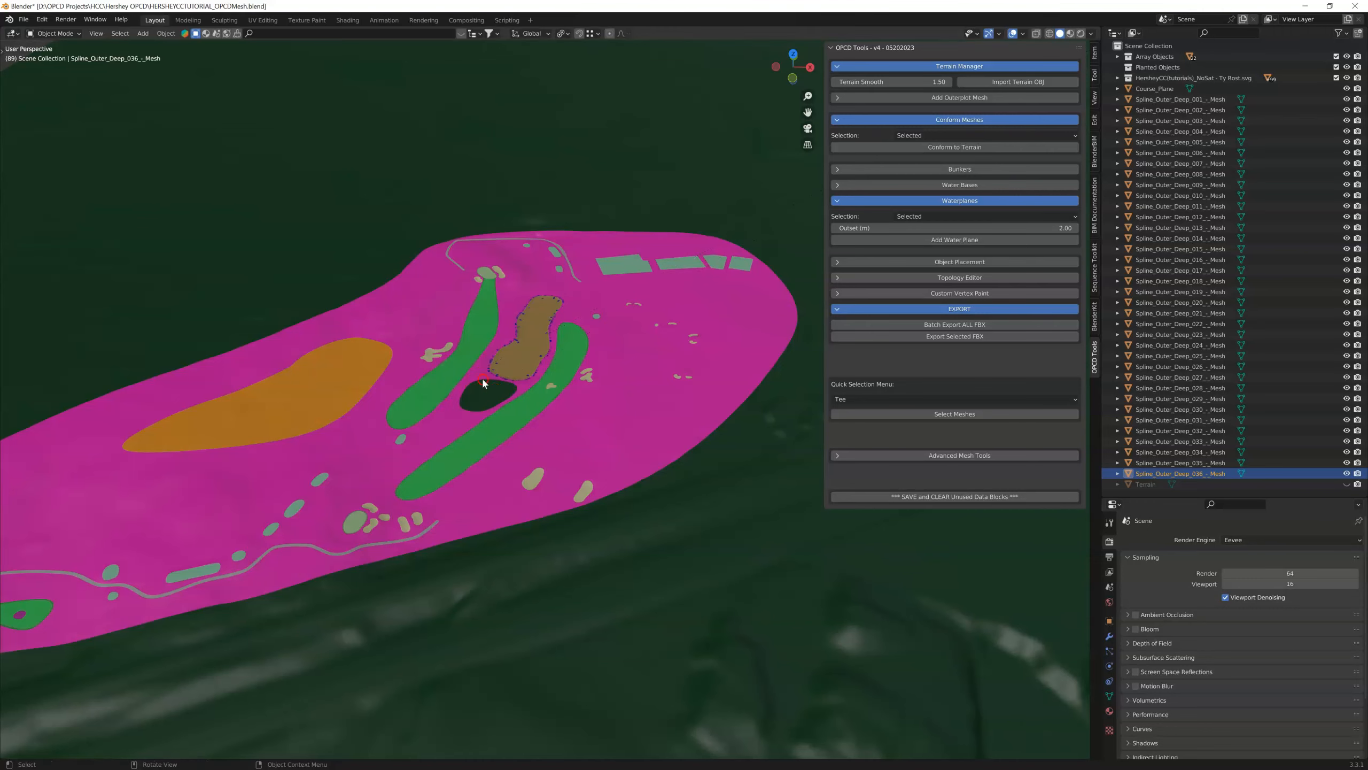
{"action": "key", "text": "shift+grave"}
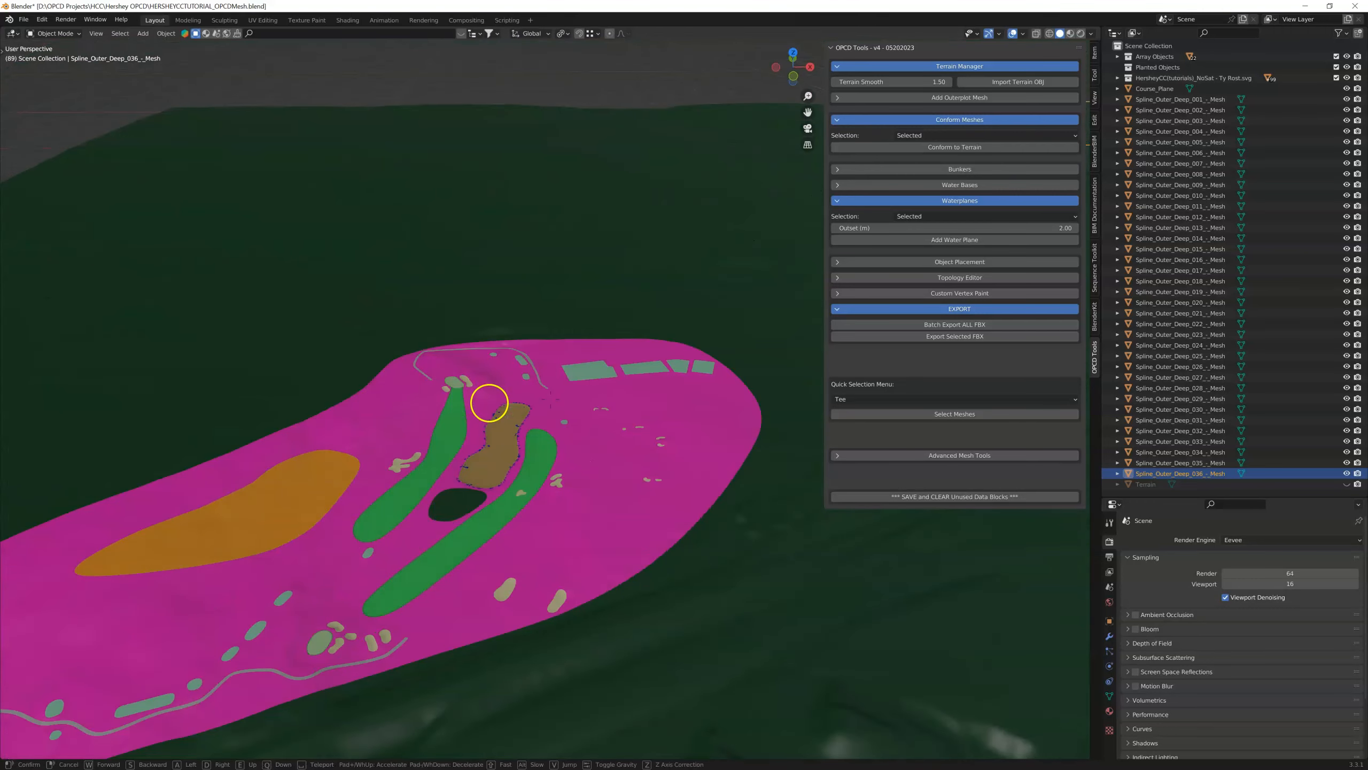
{"action": "key", "text": "w"}
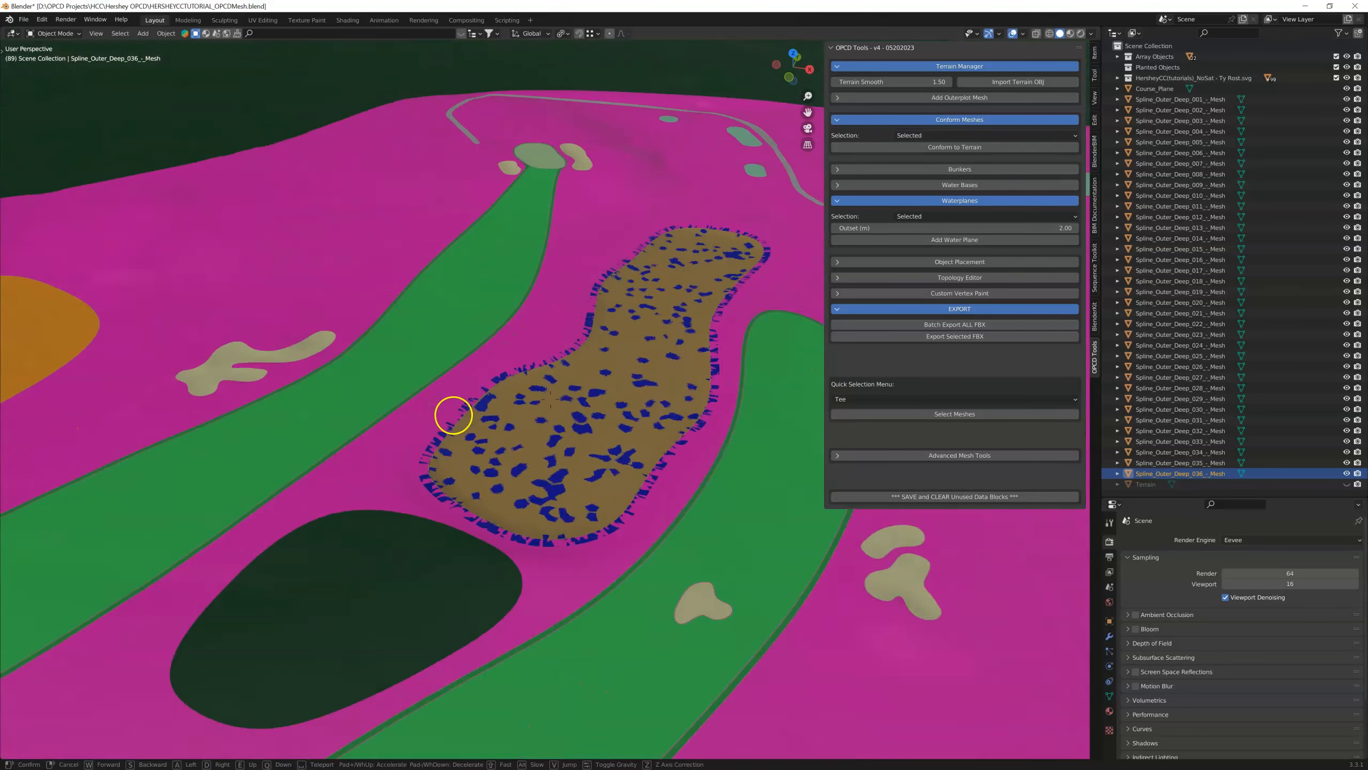
{"action": "key", "text": "s"}
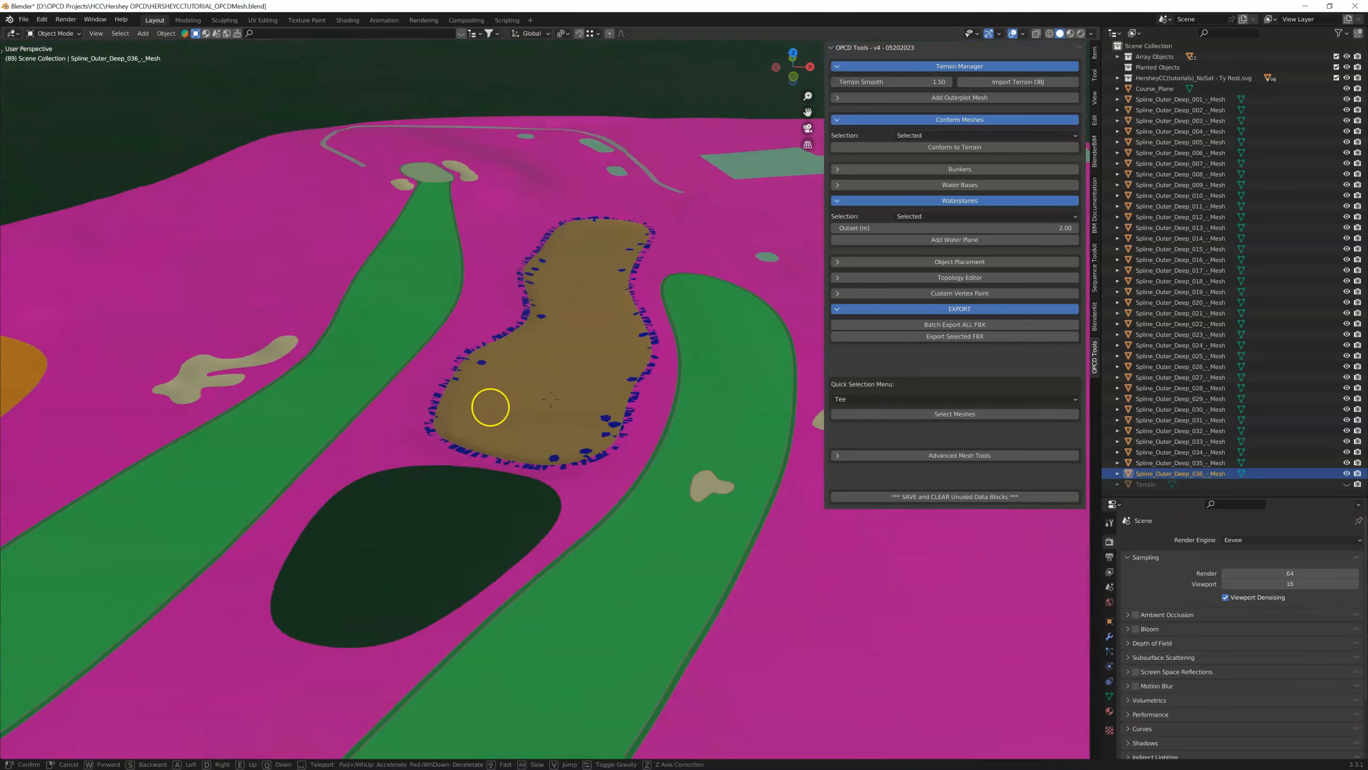
{"action": "key", "text": "w"}
{"action": "key", "text": "s"}
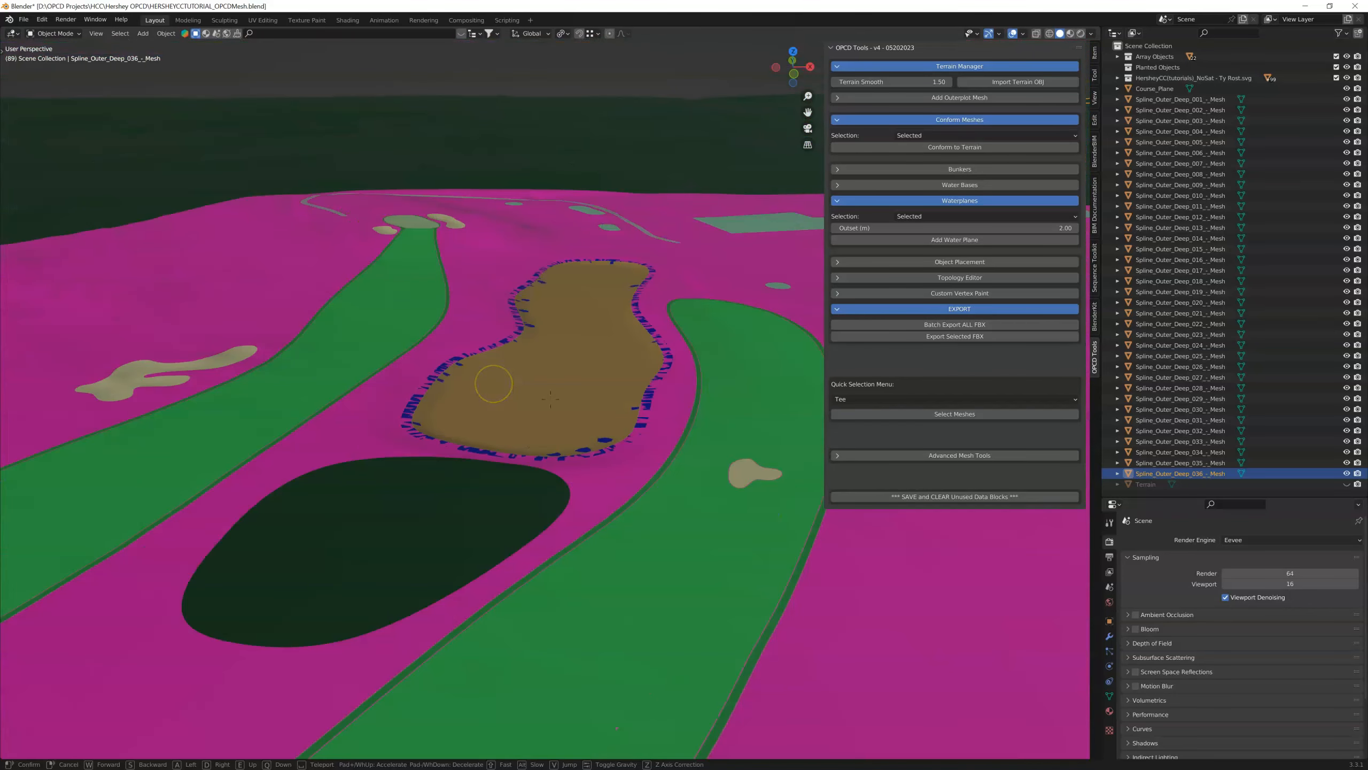
{"action": "key", "text": "w"}
{"action": "key", "text": "w"}
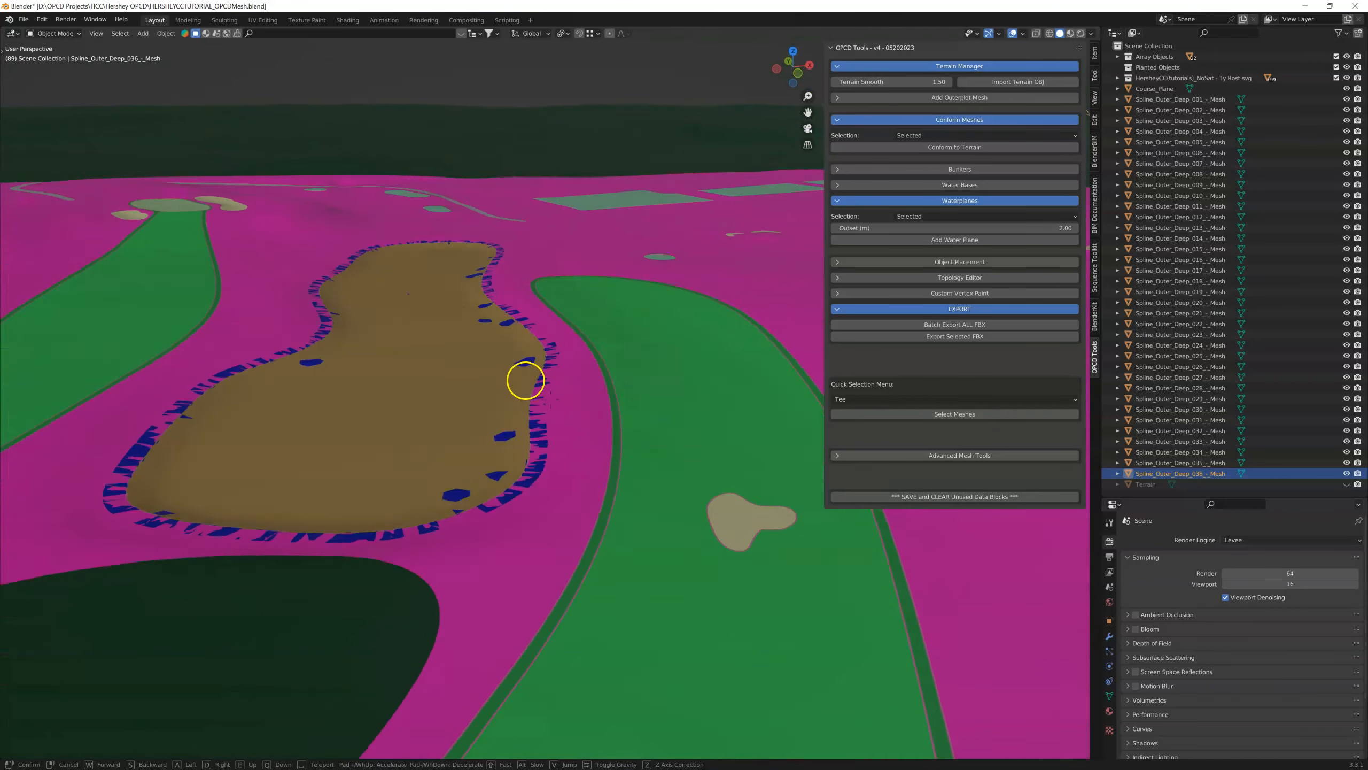
{"action": "left_click", "coordinate": [483, 425]}
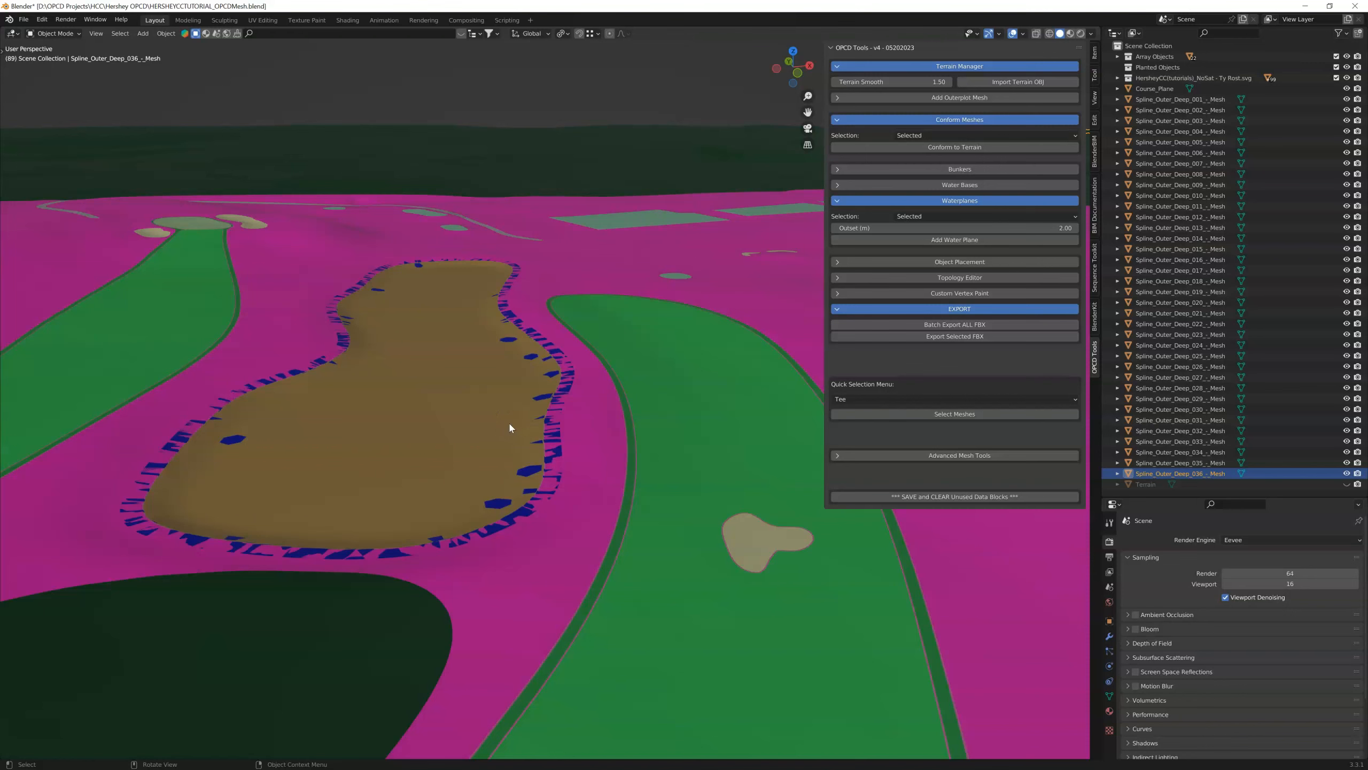
Delete the existing water plane of the lake between the fairways.
{"action": "left_click", "coordinate": [505, 506]}
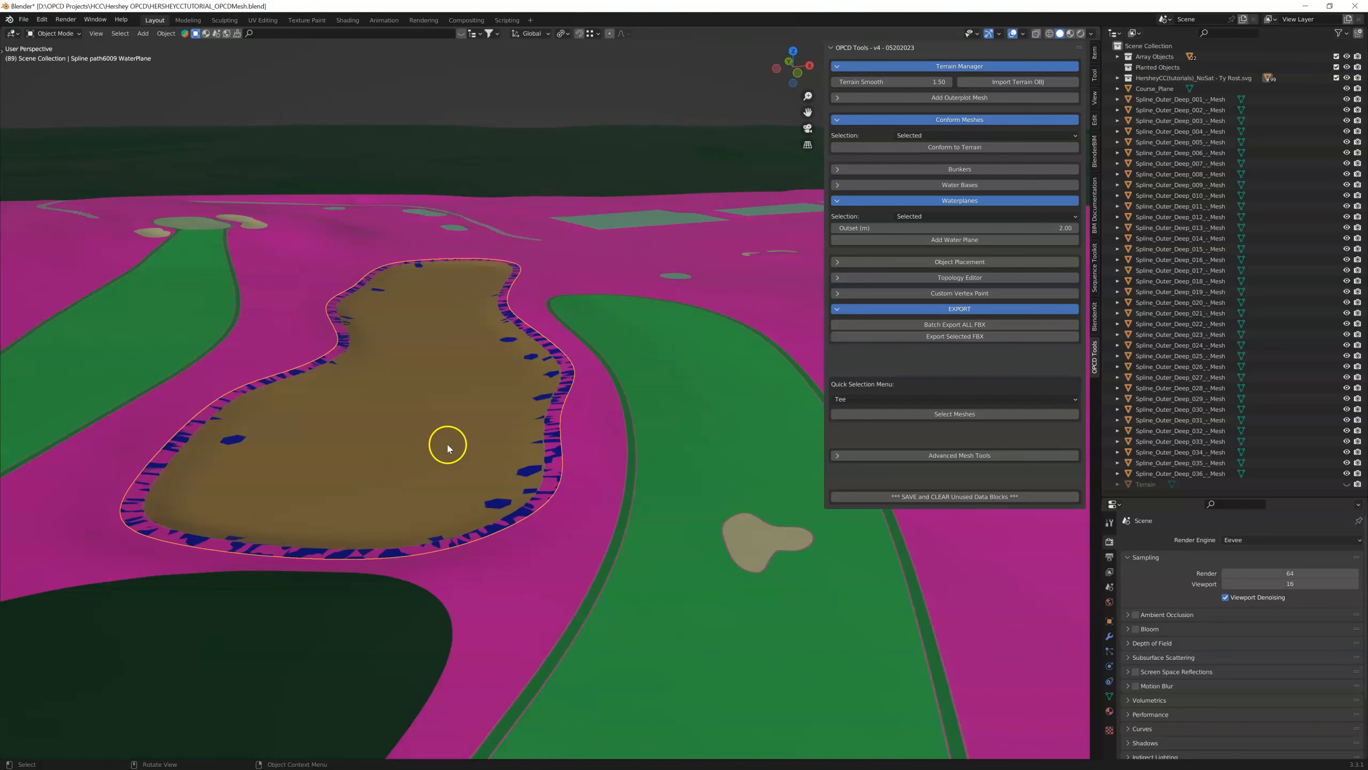
{"action": "key", "text": "KP_Decimal"}
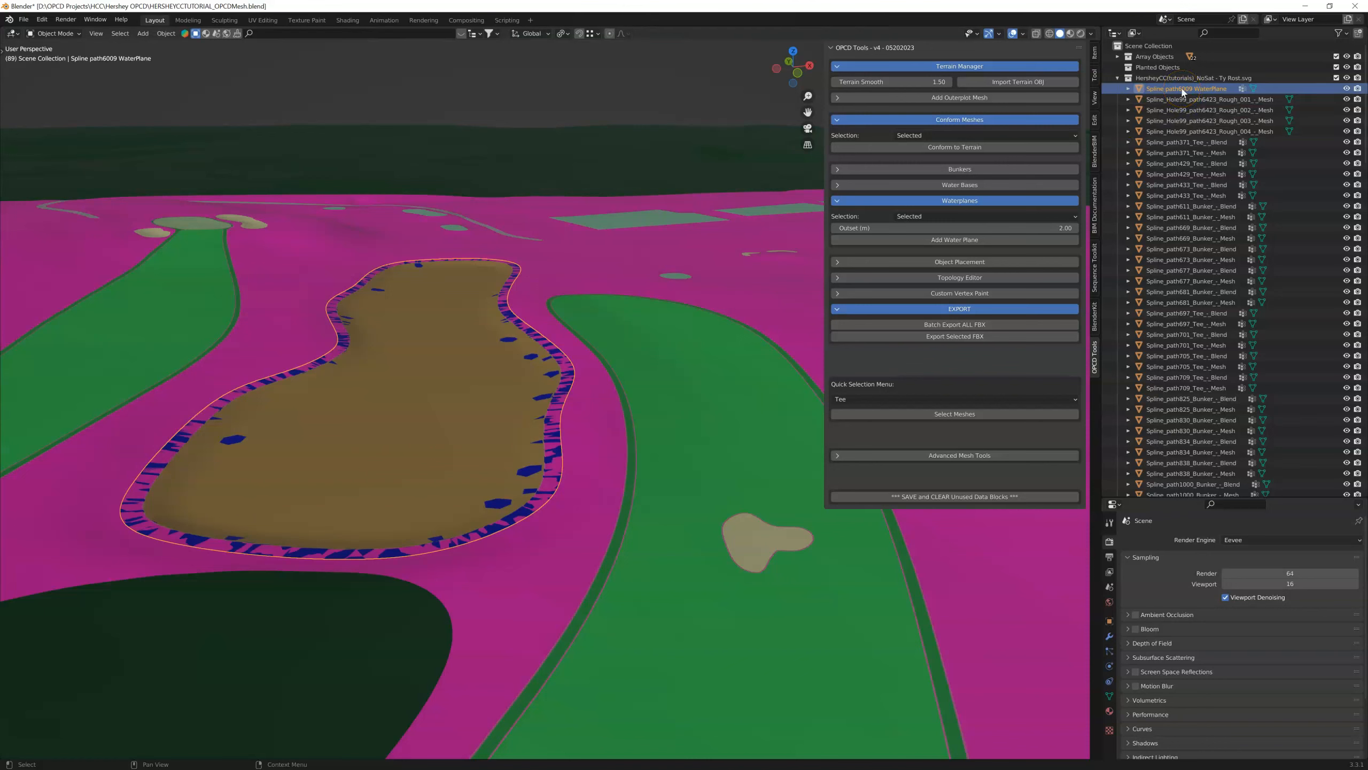
{"action": "key", "text": "Delete"}
Add a new water plane to the lake from the Water_Base_Lake mesh.
{"action": "left_click", "coordinate": [468, 386]}
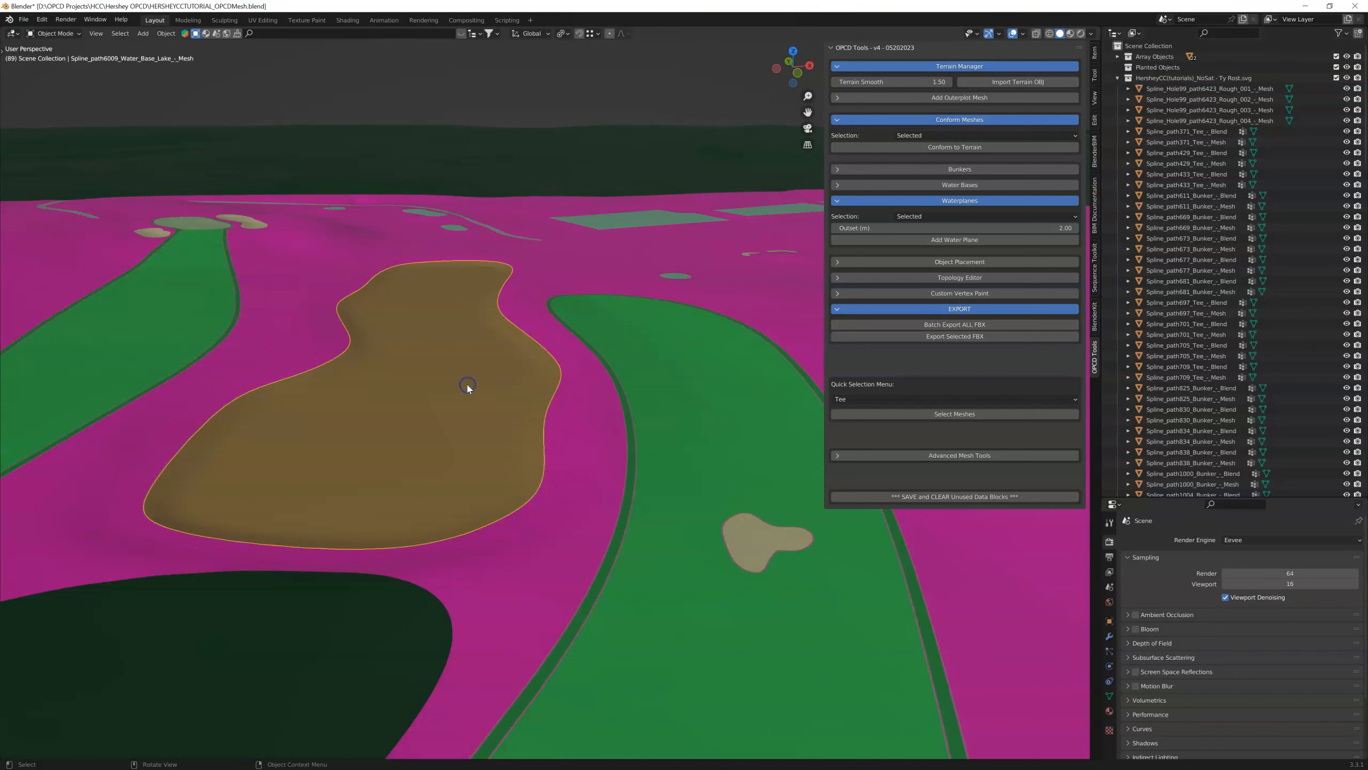
{"action": "left_click", "coordinate": [910, 240]}
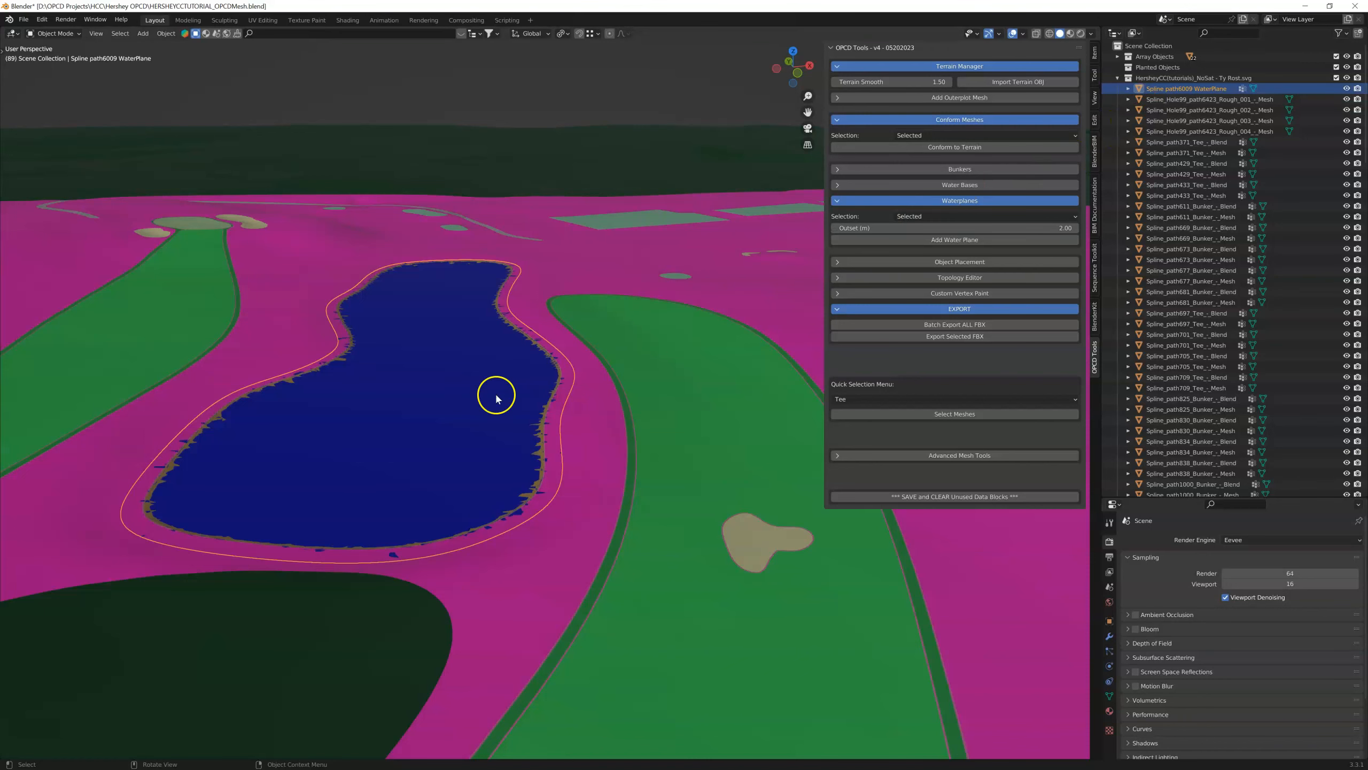
{"action": "scroll", "coordinate": [494, 398], "scroll_direction": "down", "scroll_amount": 2}
{"action": "scroll", "coordinate": [494, 396], "scroll_direction": "down", "scroll_amount": 8}
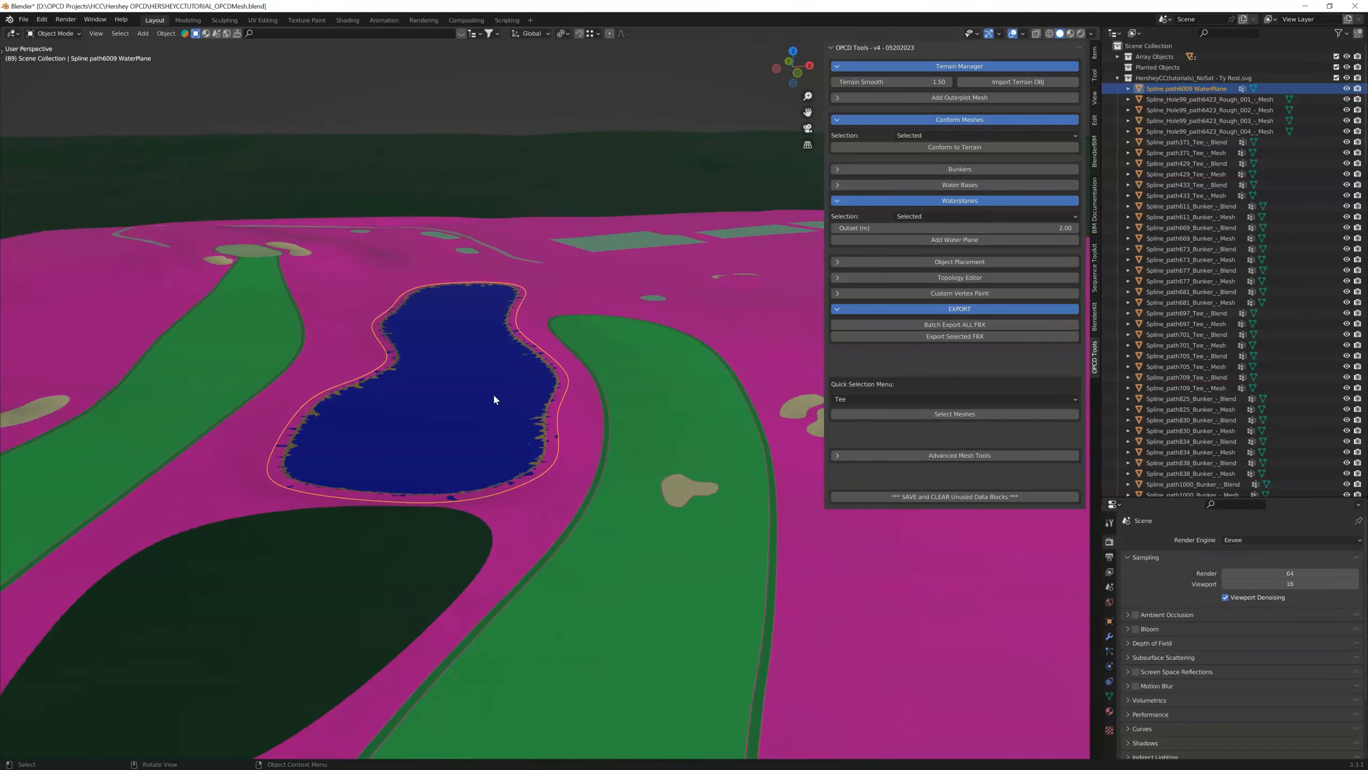
{"action": "scroll", "coordinate": [494, 399], "scroll_direction": "down", "scroll_amount": 4}
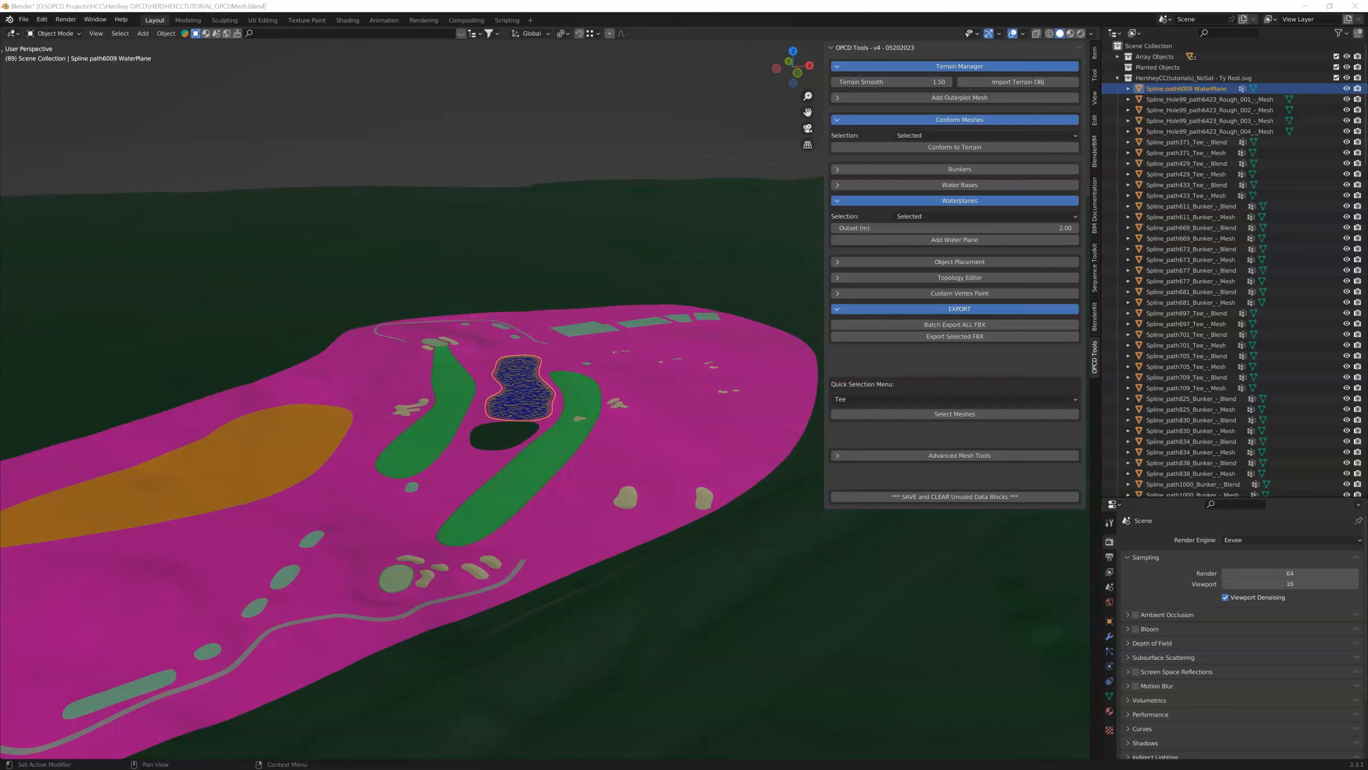
In File Explorer, check the fbx folder inside Hershey OPCD beside the Unity project's Assets\FBX folder.
{"action": "left_click_drag", "start_coordinate": [352, 55], "coordinate": [466, 141]}
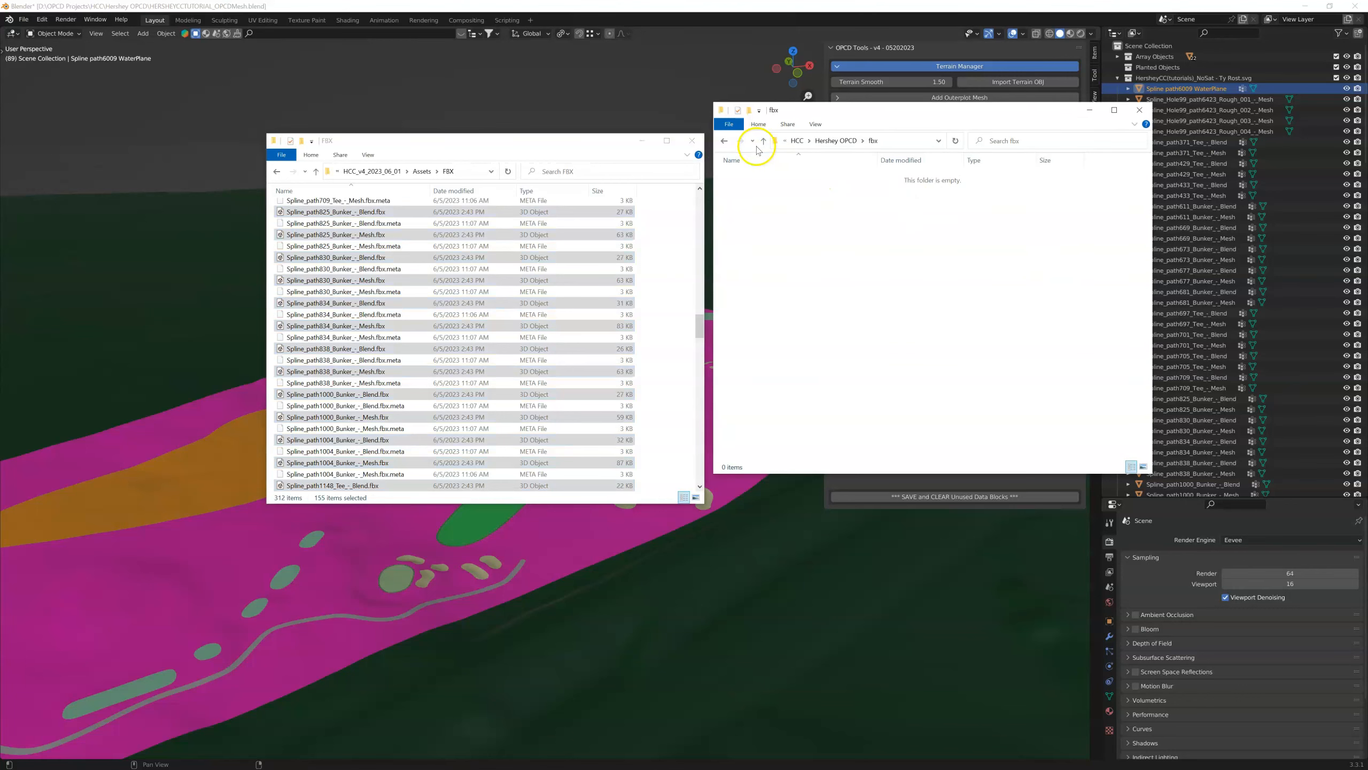
{"action": "left_click", "coordinate": [764, 141]}
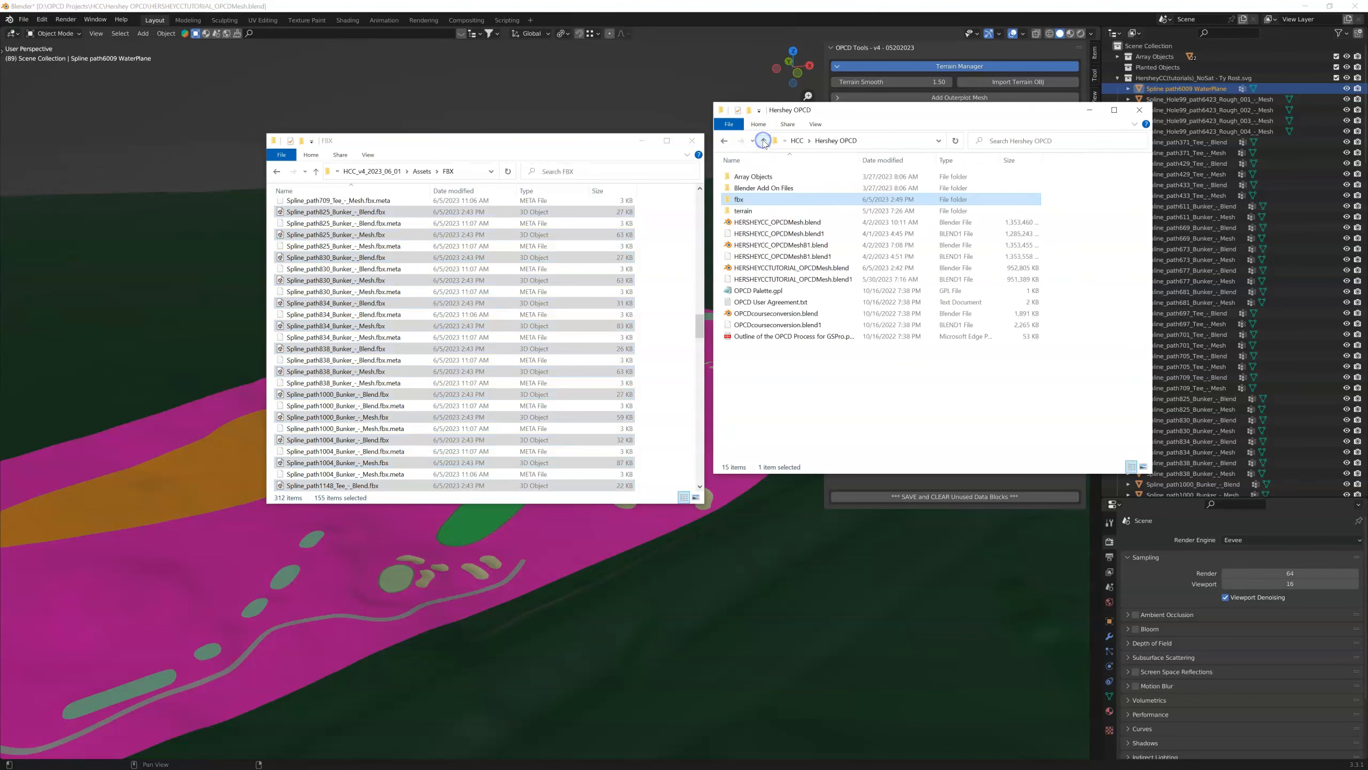
{"action": "double_click", "coordinate": [782, 200]}
{"action": "left_click_drag", "start_coordinate": [870, 114], "coordinate": [901, 143]}
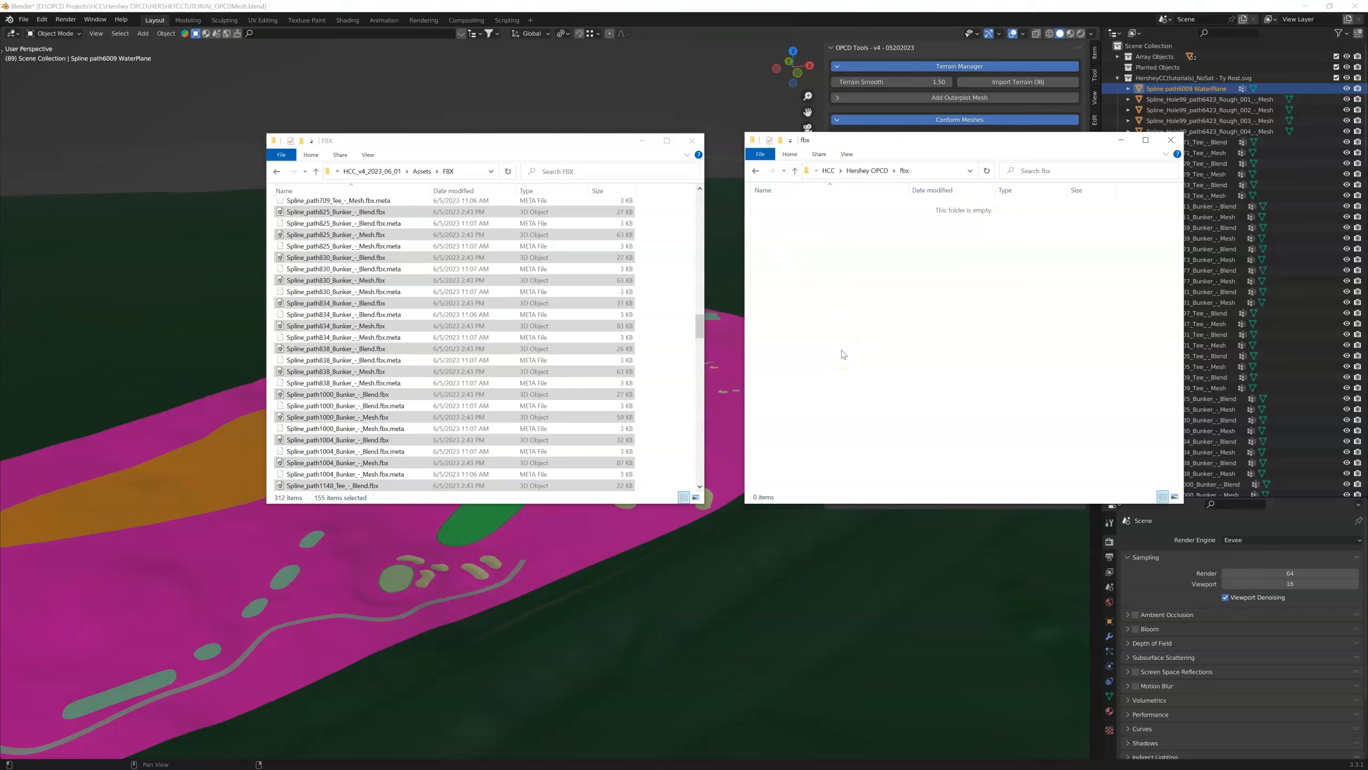
Move the fbx folder window clear of the OPCD Tools and batch export all course meshes as FBX.
{"action": "left_click_drag", "start_coordinate": [944, 136], "coordinate": [440, 254]}
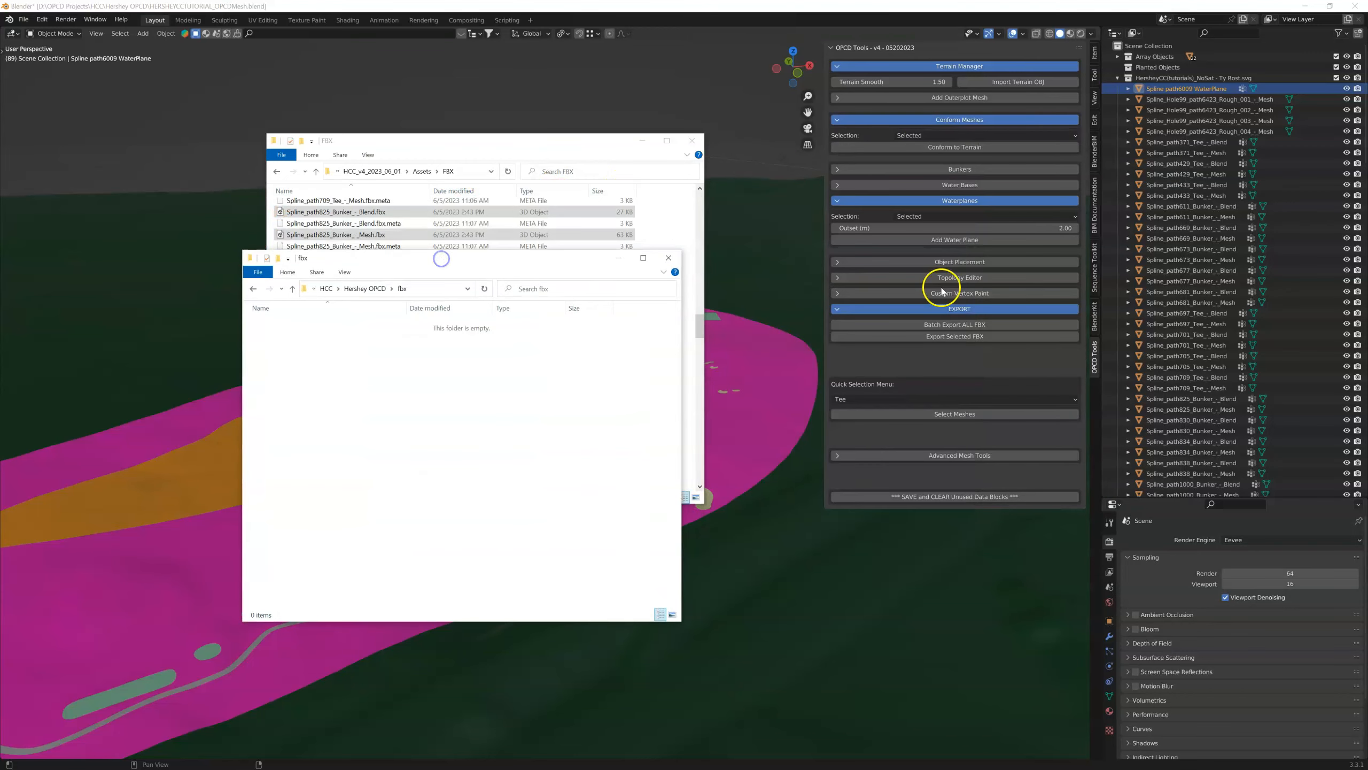
{"action": "left_click", "coordinate": [949, 325]}
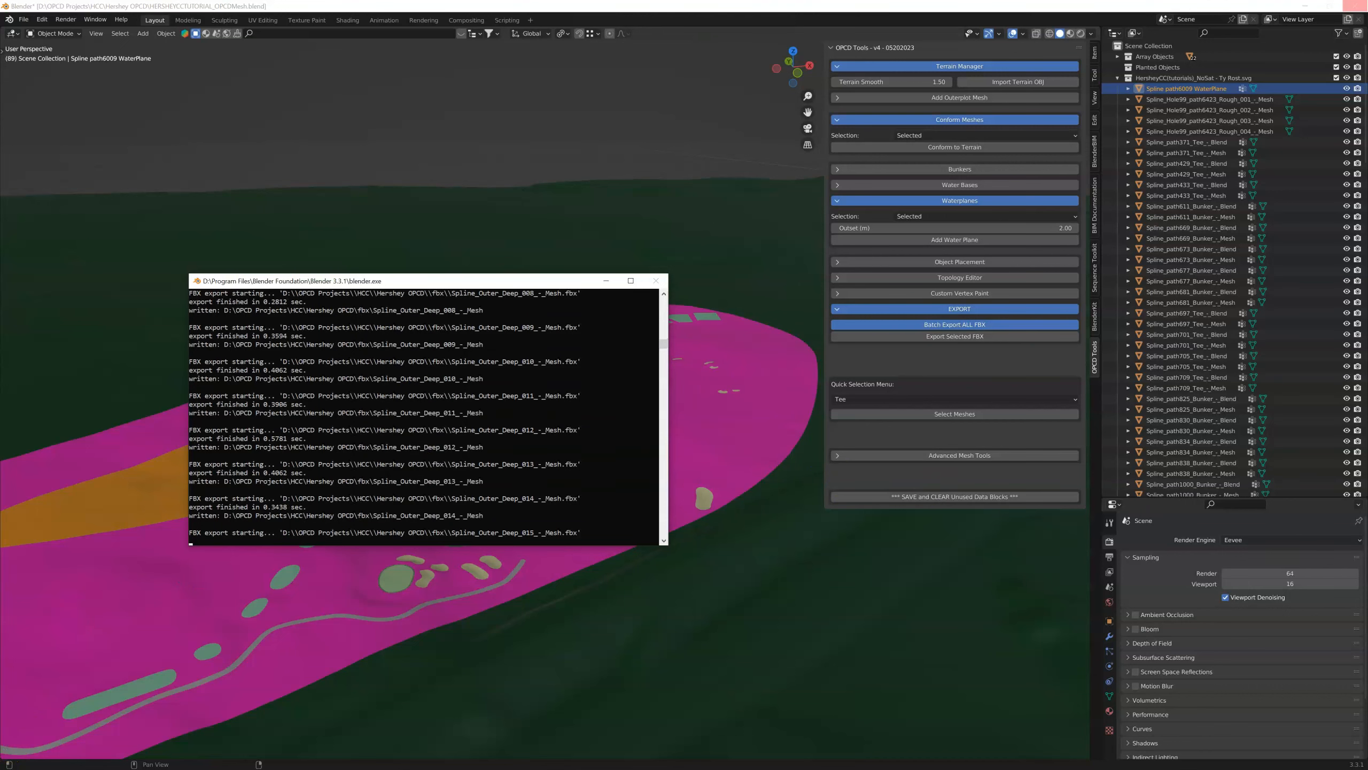
{"action": "left_click", "coordinate": [675, 349]}
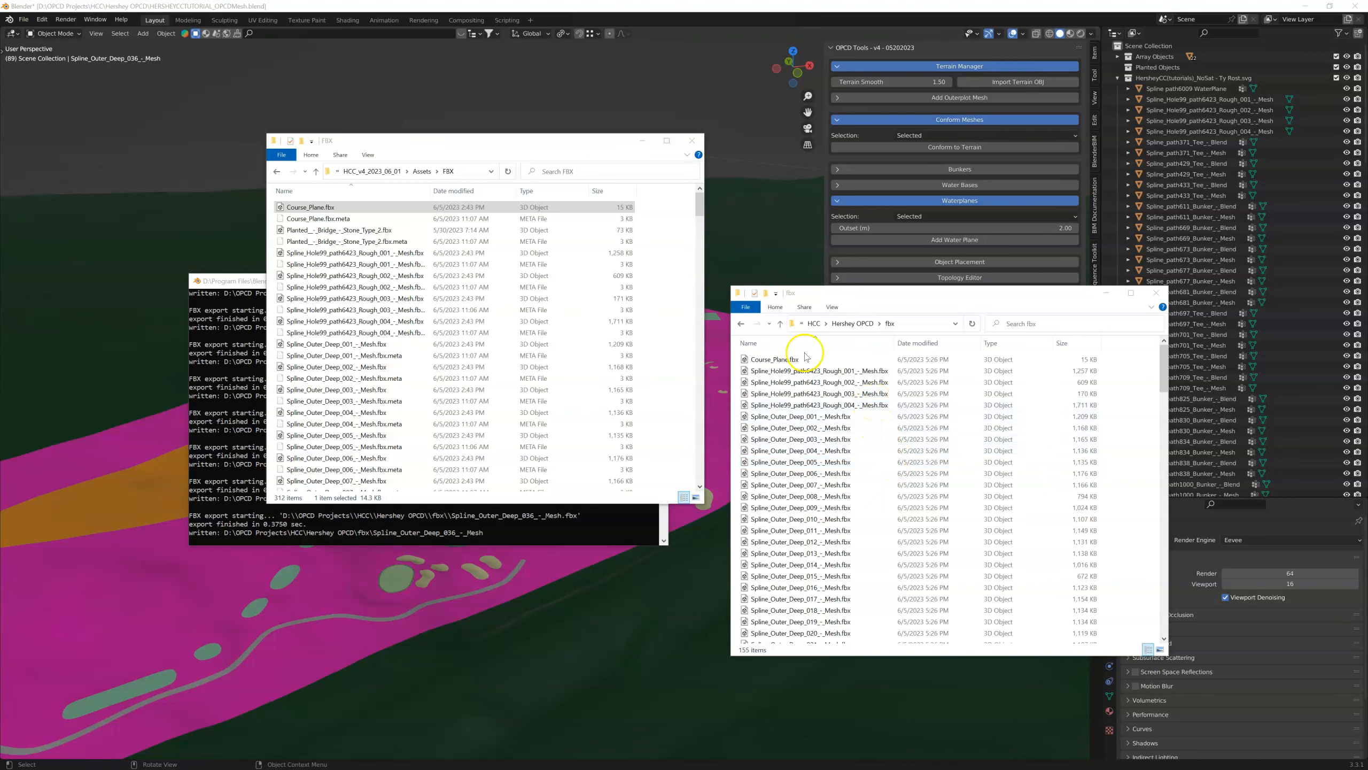
Arrange the Unity project's Assets\FBX folder and the Hershey OPCD fbx folder windows side by side.
{"action": "left_click", "coordinate": [491, 162]}
{"action": "left_click_drag", "start_coordinate": [491, 162], "coordinate": [392, 239]}
{"action": "left_click_drag", "start_coordinate": [919, 291], "coordinate": [907, 223]}
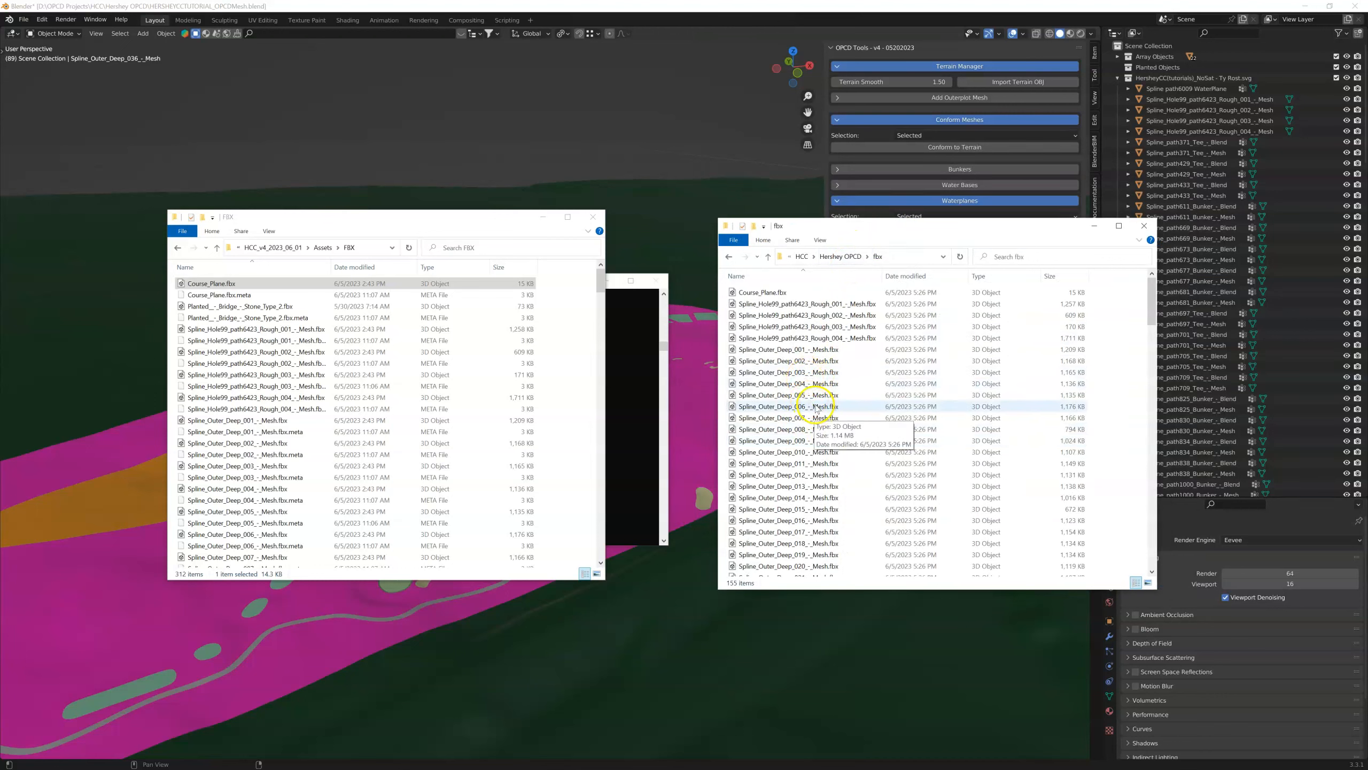
{"action": "left_click_drag", "start_coordinate": [372, 218], "coordinate": [392, 251]}
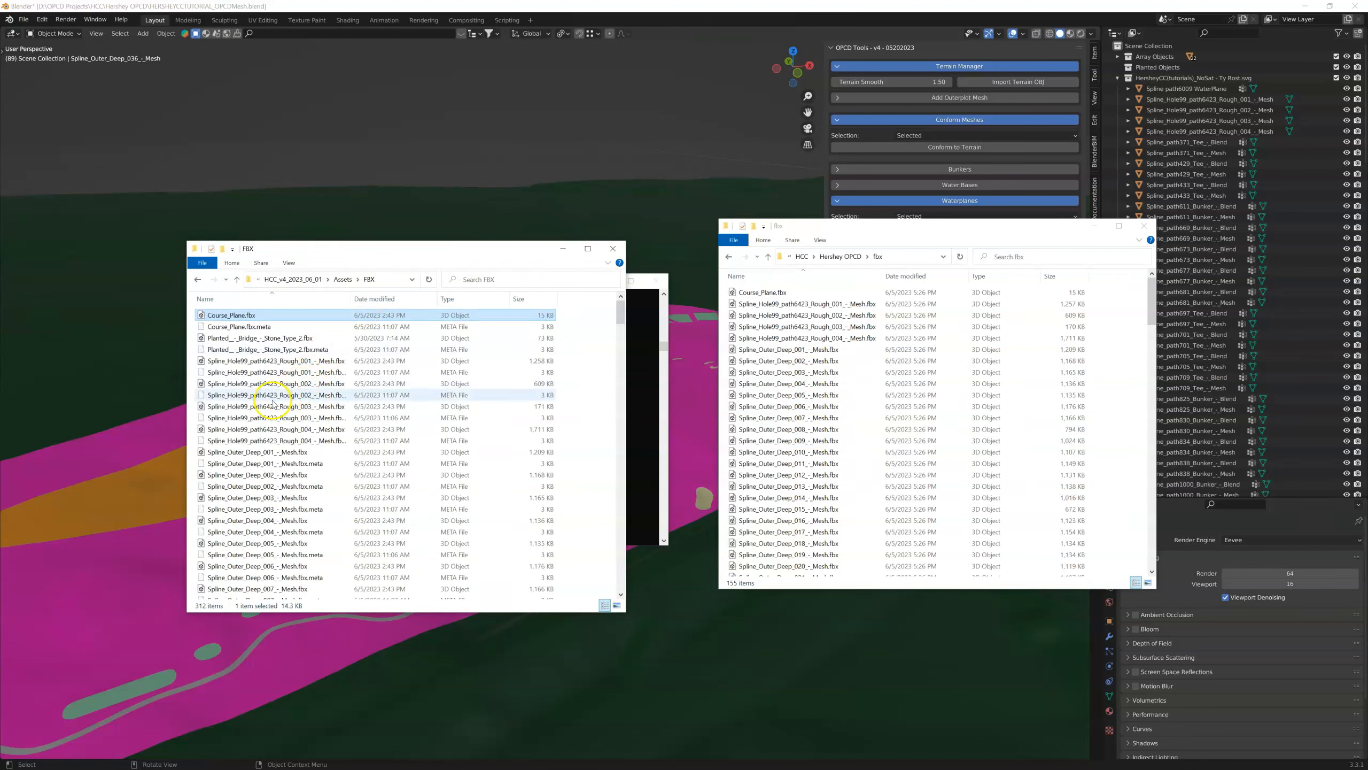
Trace the Unity project's folder path by going up to OPCD Projects and back through HCC, HCC_v4_2023_06_01 and Assets to FBX.
{"action": "left_click", "coordinate": [236, 279]}
{"action": "left_click", "coordinate": [236, 279]}
{"action": "left_click", "coordinate": [236, 279]}
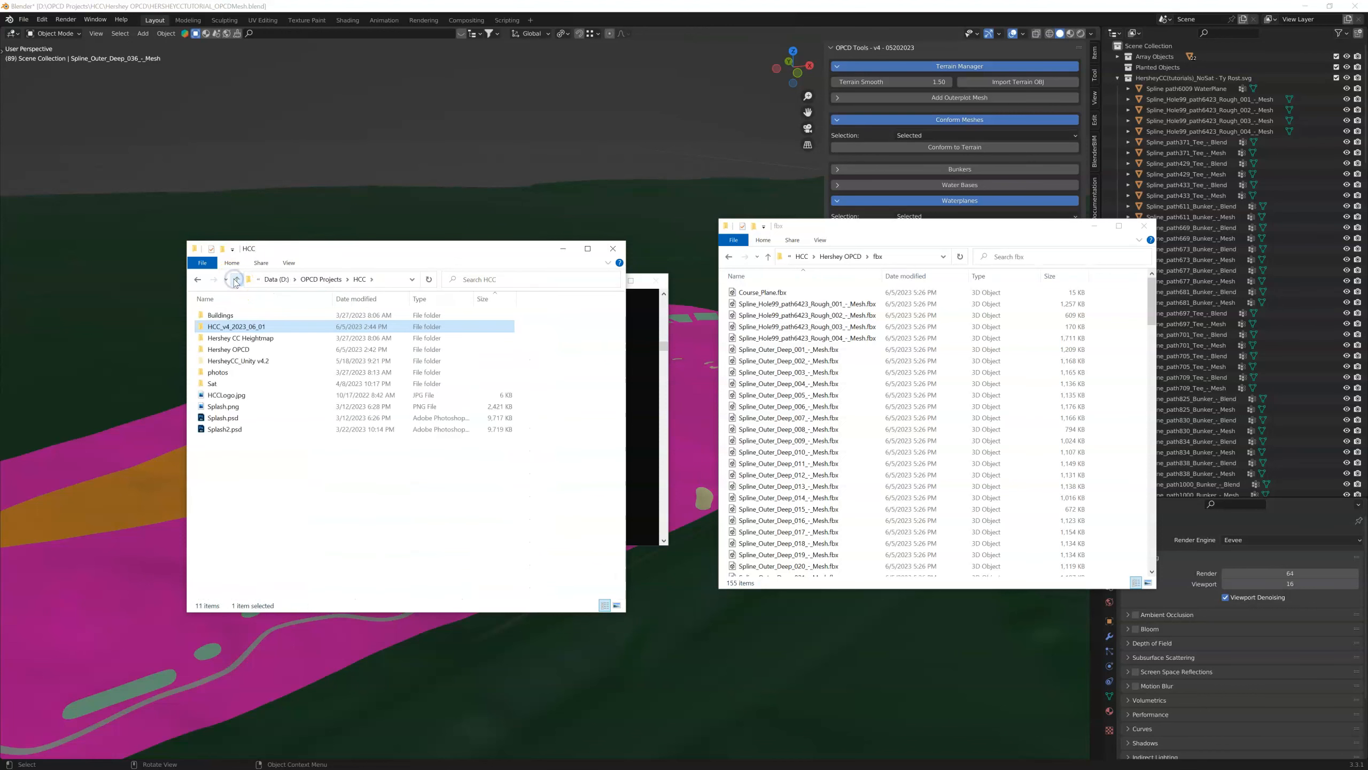
{"action": "left_click", "coordinate": [236, 279]}
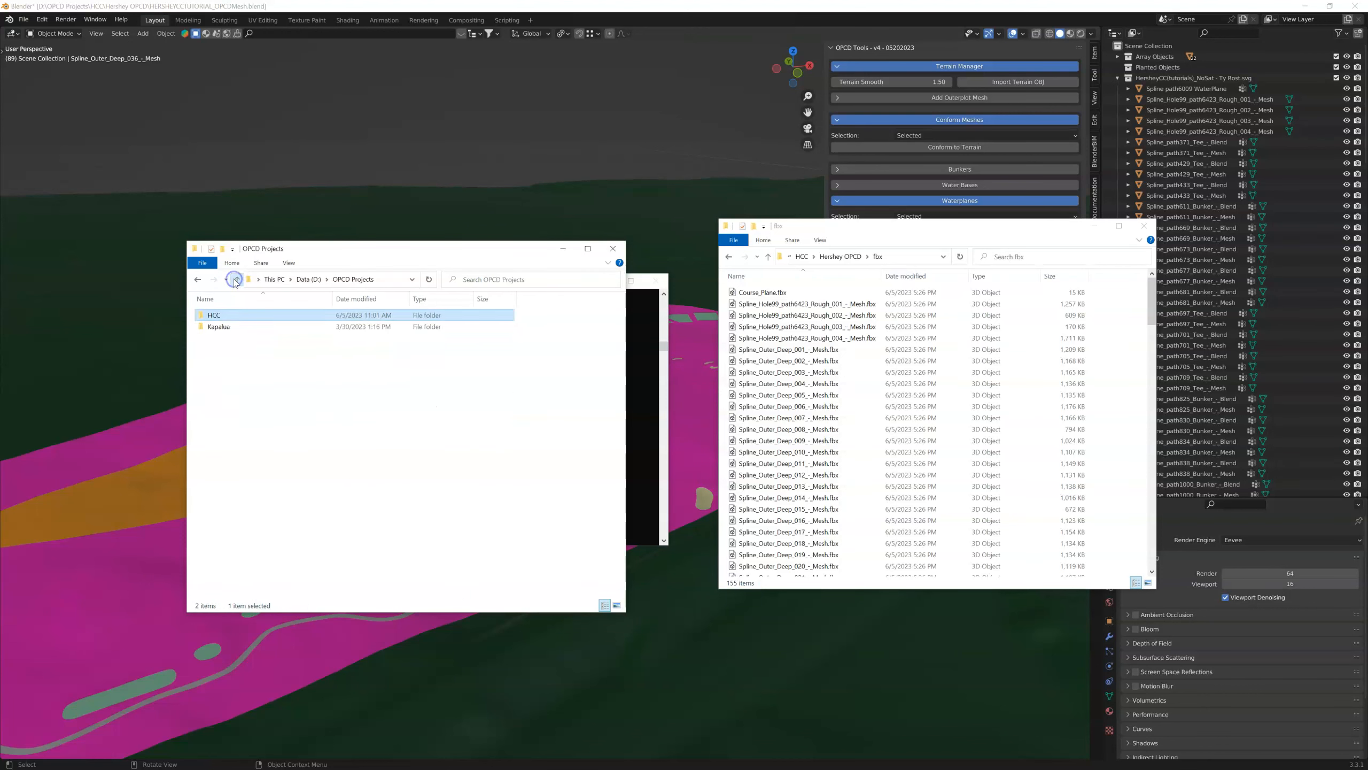
{"action": "double_click", "coordinate": [239, 317]}
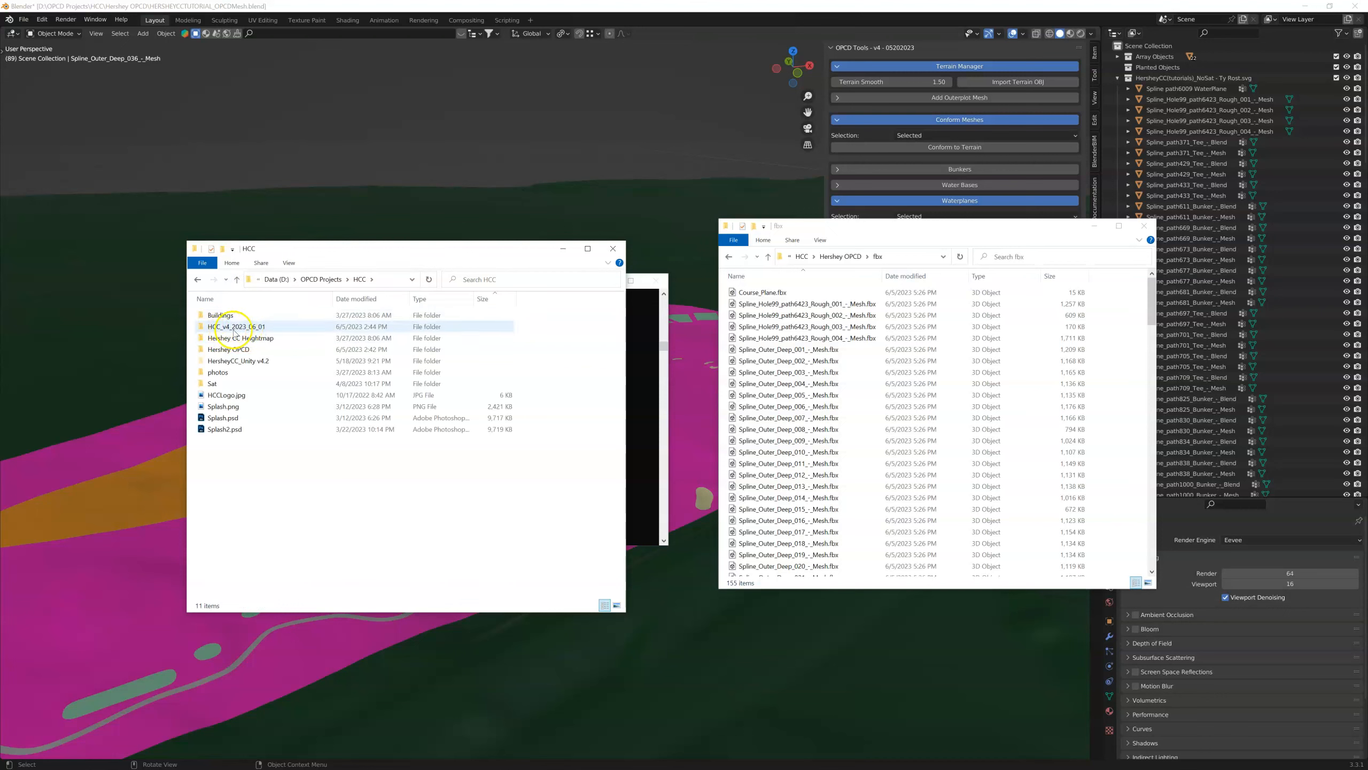
{"action": "double_click", "coordinate": [239, 327]}
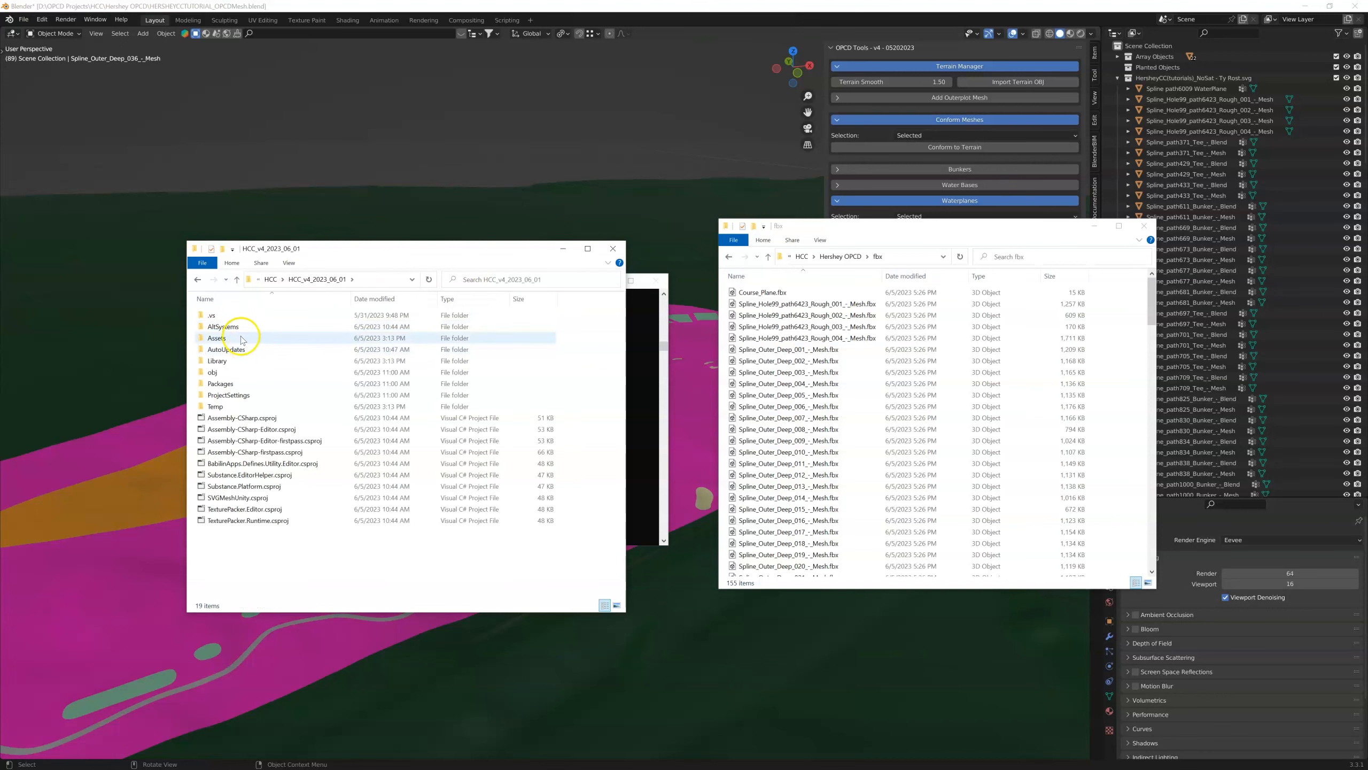
{"action": "double_click", "coordinate": [241, 339]}
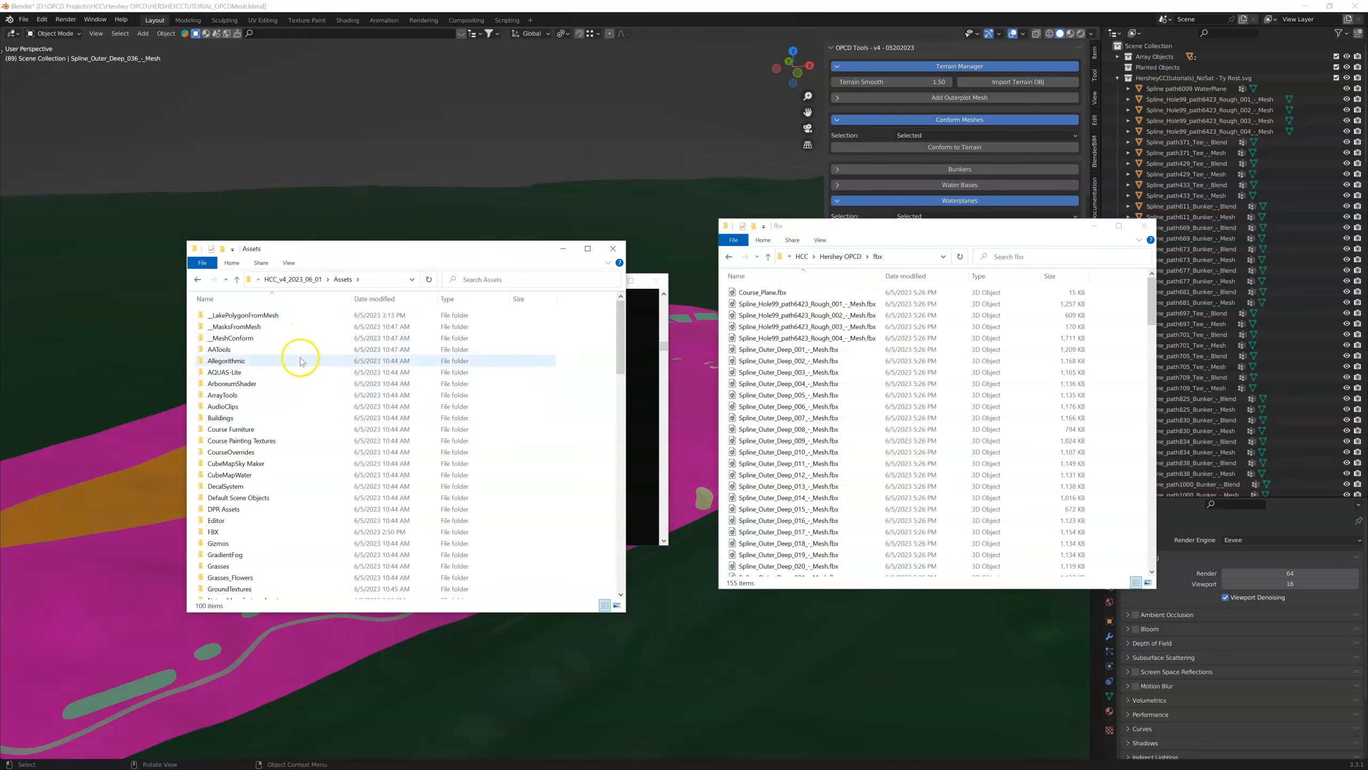
{"action": "scroll", "coordinate": [300, 362], "scroll_direction": "down", "scroll_amount": 4}
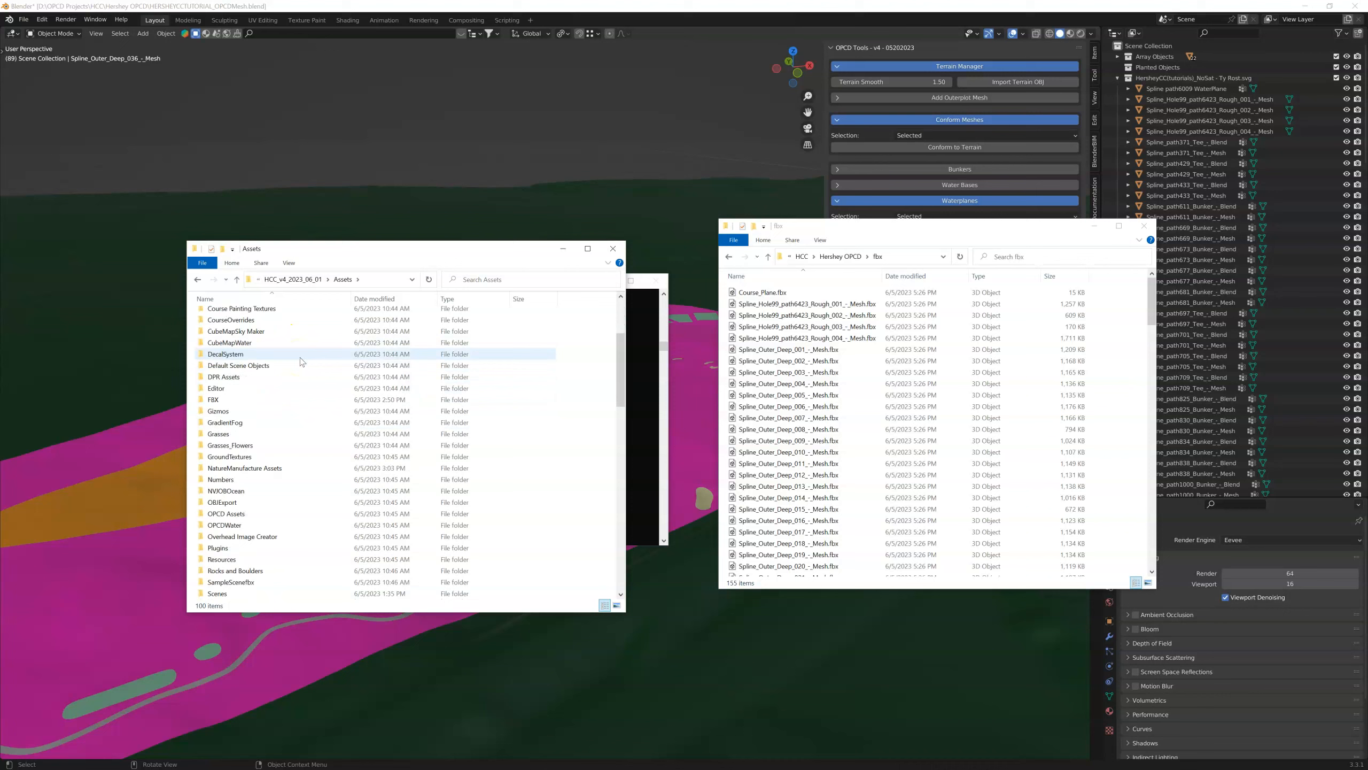
{"action": "double_click", "coordinate": [244, 399]}
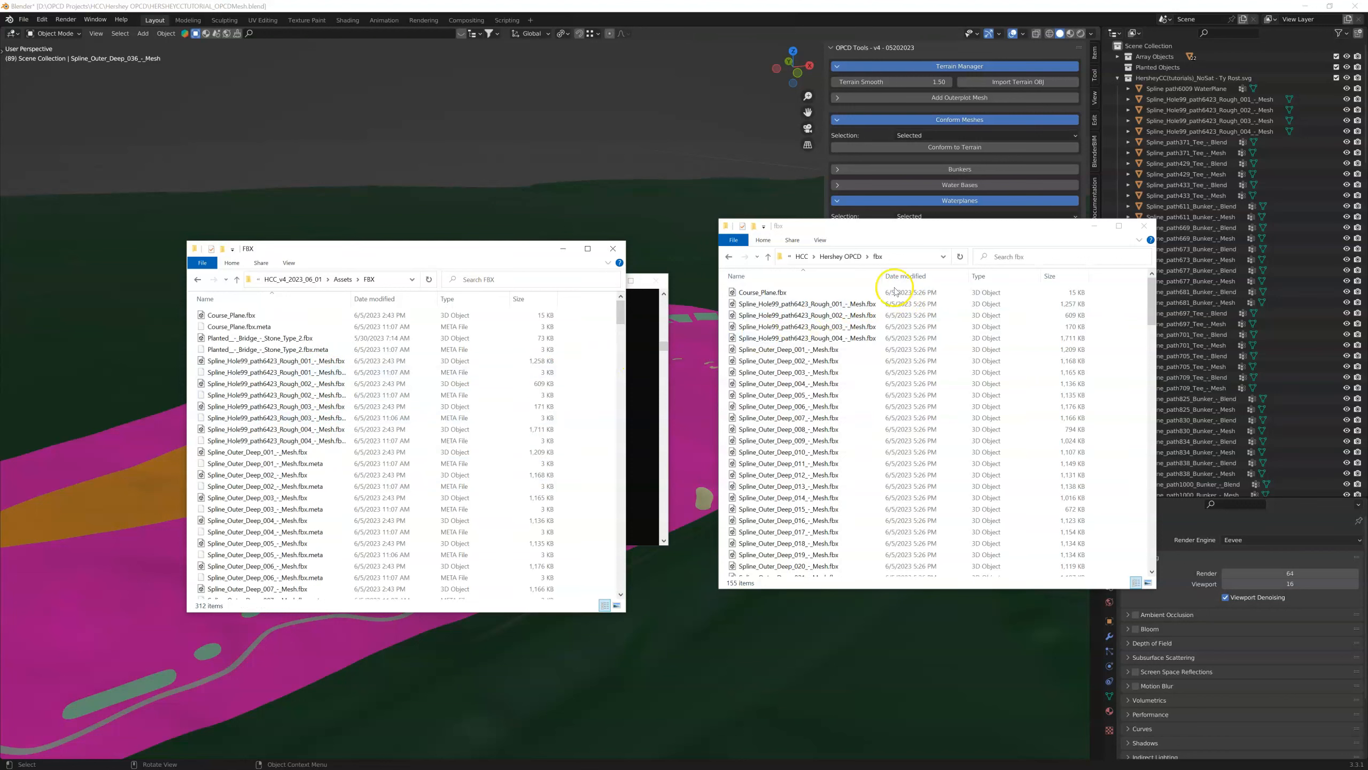
Copy all files from the Hershey OPCD fbx folder into the Unity project's Assets\FBX folder, replacing the existing files.
{"action": "left_click", "coordinate": [756, 350]}
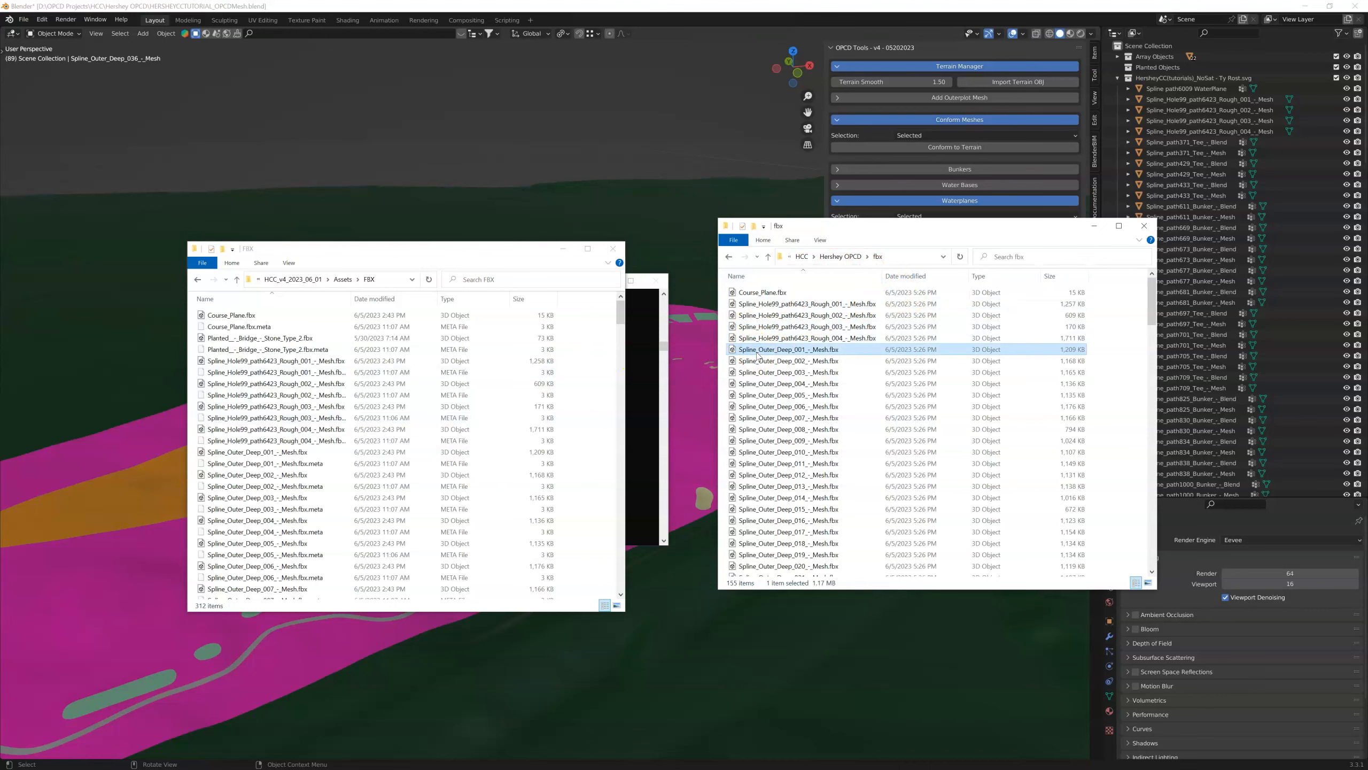
{"action": "key", "text": "ctrl+a"}
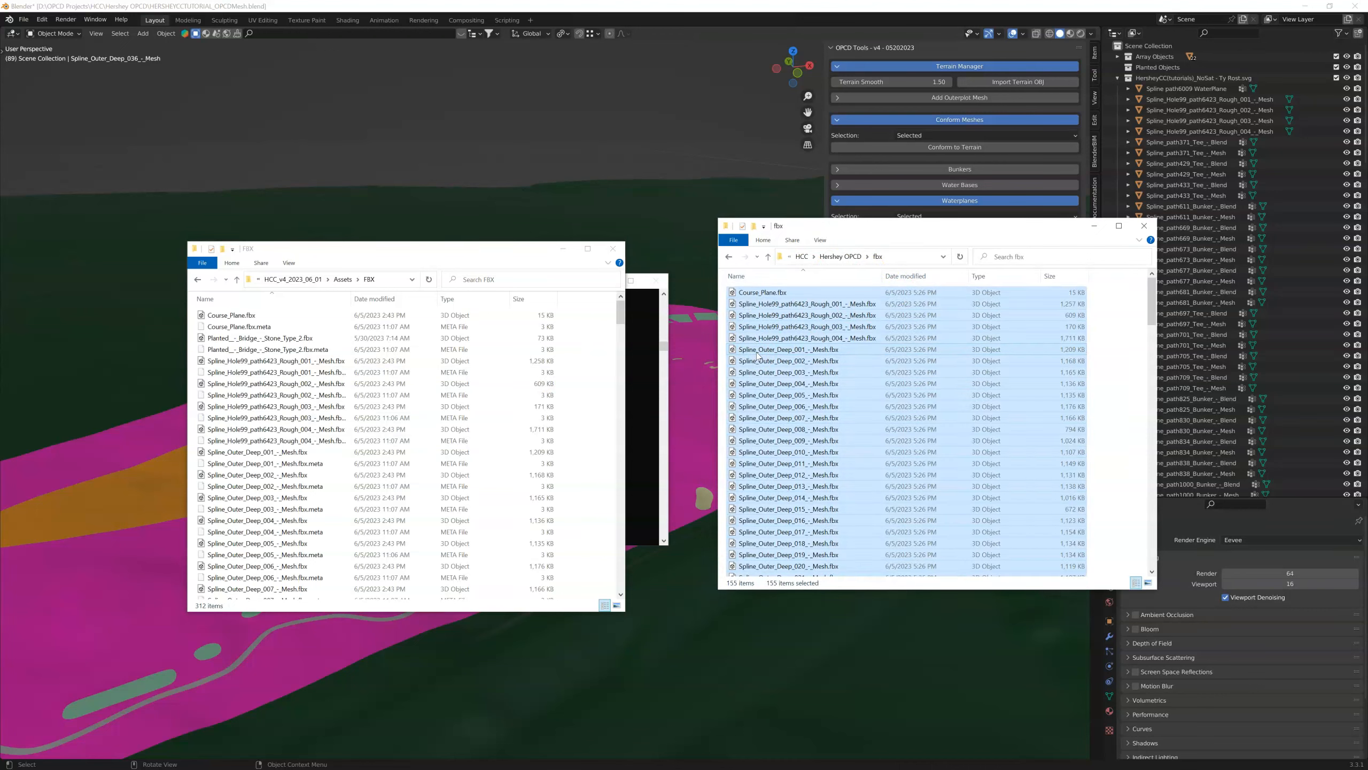
{"action": "left_click", "coordinate": [453, 260]}
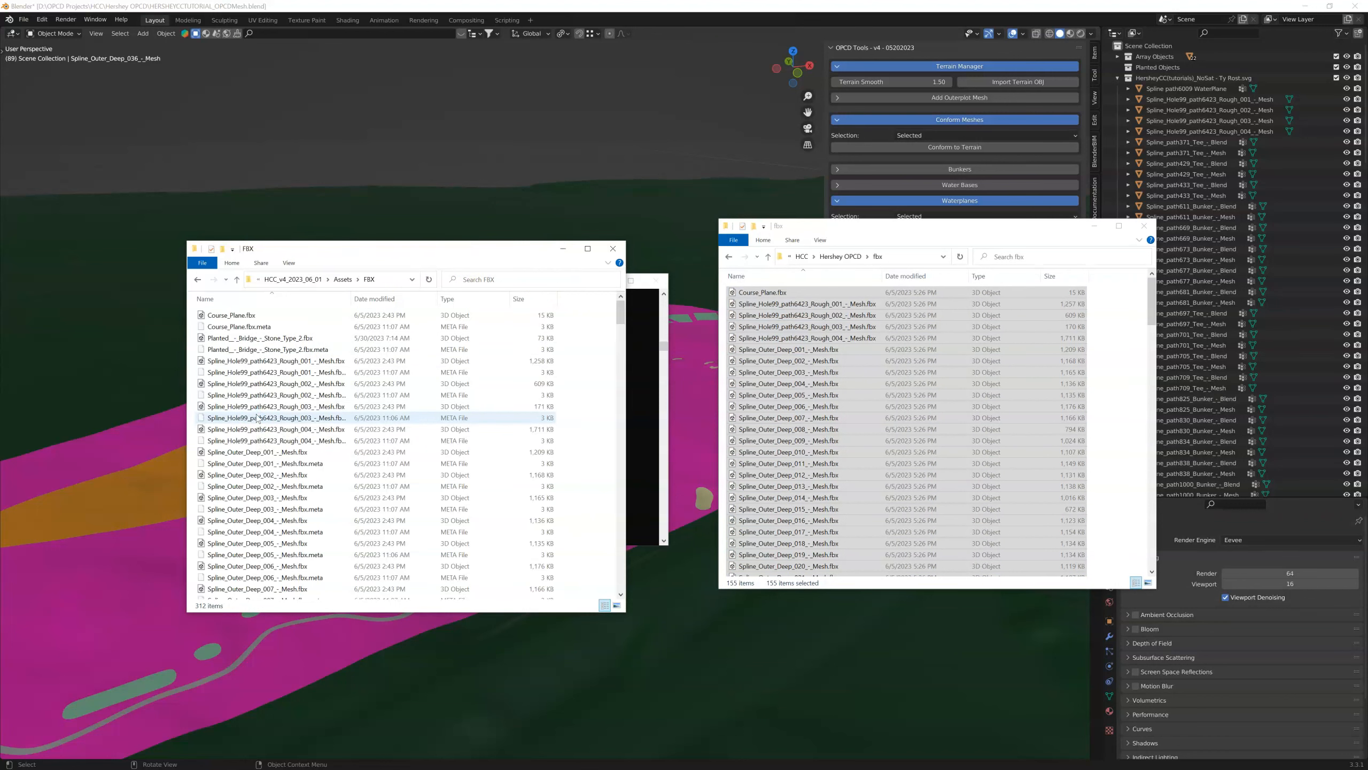
{"action": "key", "text": "ctrl+v"}
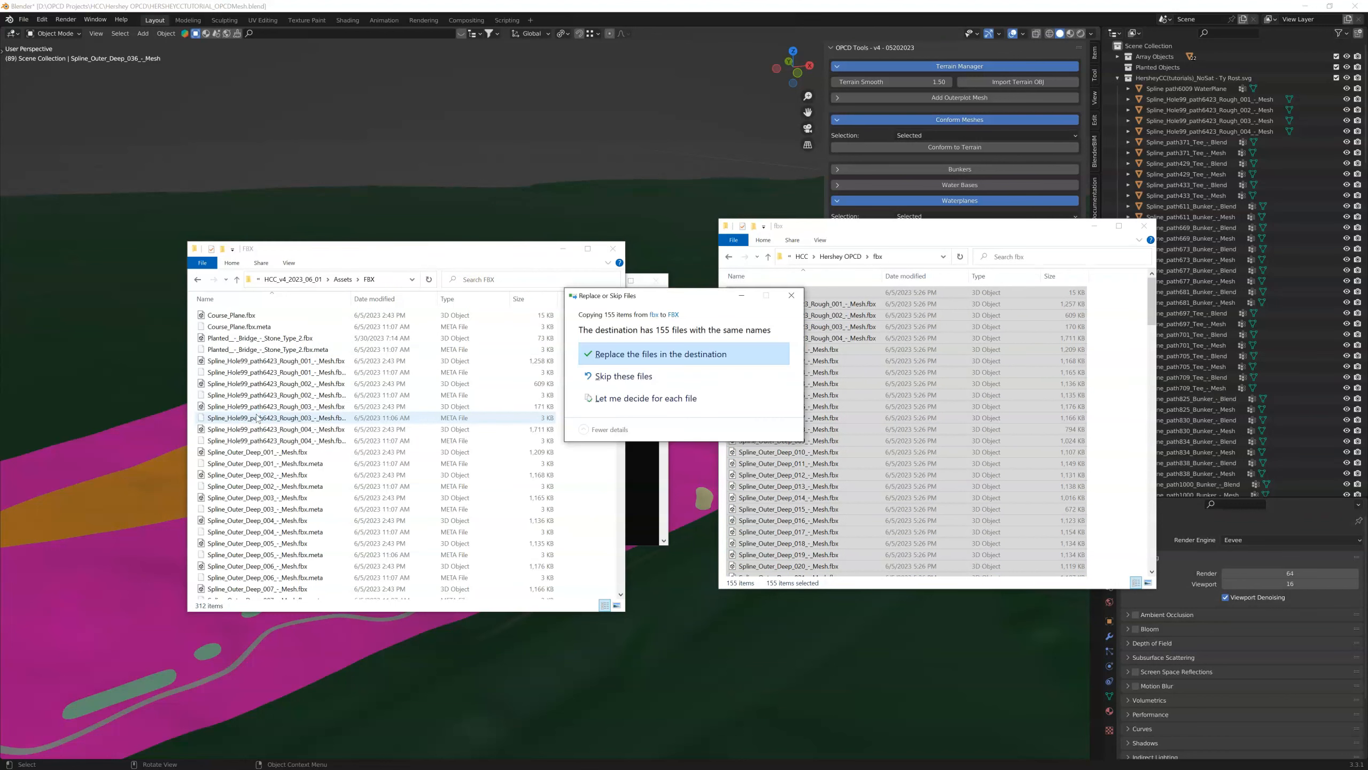
{"action": "left_click", "coordinate": [646, 354]}
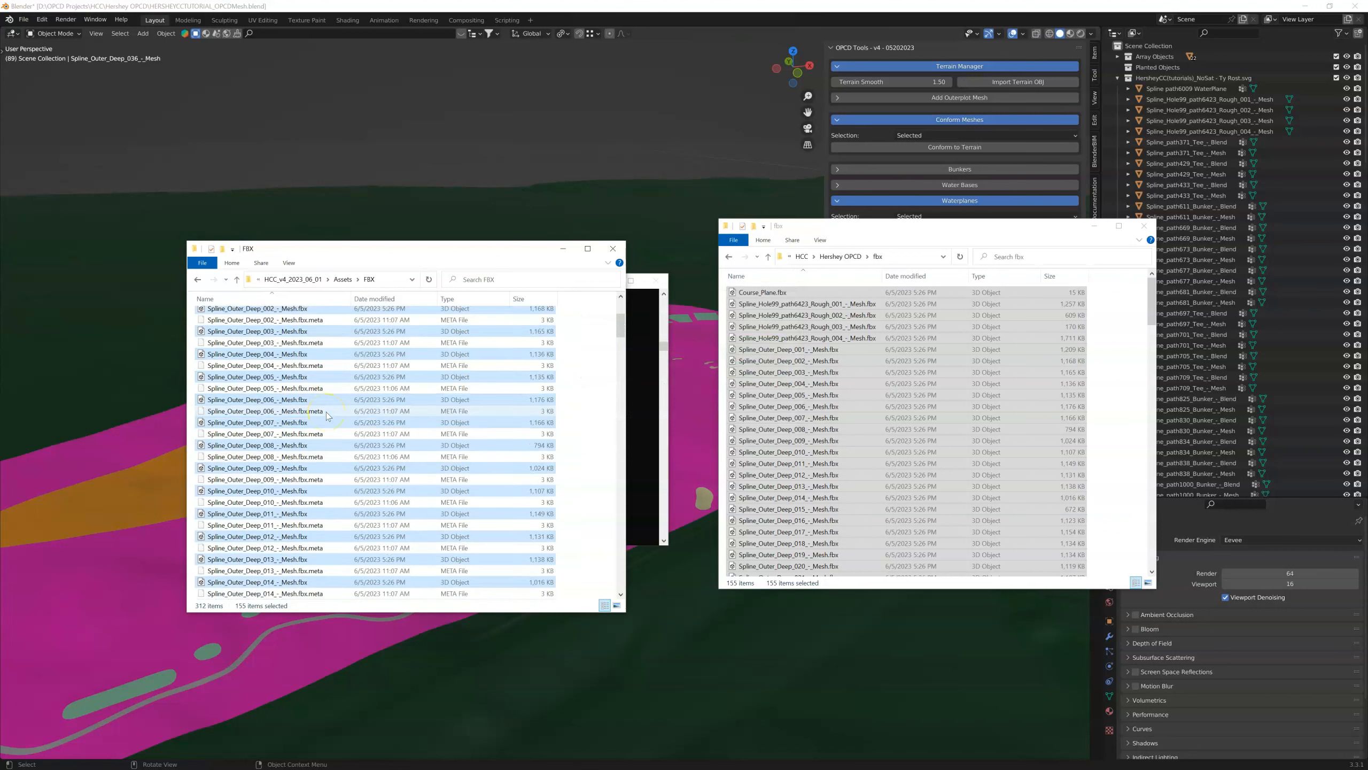
Sort the Unity project's FBX folder by date modified and check the dates of the replaced .fbx files.
{"action": "left_click", "coordinate": [385, 301]}
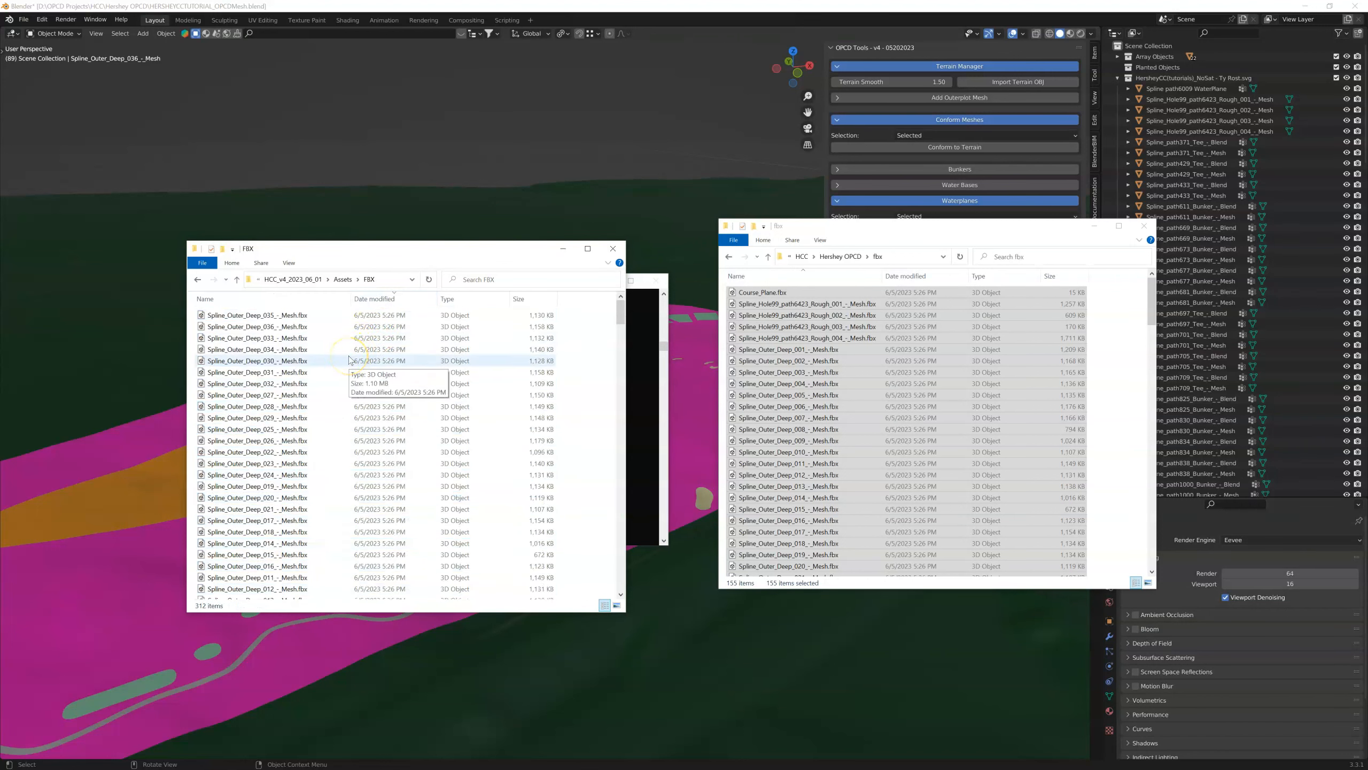
{"action": "left_click", "coordinate": [379, 399]}
{"action": "scroll", "coordinate": [378, 399], "scroll_direction": "down", "scroll_amount": 20}
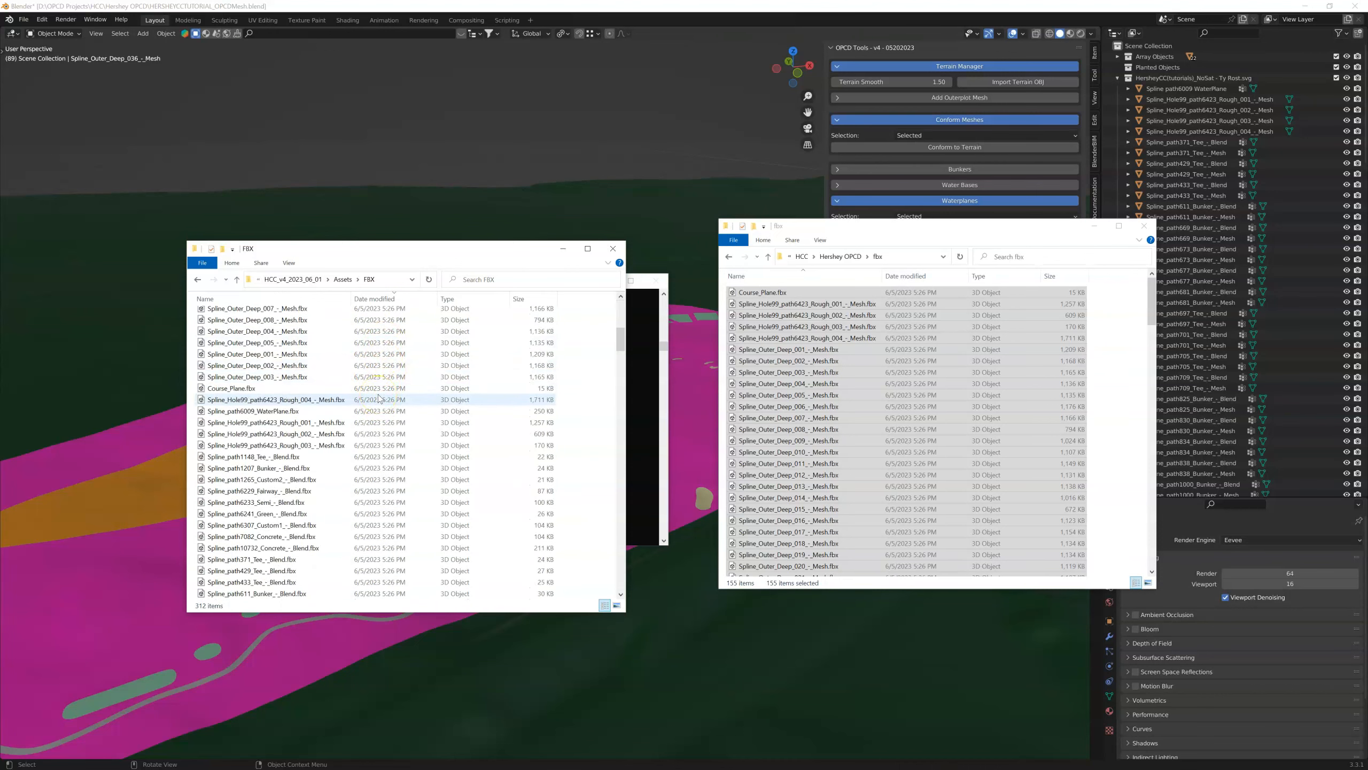
{"action": "scroll", "coordinate": [379, 399], "scroll_direction": "down", "scroll_amount": 20}
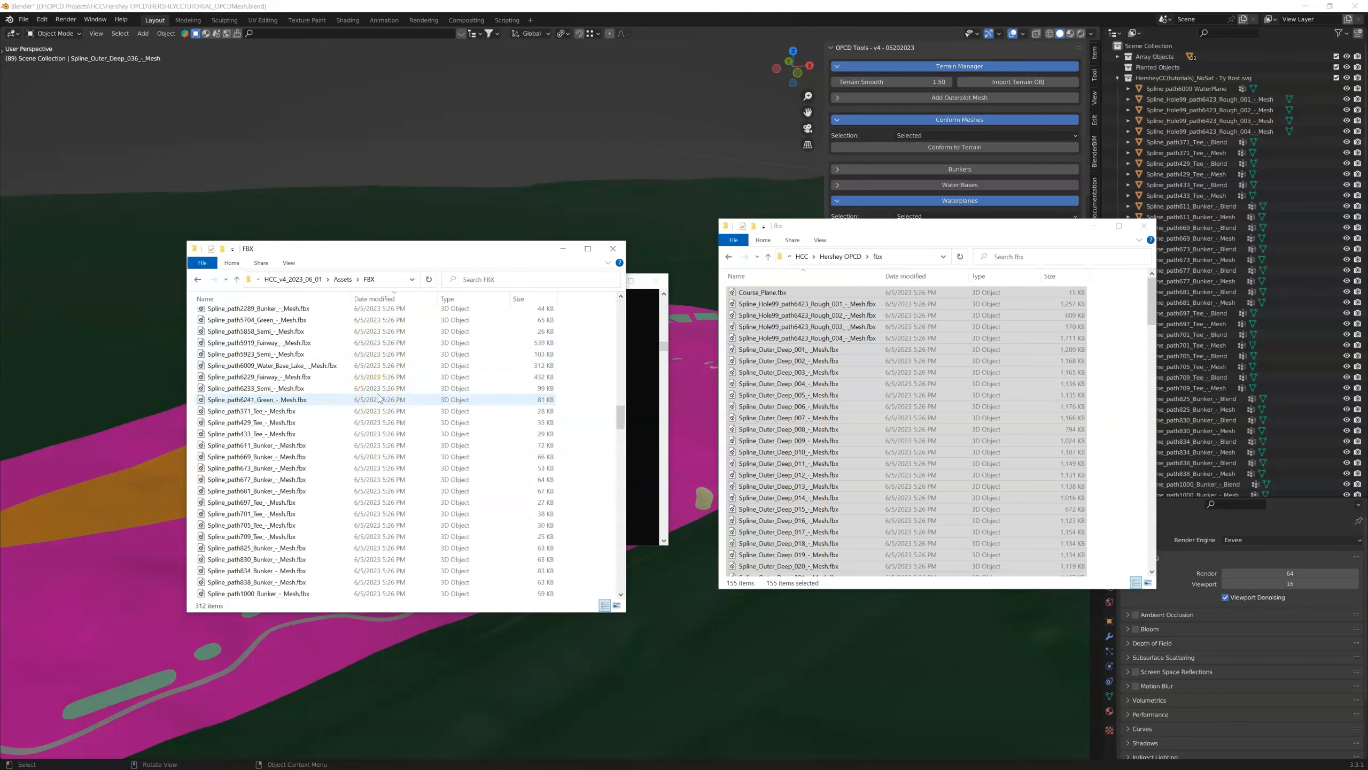
{"action": "scroll", "coordinate": [379, 398], "scroll_direction": "up", "scroll_amount": 2}
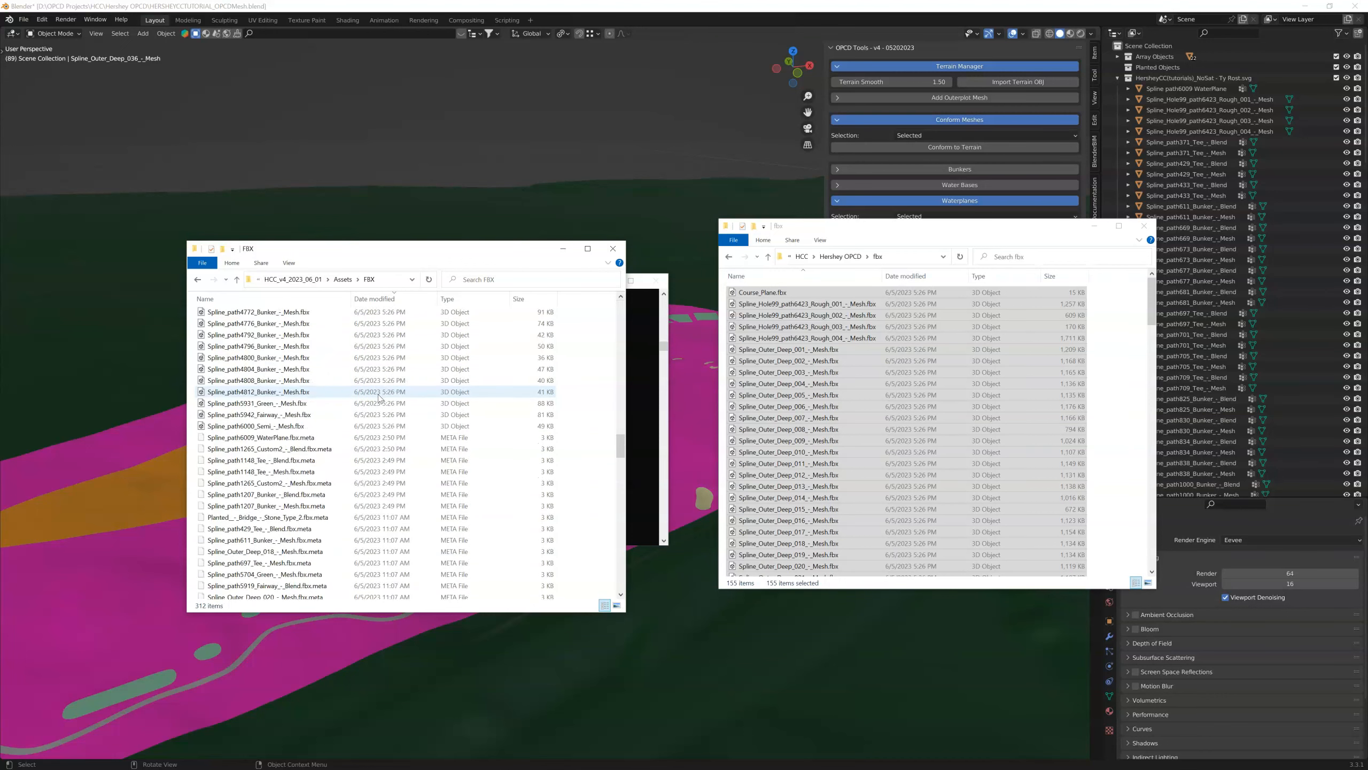
{"action": "left_click", "coordinate": [286, 426]}
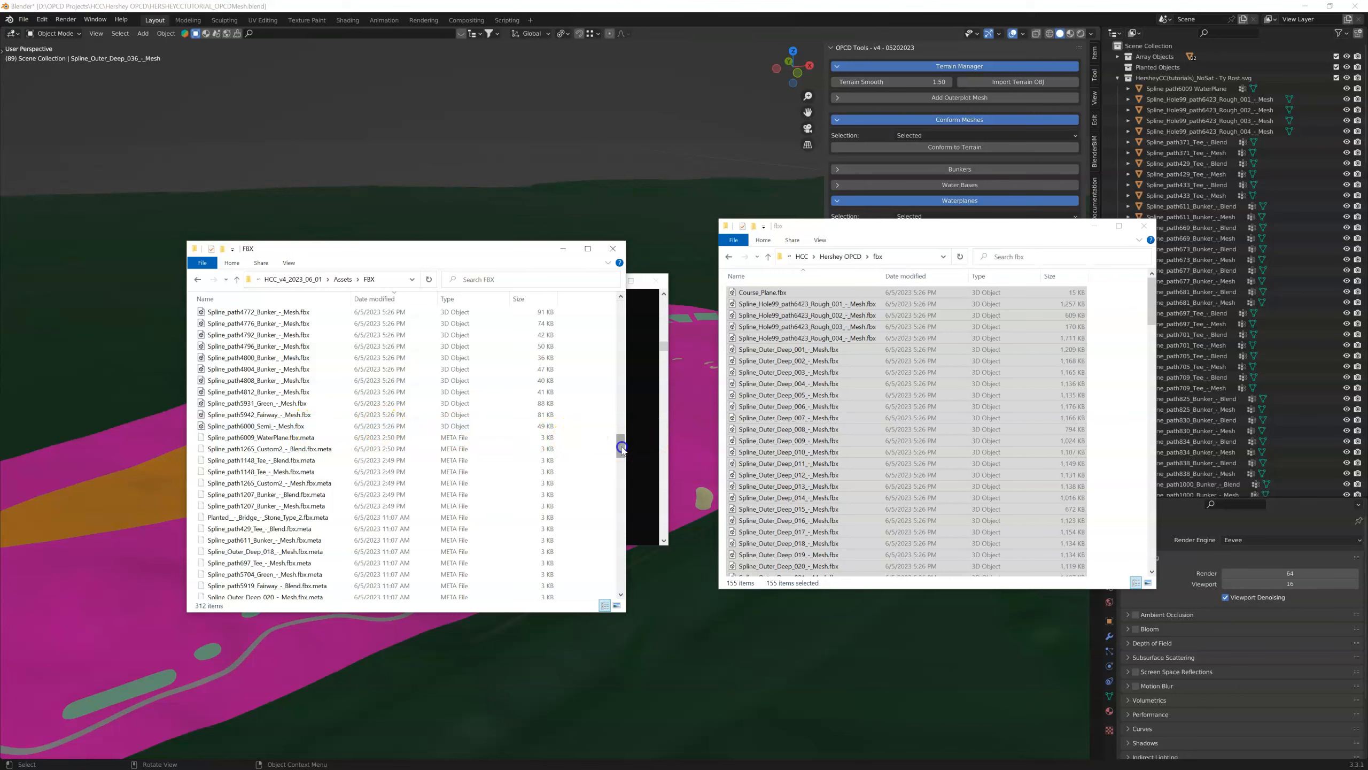
{"action": "left_click_drag", "start_coordinate": [622, 447], "coordinate": [621, 445]}
{"action": "left_click", "coordinate": [396, 458]}
{"action": "left_click", "coordinate": [346, 455]}
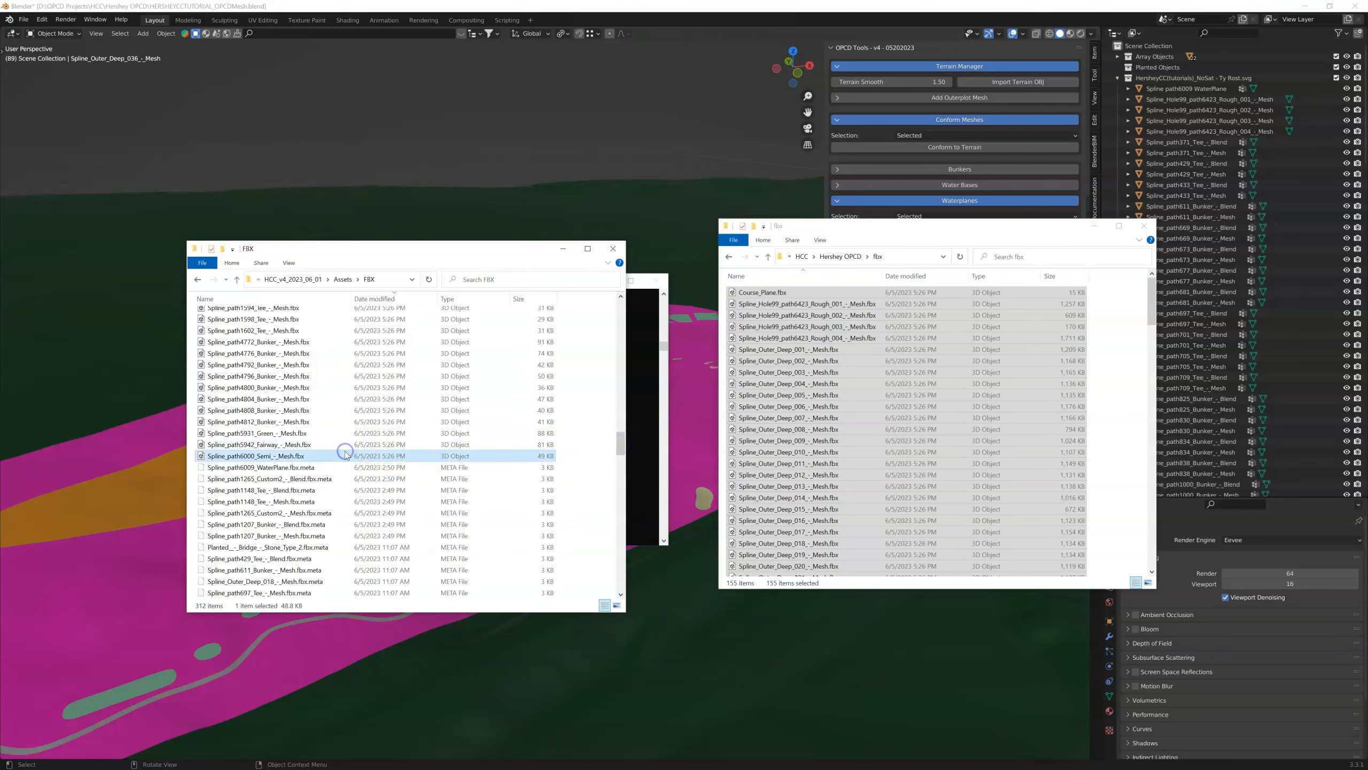
{"action": "left_click_drag", "start_coordinate": [620, 446], "coordinate": [628, 301]}
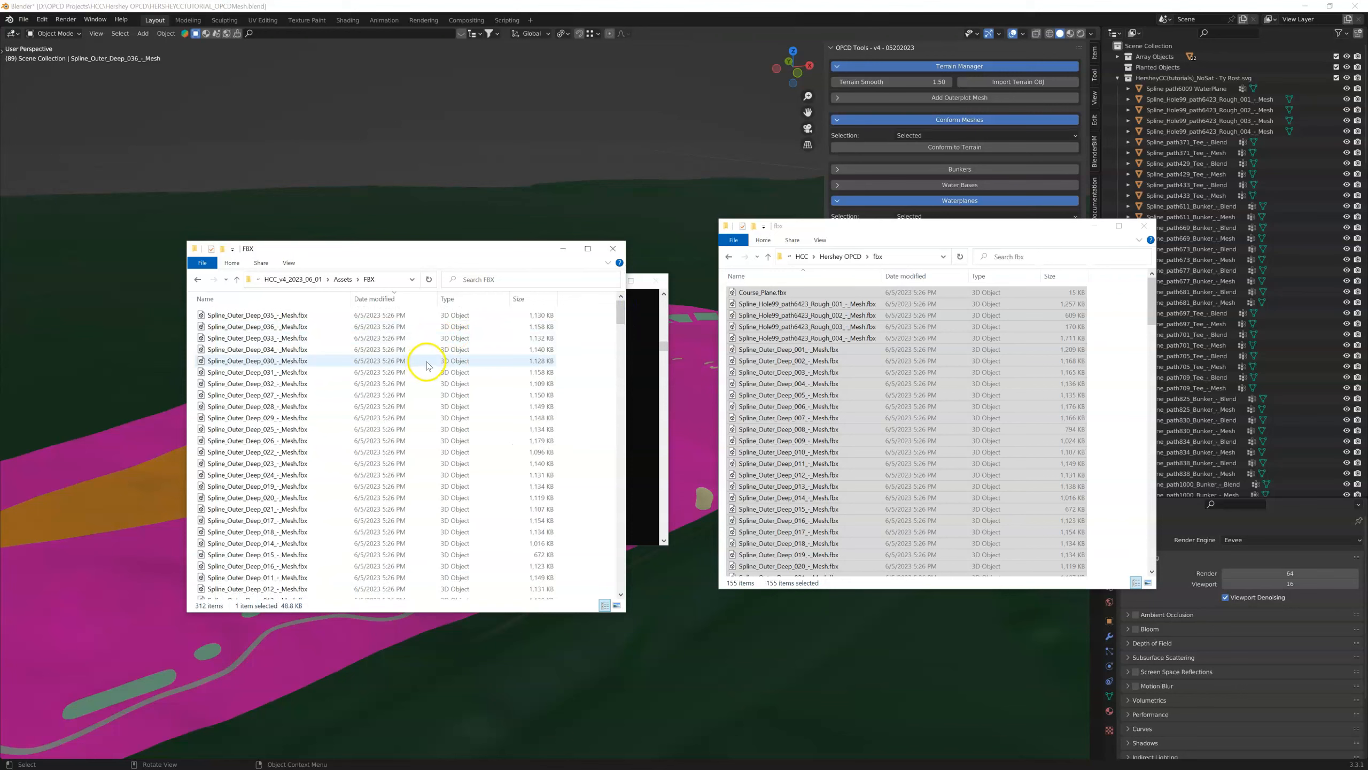
Switch to Unity, let the replaced meshes reimport, and disable the Terrain(Inner) object.
{"action": "left_click_drag", "start_coordinate": [440, 252], "coordinate": [427, 216]}
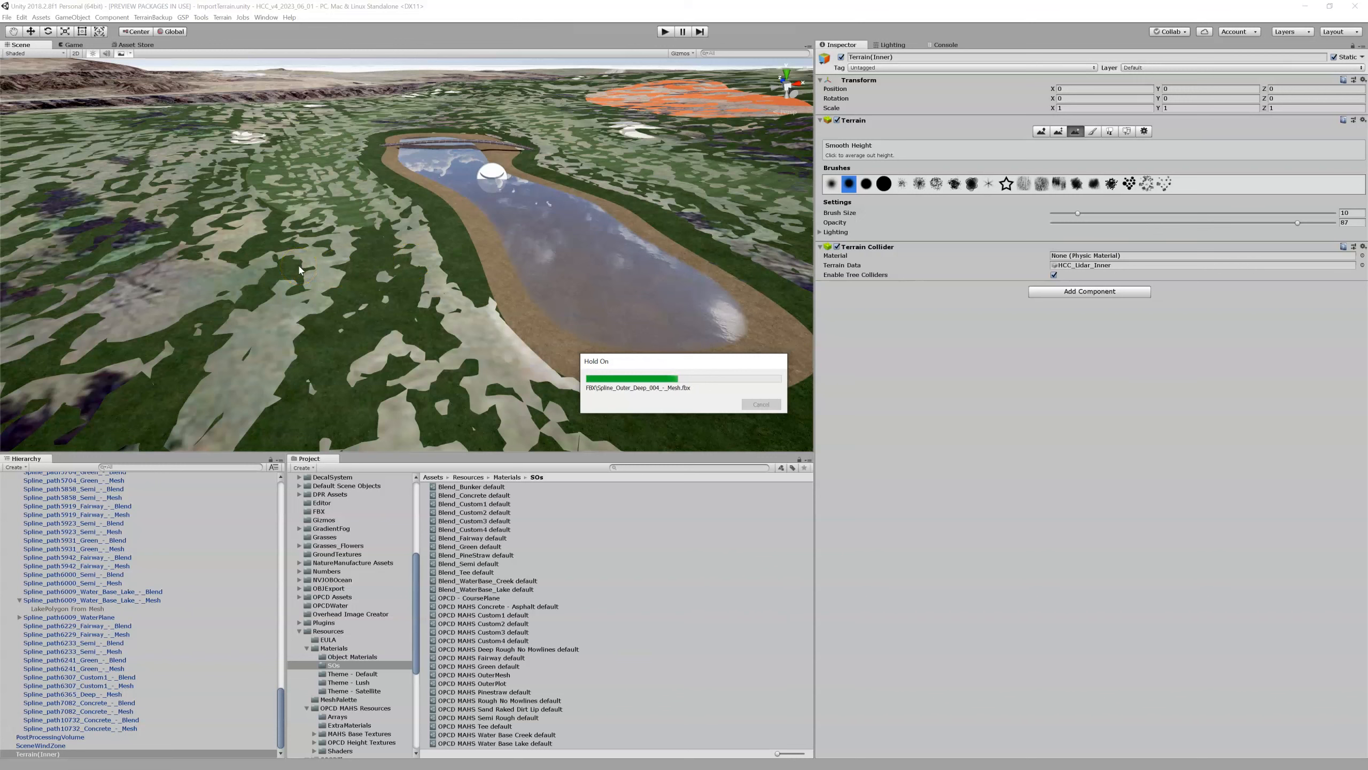
{"action": "left_click", "coordinate": [587, 329]}
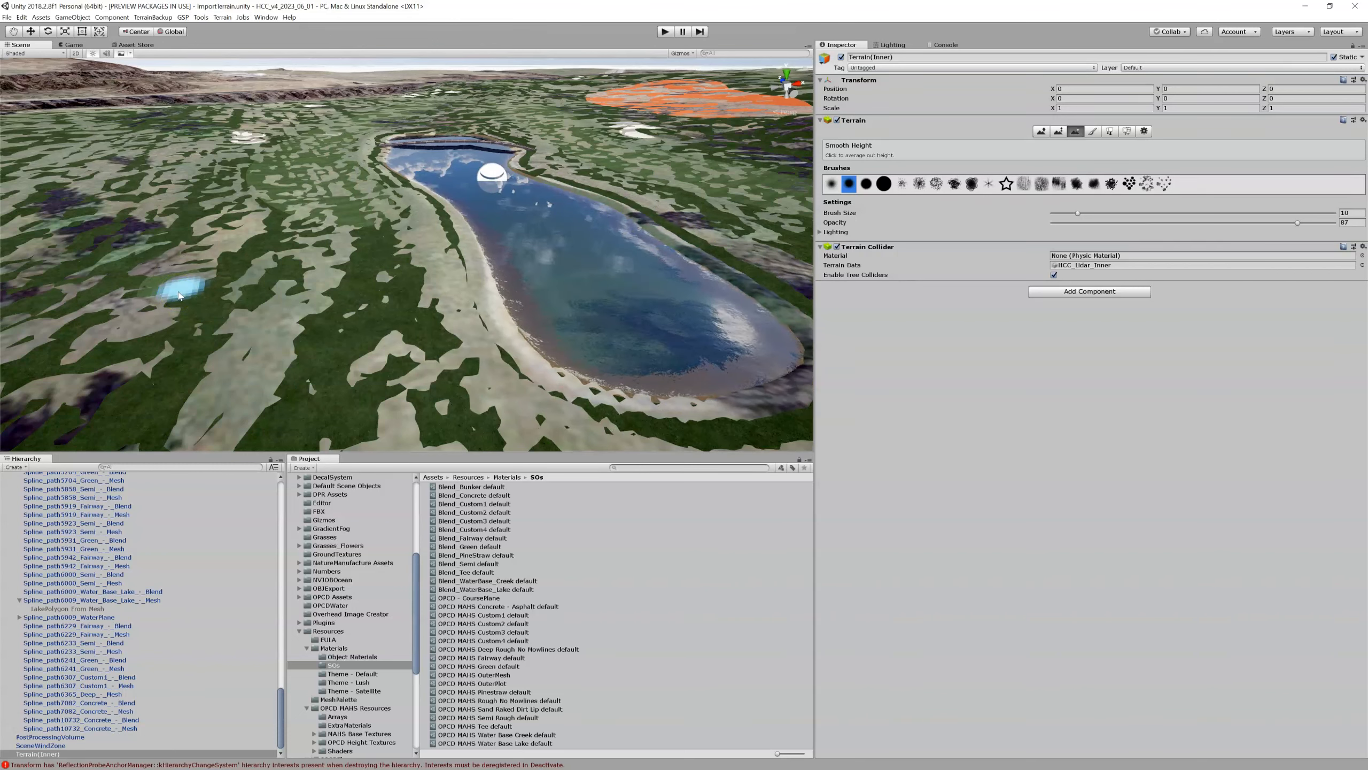
{"action": "left_click", "coordinate": [185, 313]}
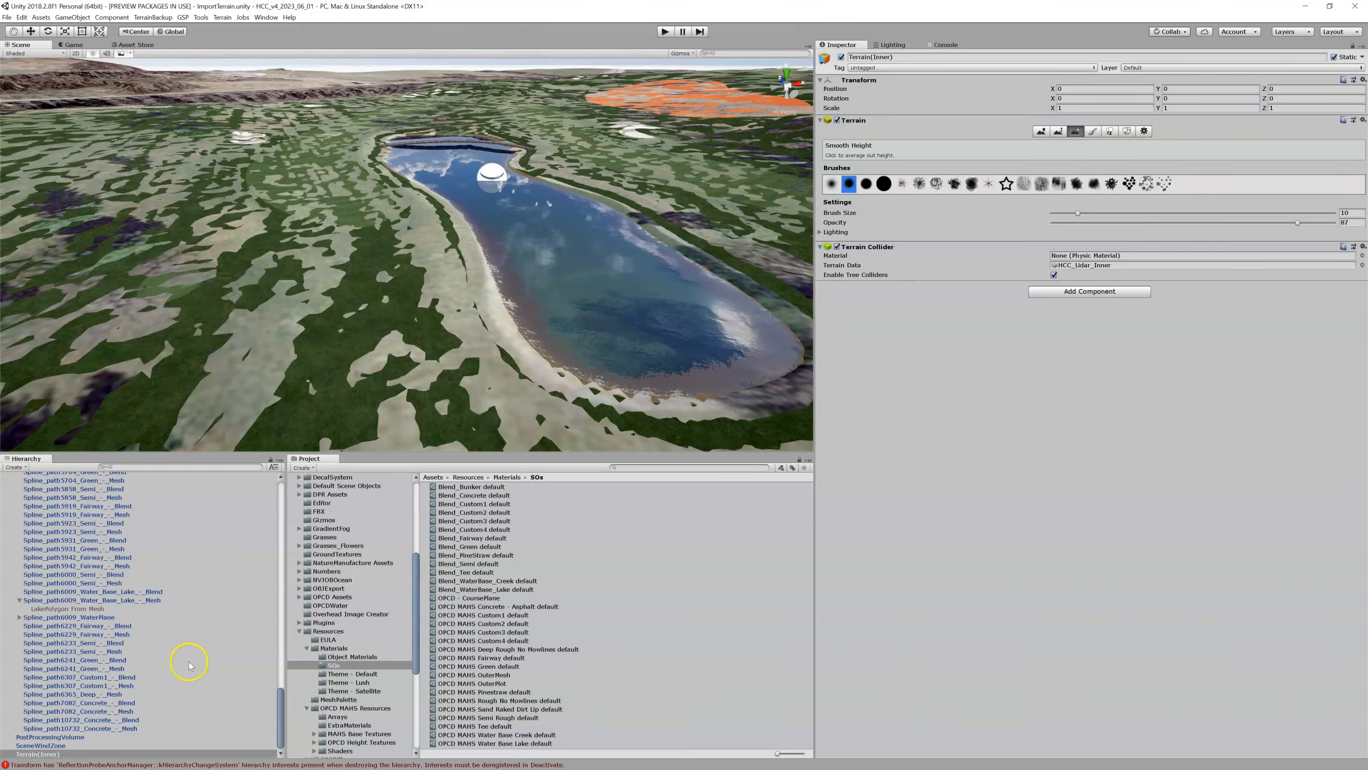
{"action": "left_click", "coordinate": [116, 753]}
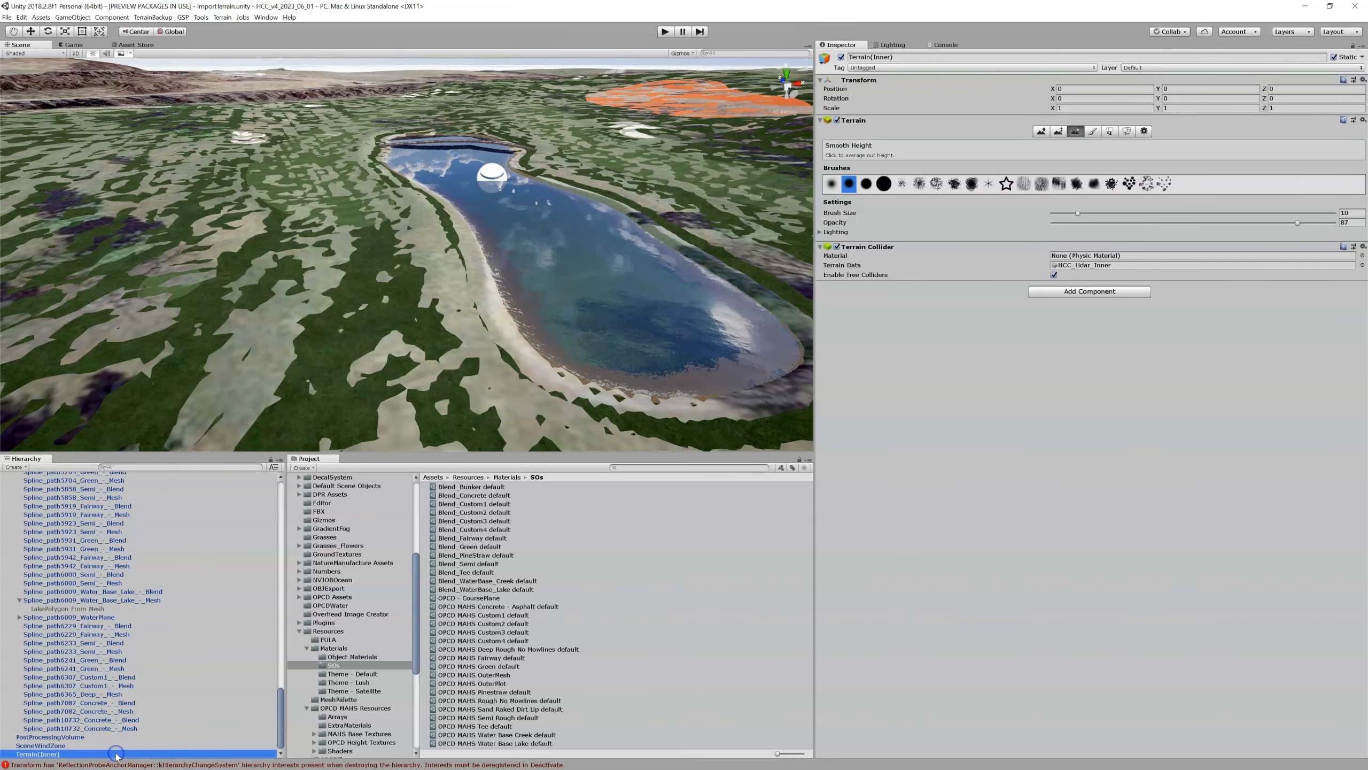
{"action": "left_click", "coordinate": [841, 57]}
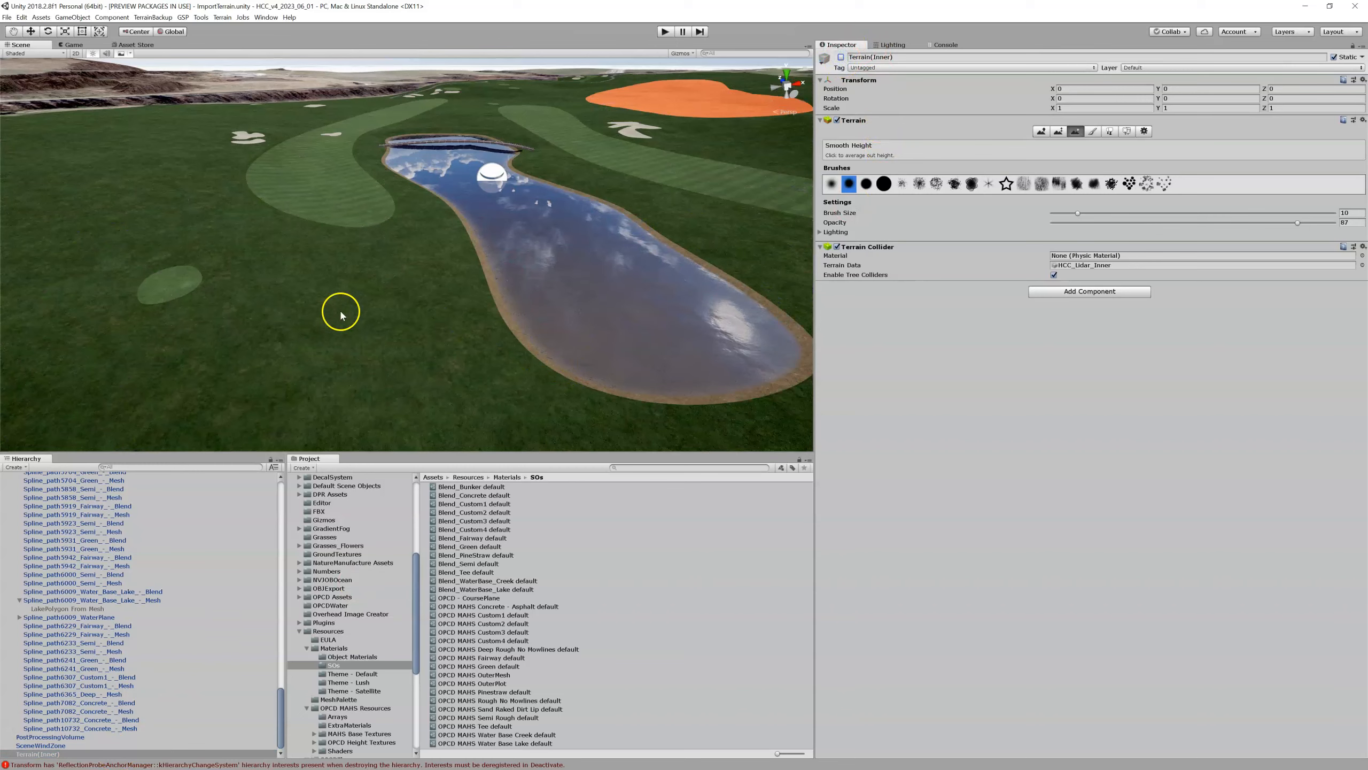
Examine the reimported course meshes around the green, the fairway and the pond.
{"action": "right_click_drag", "start_coordinate": [318, 309], "coordinate": [360, 260]}
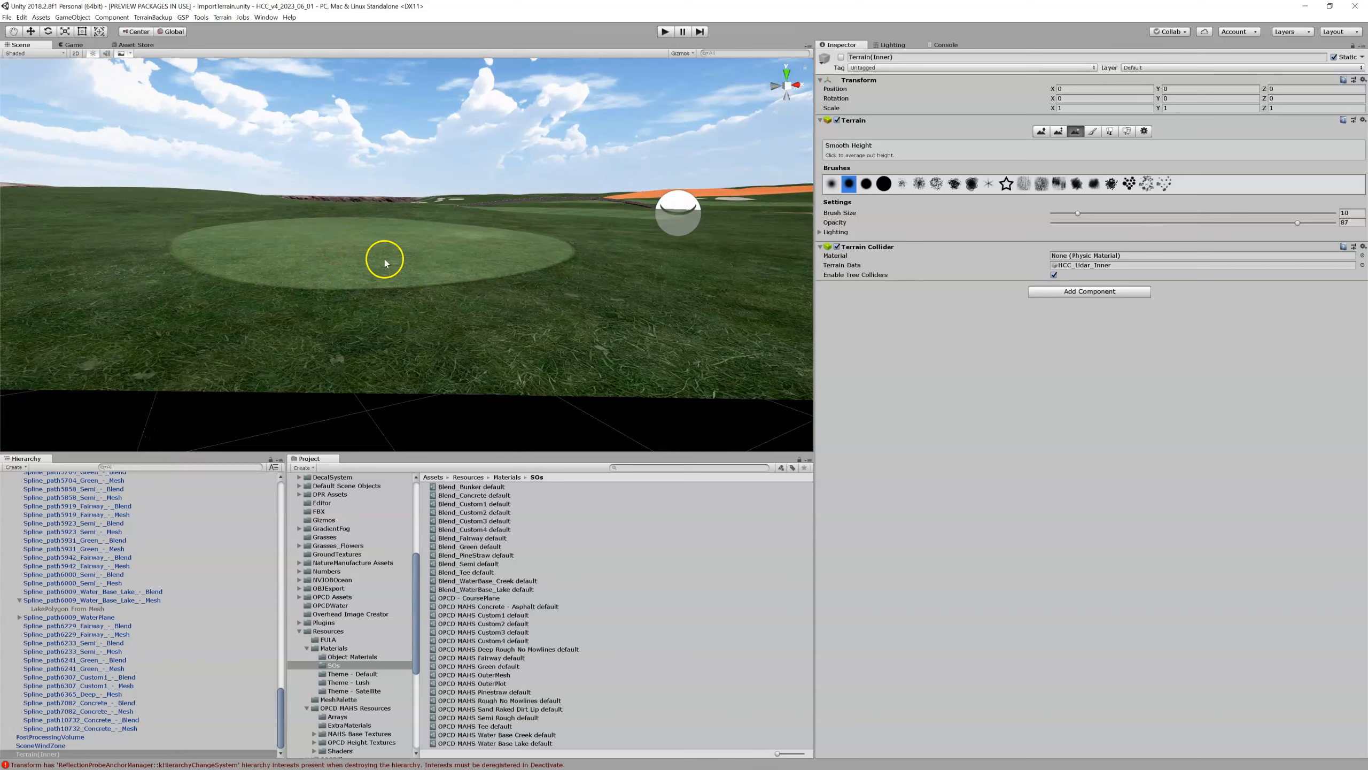
{"action": "right_click_drag", "start_coordinate": [388, 255], "coordinate": [545, 238]}
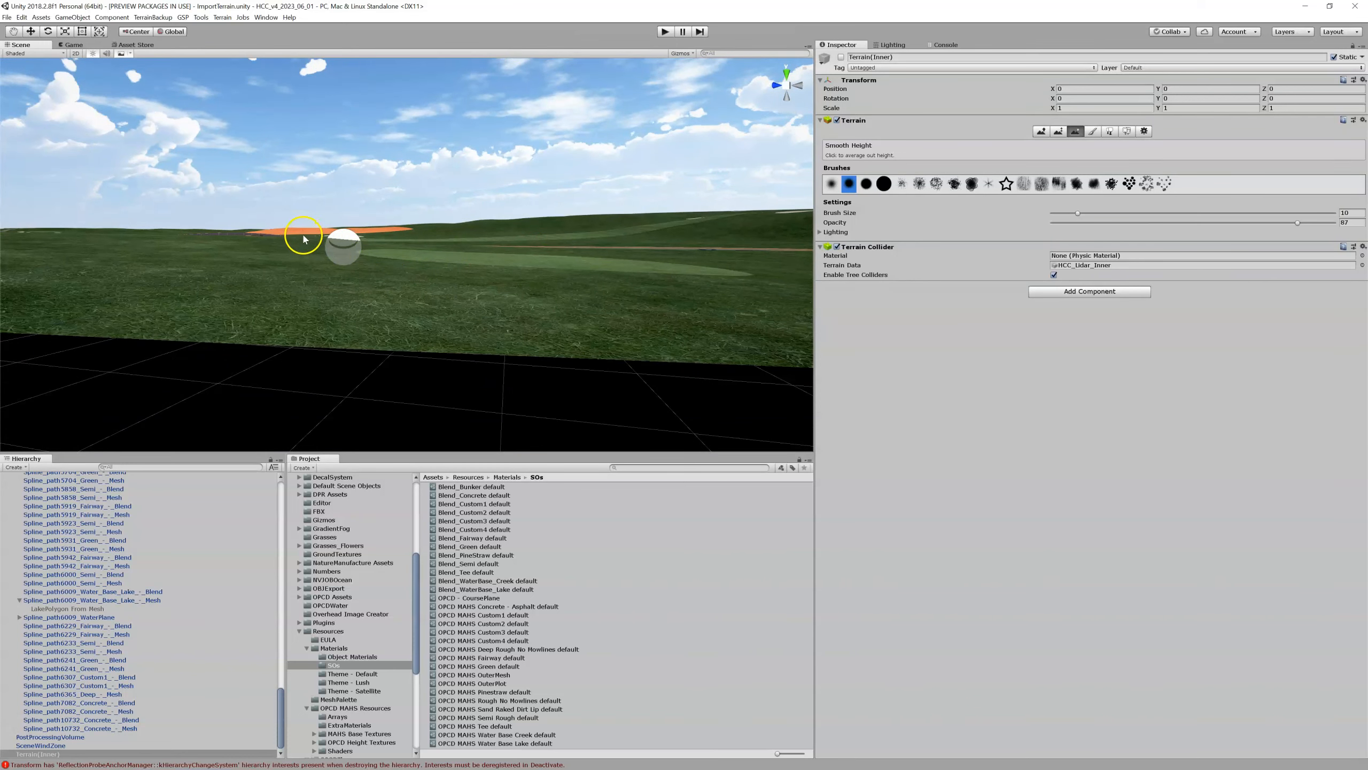
{"action": "right_click_drag", "start_coordinate": [593, 273], "coordinate": [434, 327]}
{"action": "key", "text": "w"}
{"action": "key", "text": "s"}
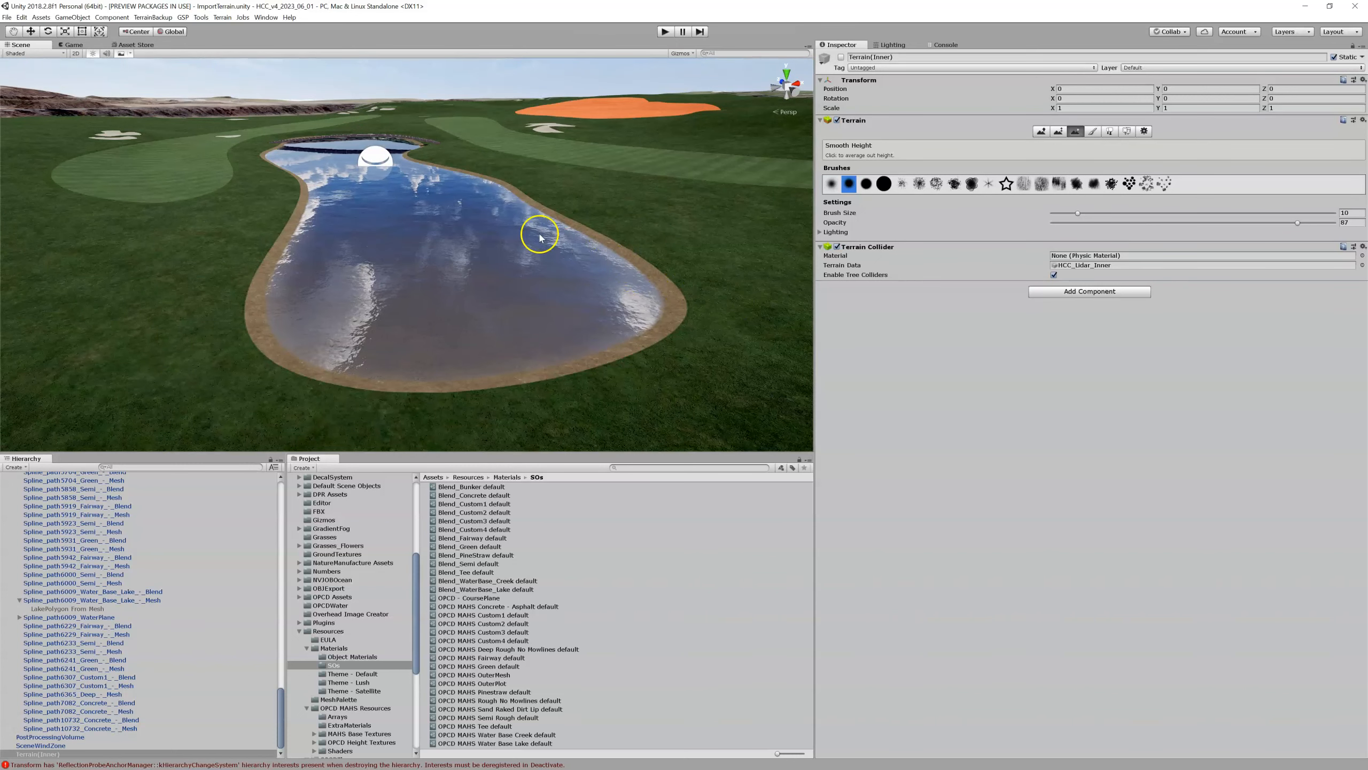
{"action": "left_click", "coordinate": [380, 238]}
{"action": "left_click", "coordinate": [398, 271]}
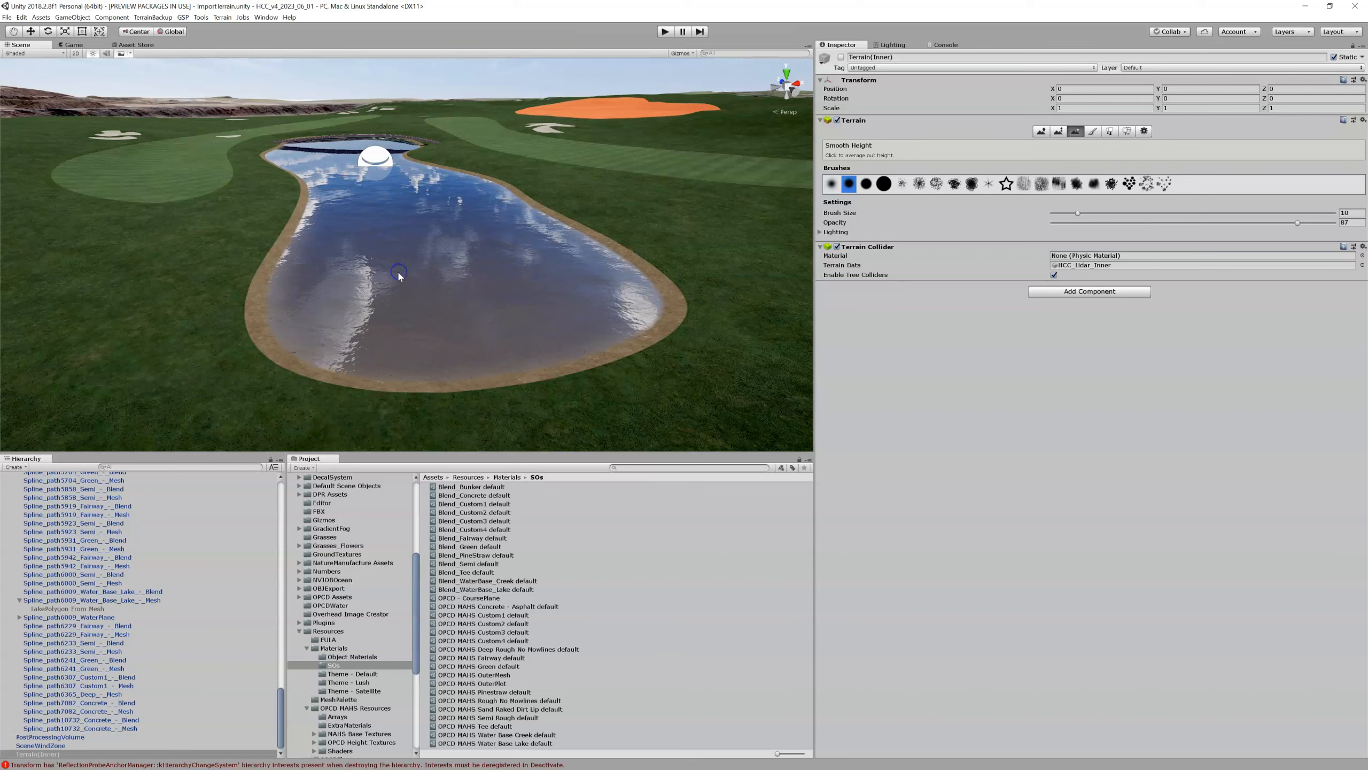
Select the pond's Spline_path6009_WaterPlane and raise it with the Move tool to Y 0.1.
{"action": "left_click", "coordinate": [111, 599]}
{"action": "left_click", "coordinate": [409, 285]}
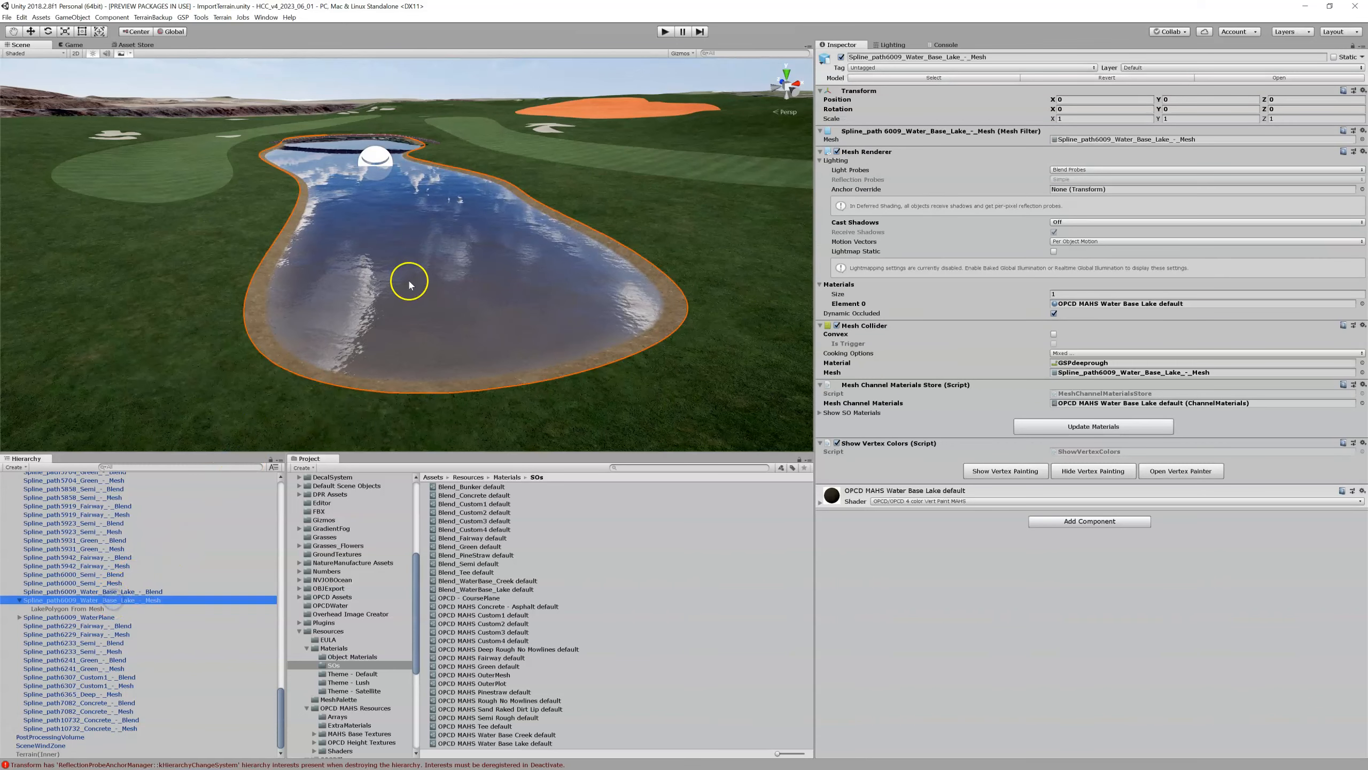
{"action": "left_click", "coordinate": [409, 281]}
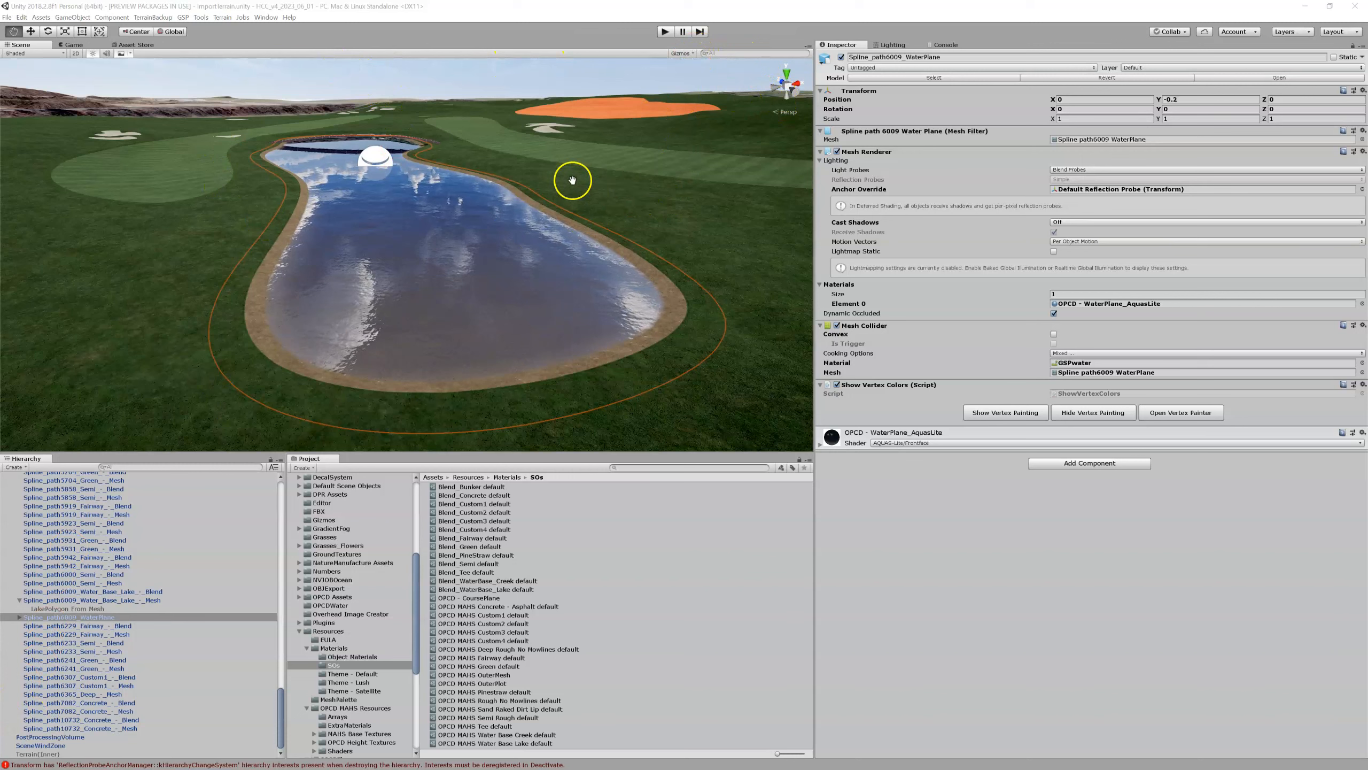
{"action": "left_click", "coordinate": [30, 32]}
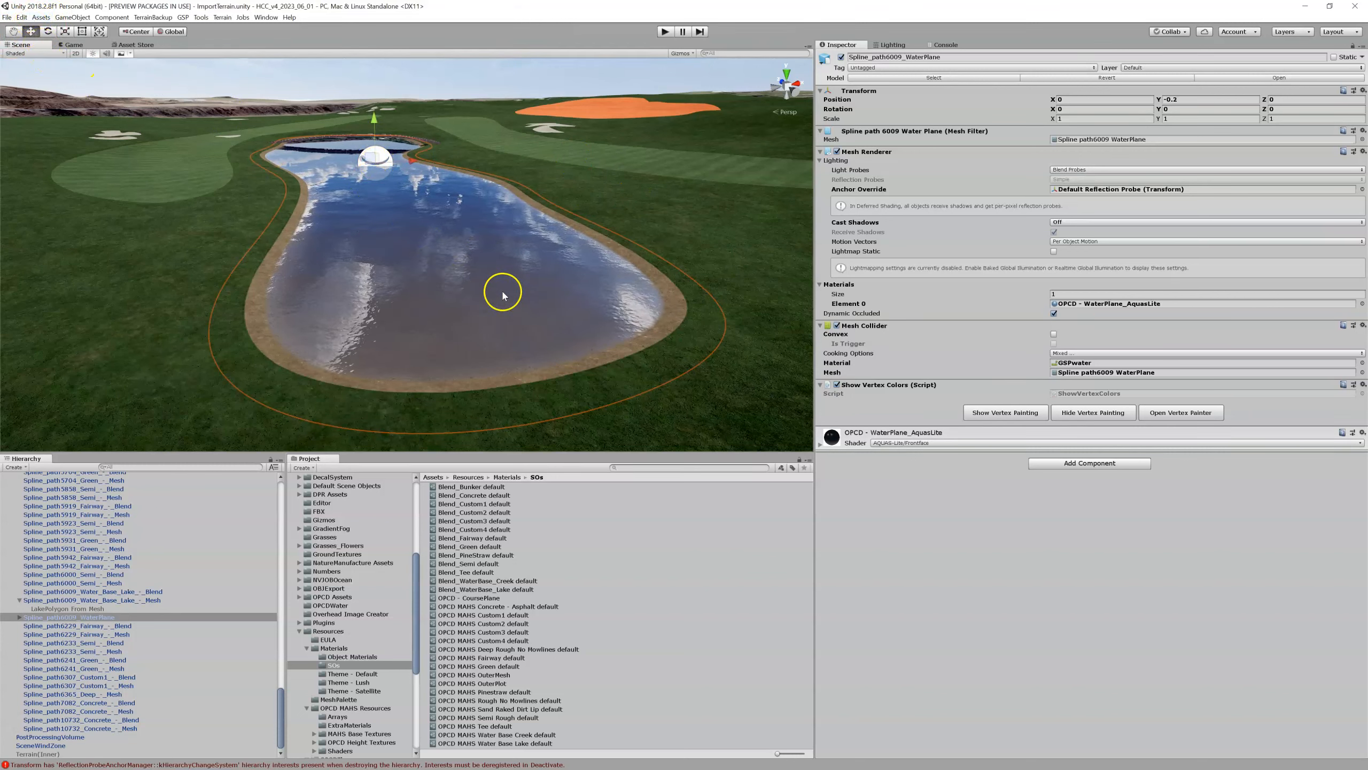
{"action": "left_click_drag", "start_coordinate": [376, 118], "coordinate": [377, 119]}
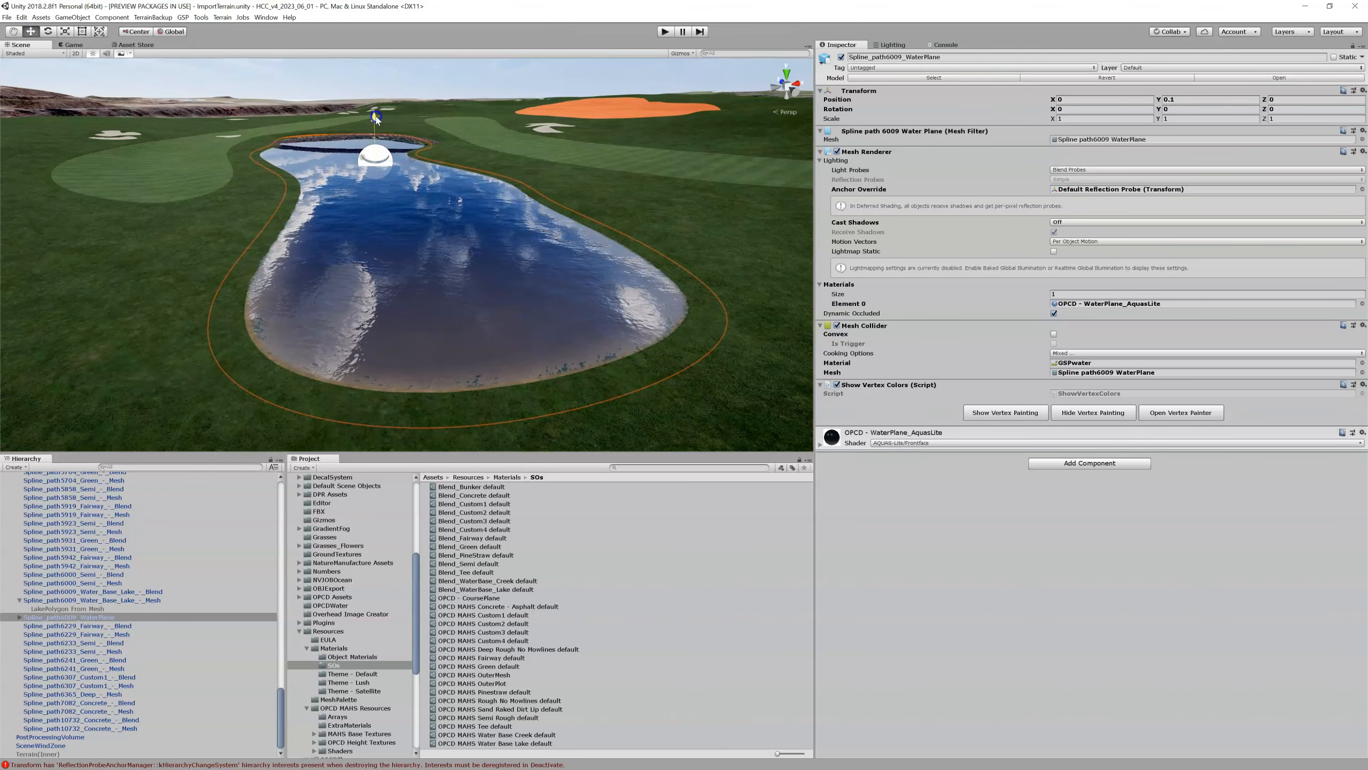
Set the water plane's Y position to 0.08 and inspect the waterline along the banks and from the stone bridge.
{"action": "right_click_drag", "start_coordinate": [370, 211], "coordinate": [429, 183]}
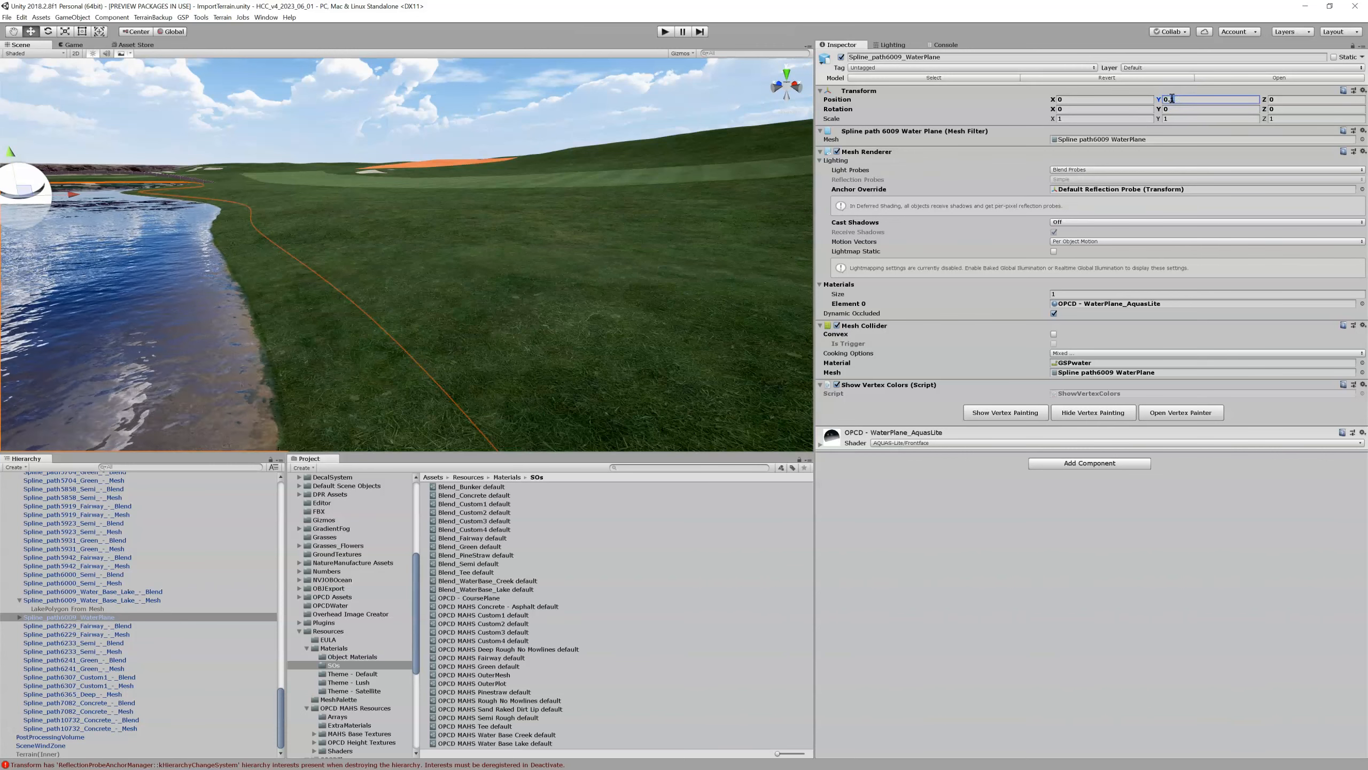
{"action": "type", "text": "9"}
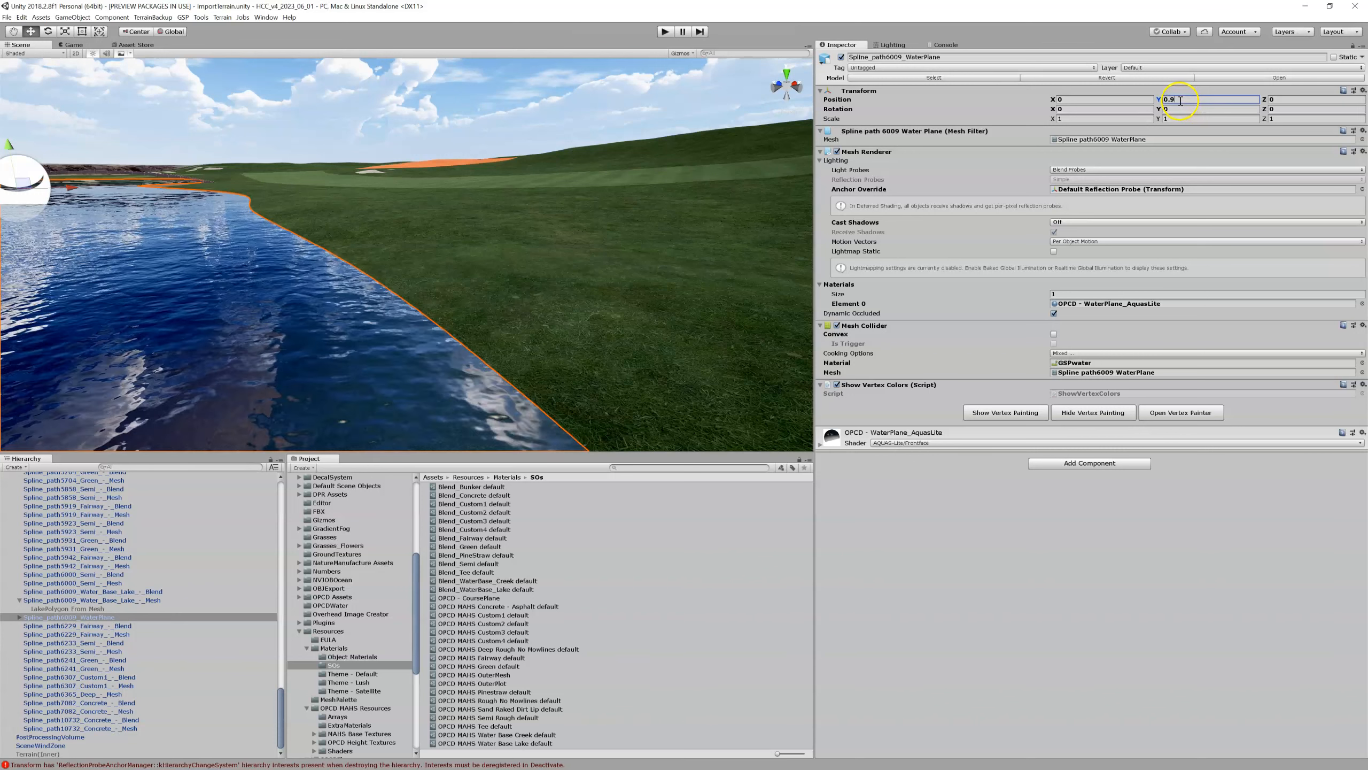
{"action": "key", "text": "BackSpace"}
{"action": "type", "text": "1"}
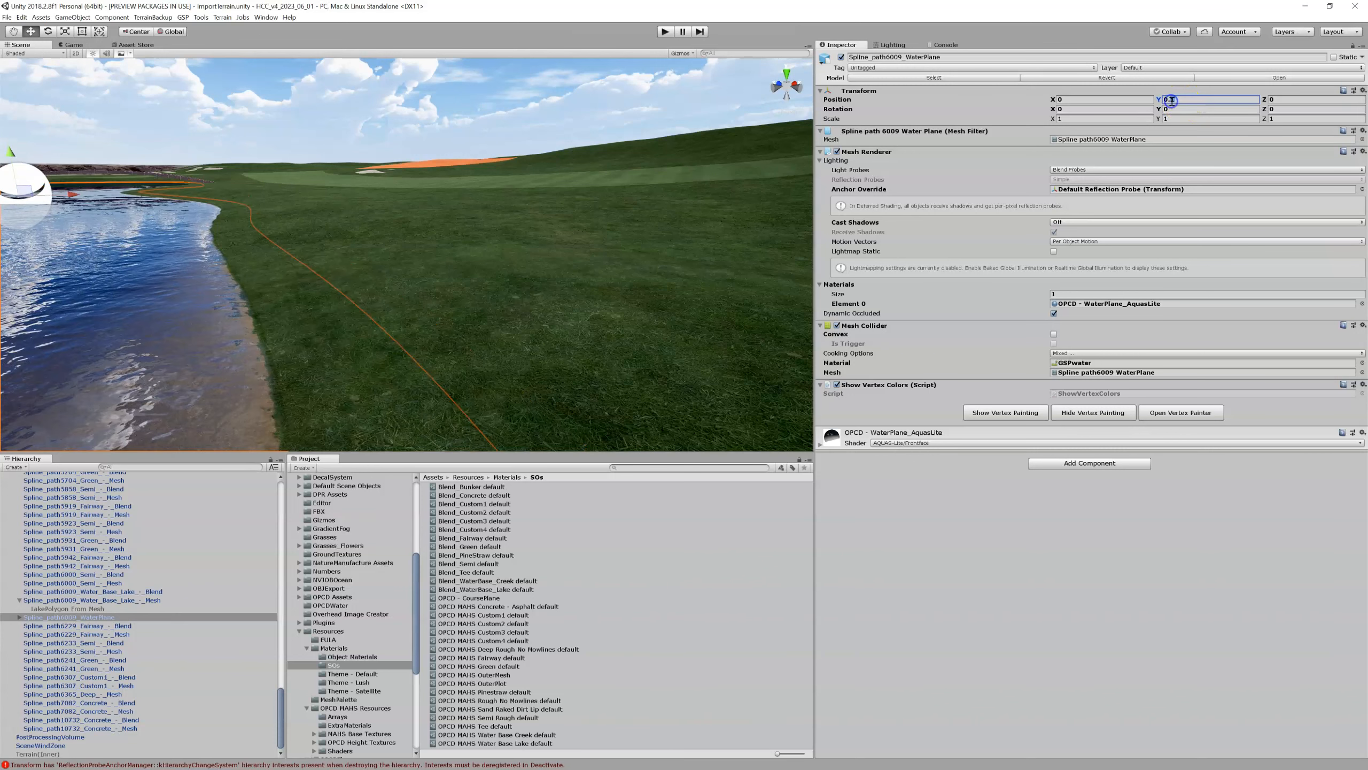
{"action": "type", "text": "9"}
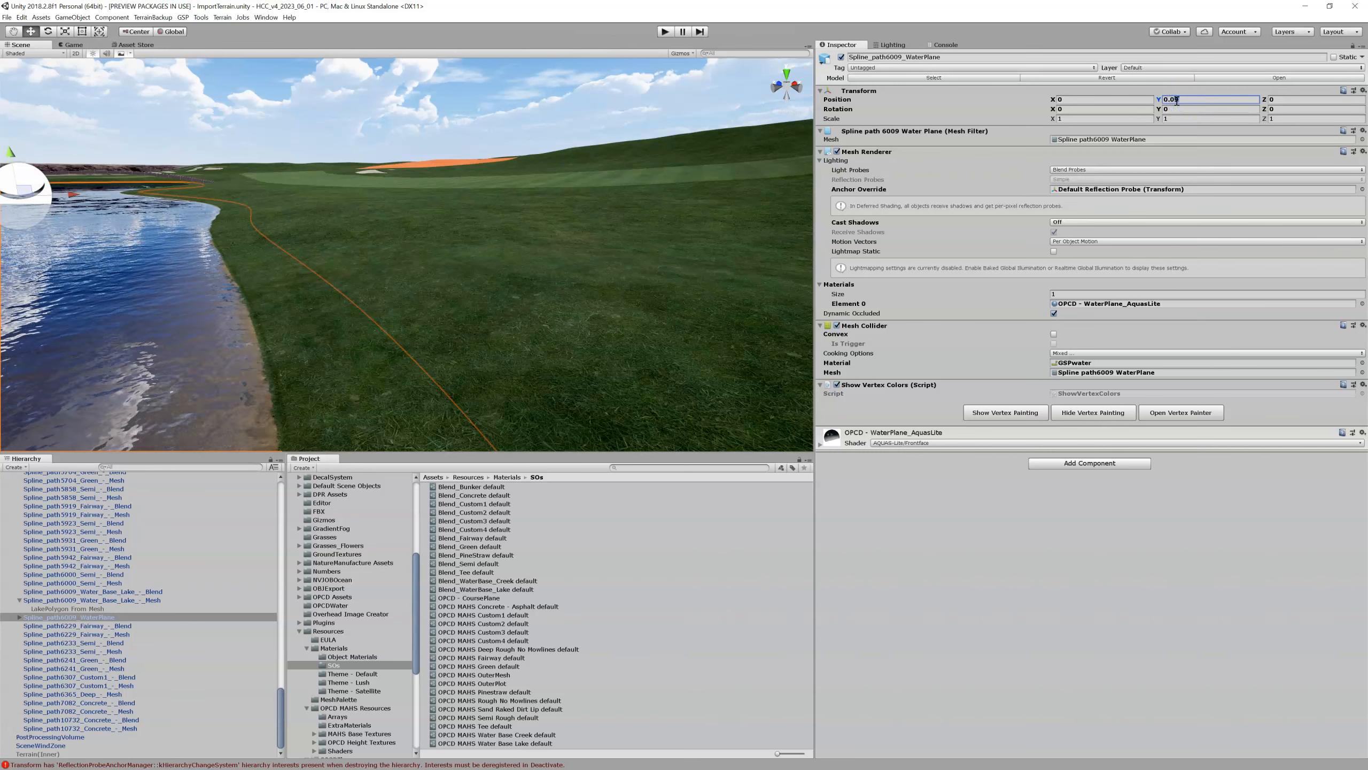
{"action": "right_click_drag", "start_coordinate": [235, 197], "coordinate": [205, 201]}
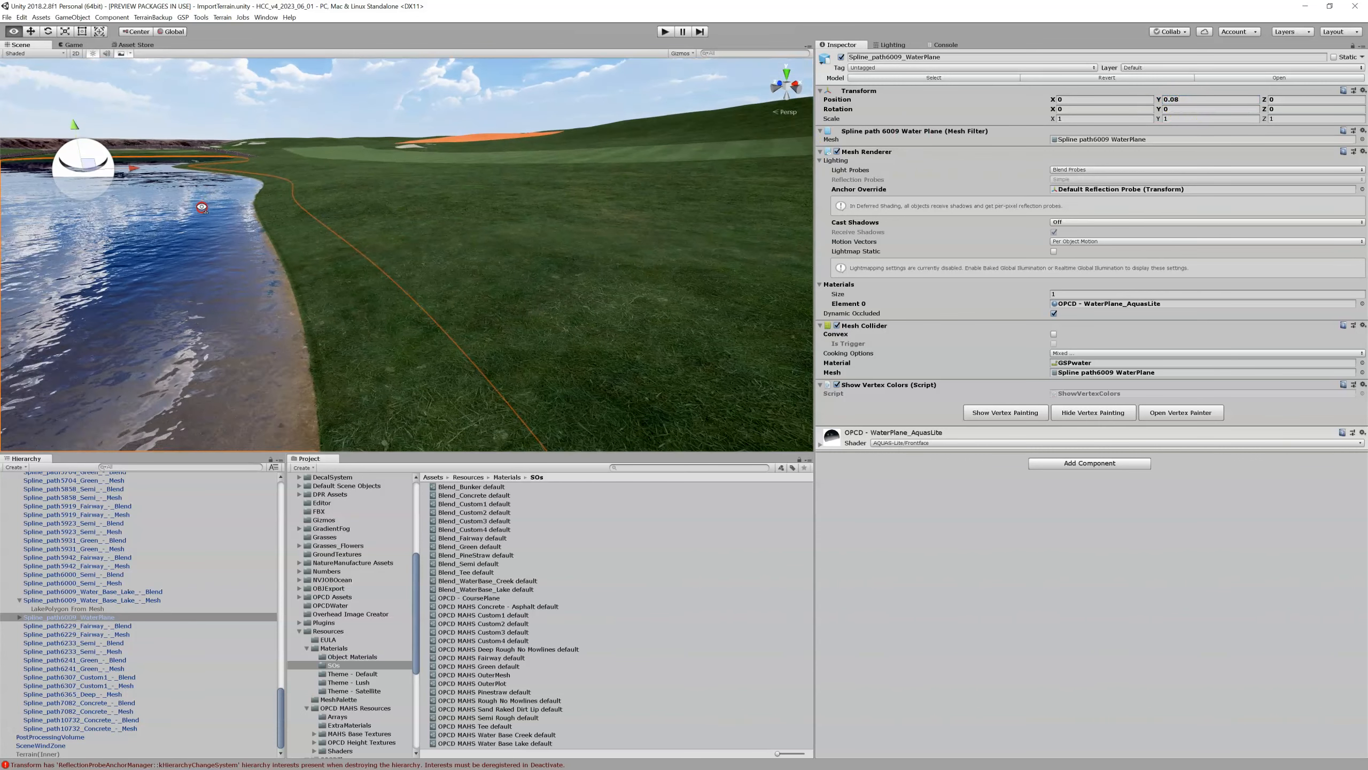
{"action": "right_click_drag", "start_coordinate": [166, 243], "coordinate": [290, 264]}
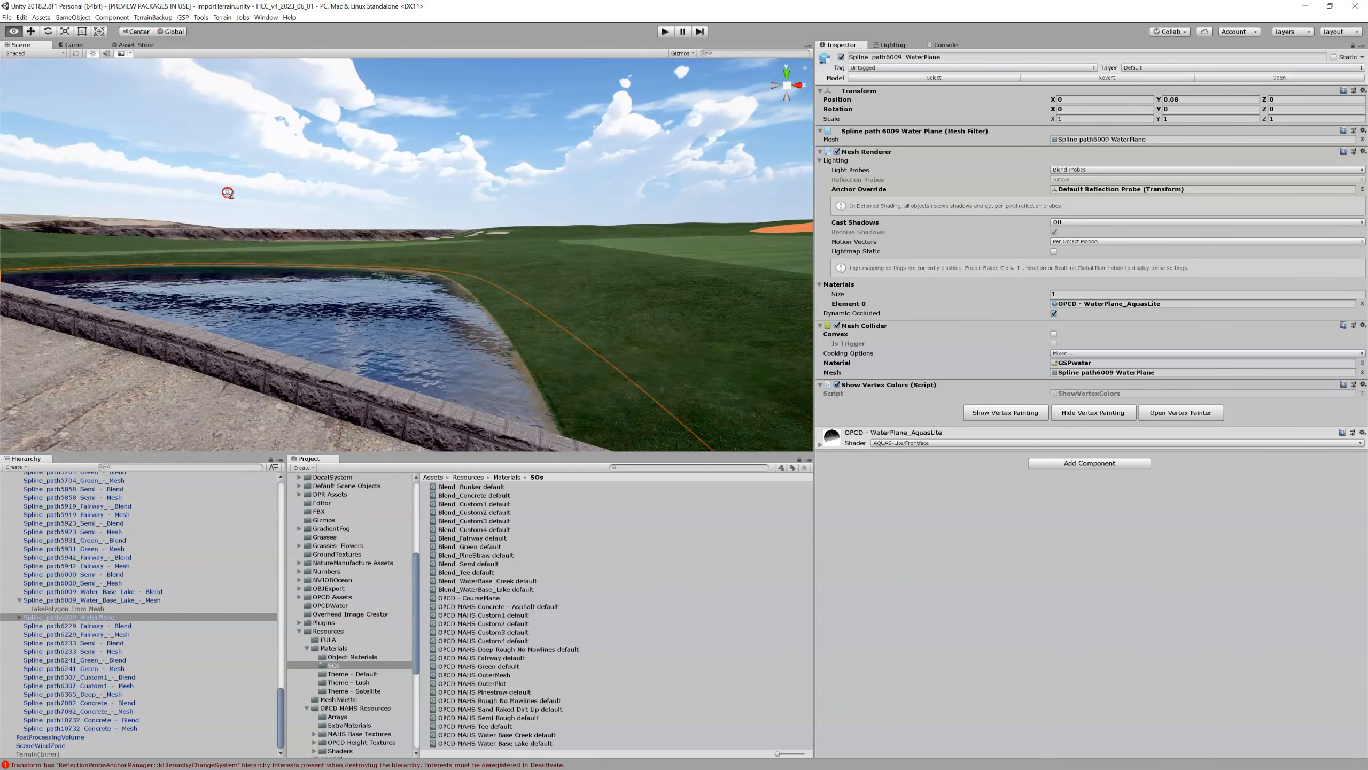
{"action": "right_click_drag", "start_coordinate": [70, 181], "coordinate": [1023, 184]}
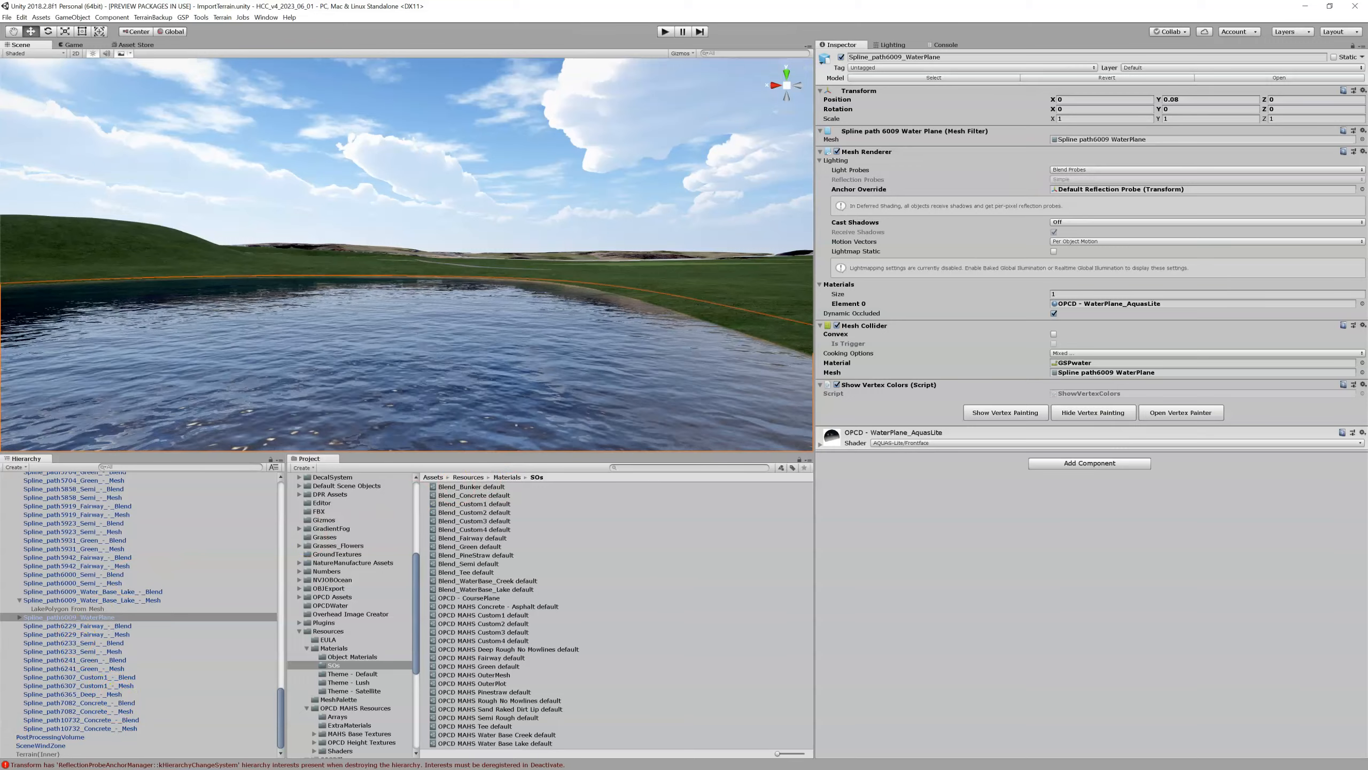